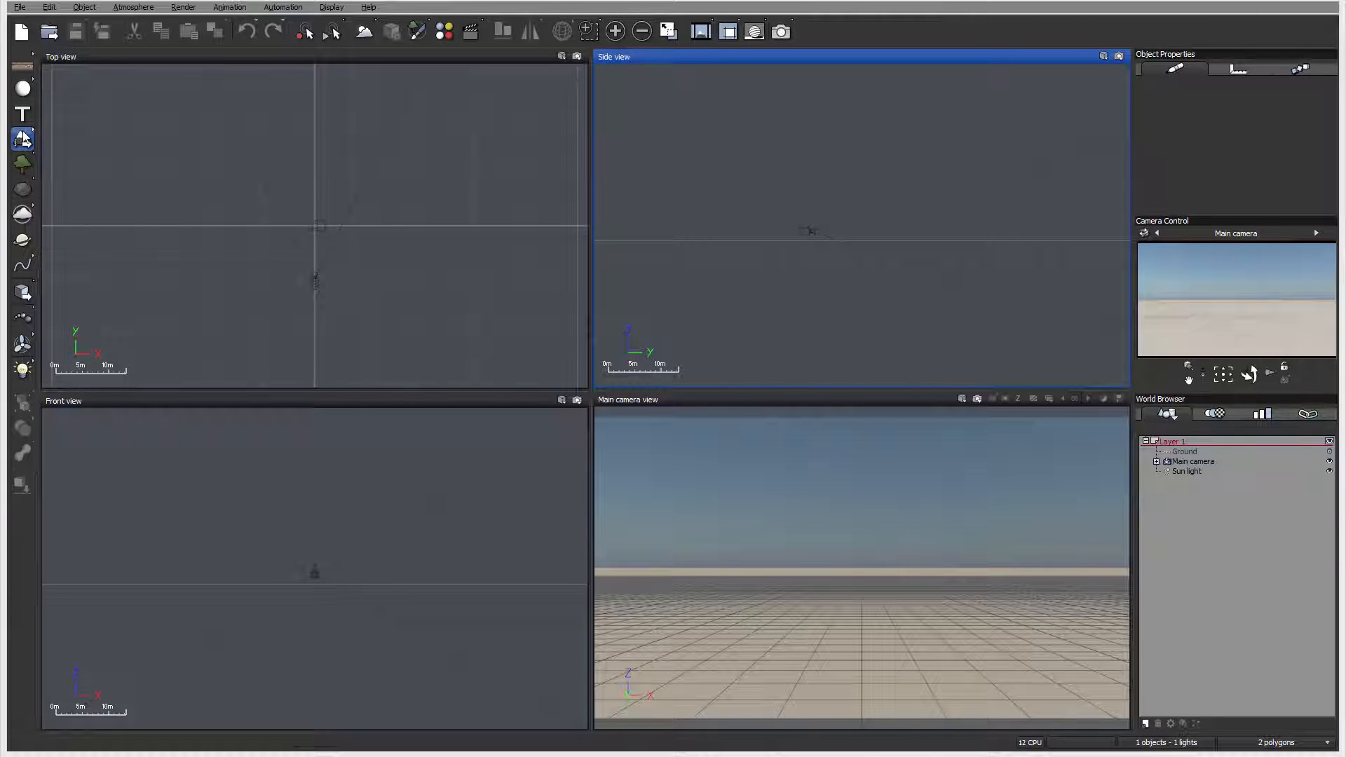
# Add the Rough infinite terrain preset in place of the existing ground plane, together with a hidden sea level object
pyautogui.moveTo(23, 139); pyautogui.dragTo(44, 145)
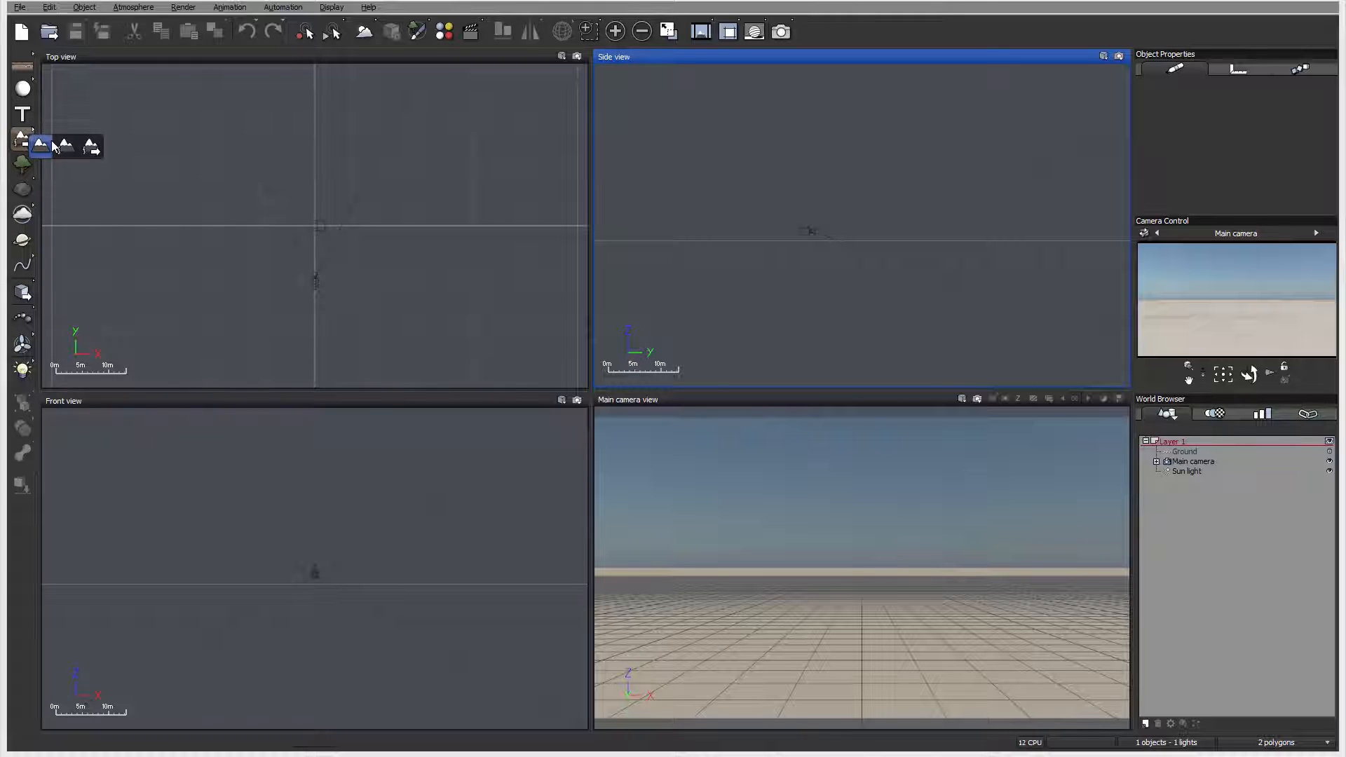
pyautogui.click(93, 147)
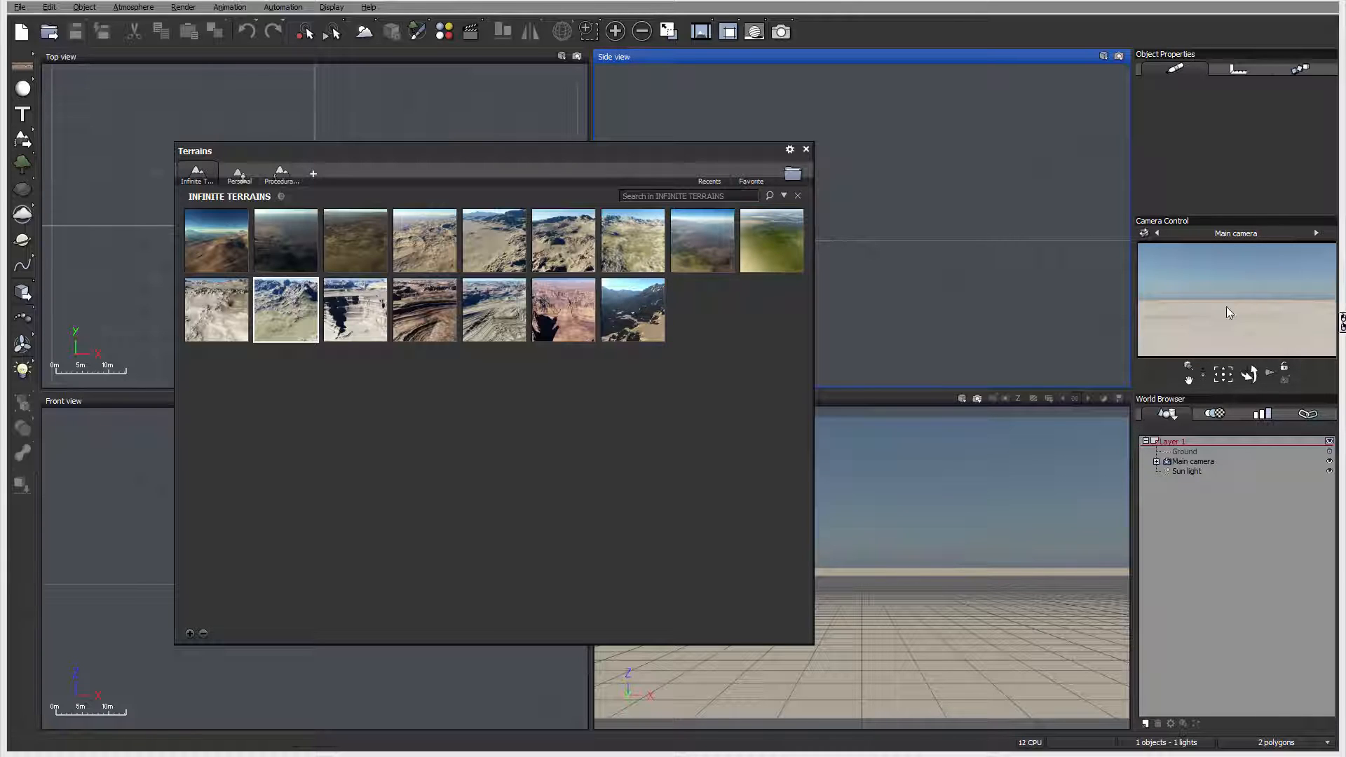
pyautogui.moveTo(279, 302)
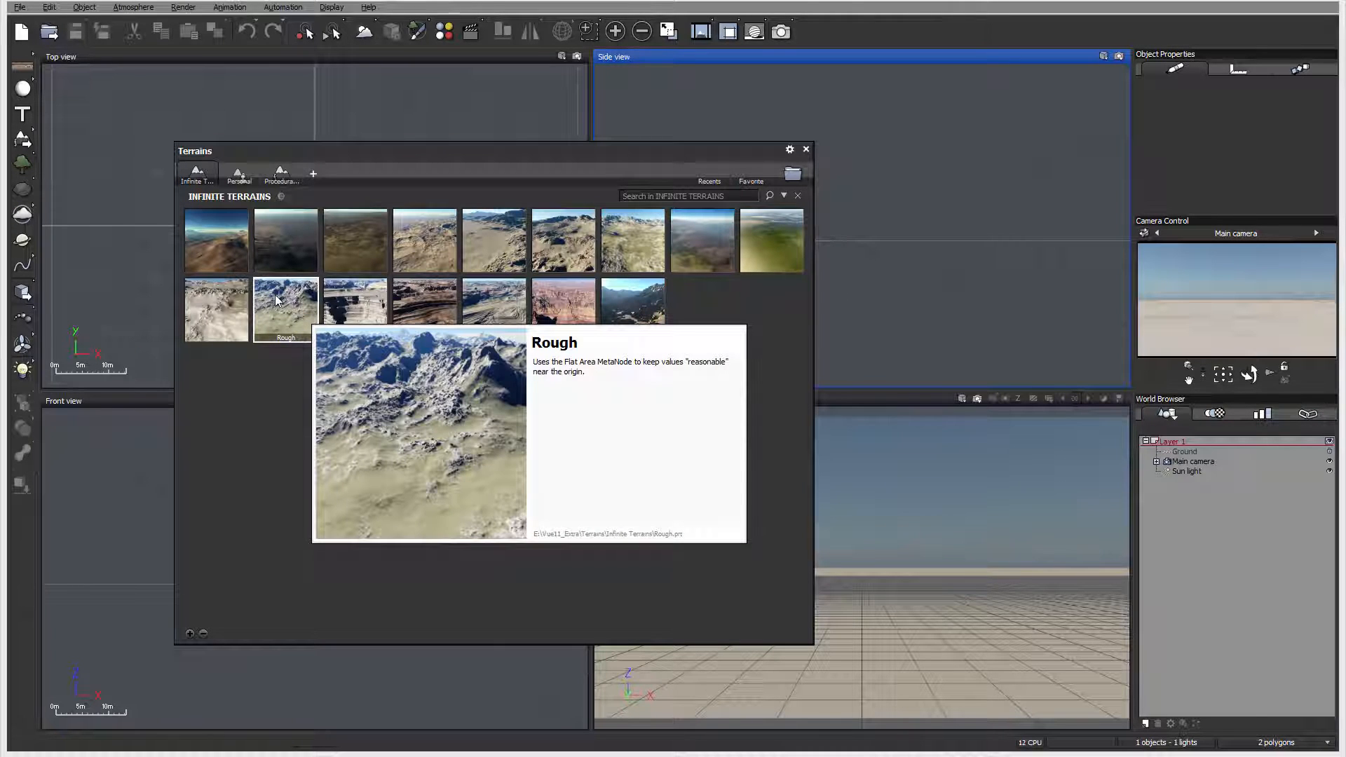
pyautogui.doubleClick(277, 300)
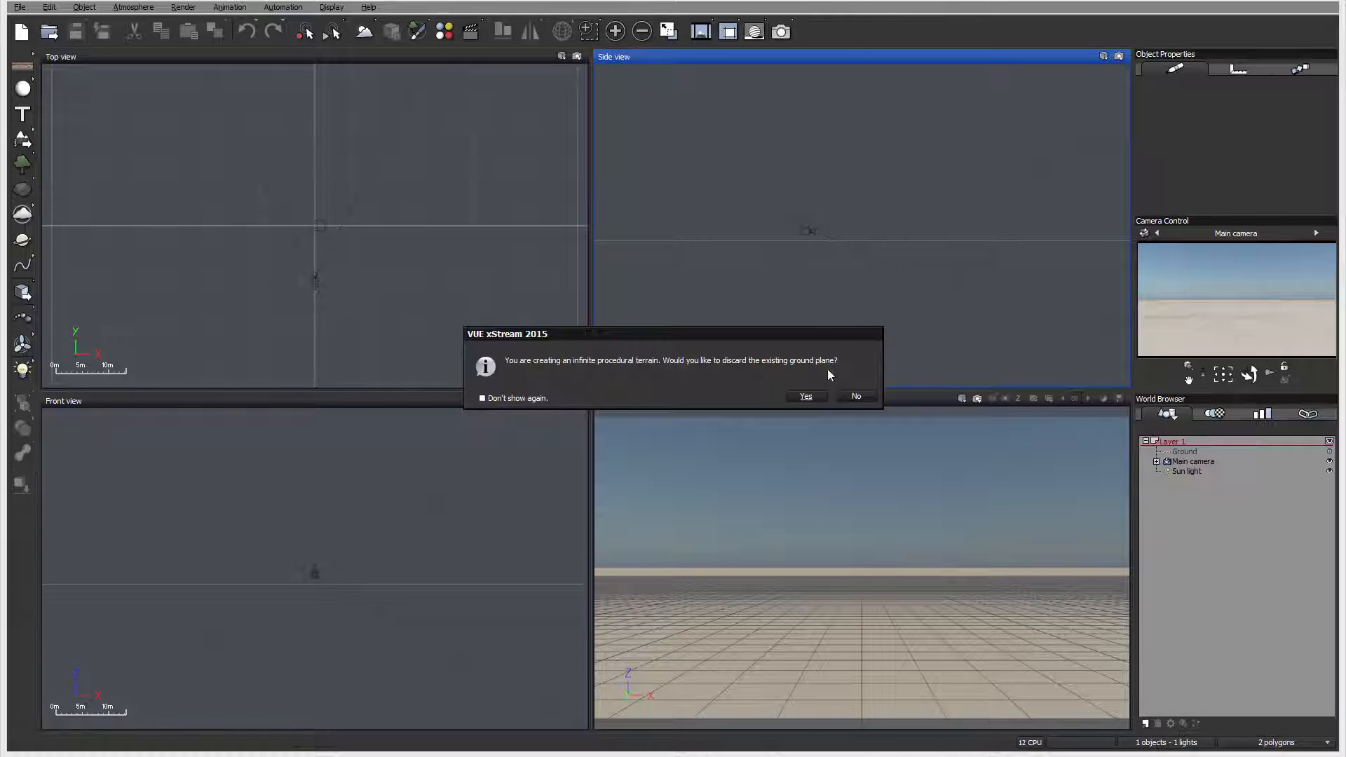
pyautogui.click(818, 398)
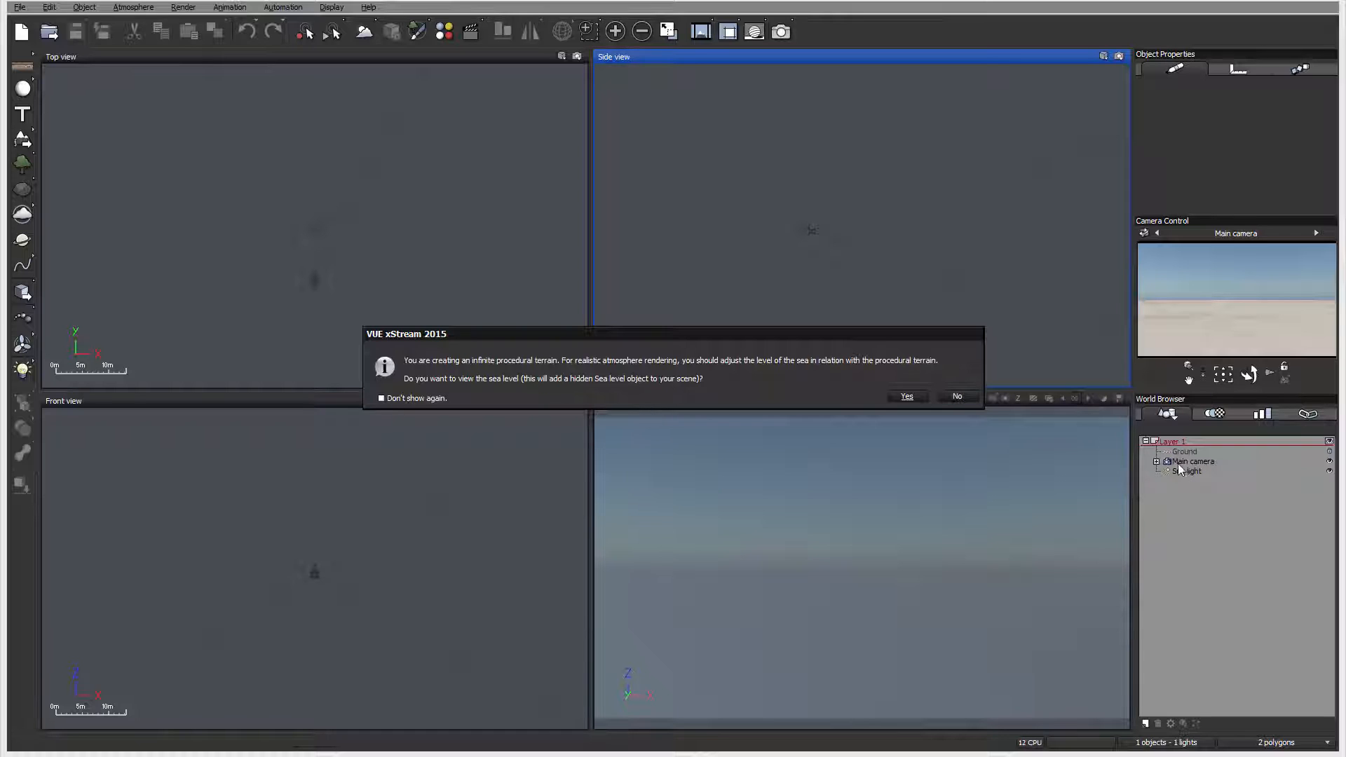
pyautogui.click(902, 397)
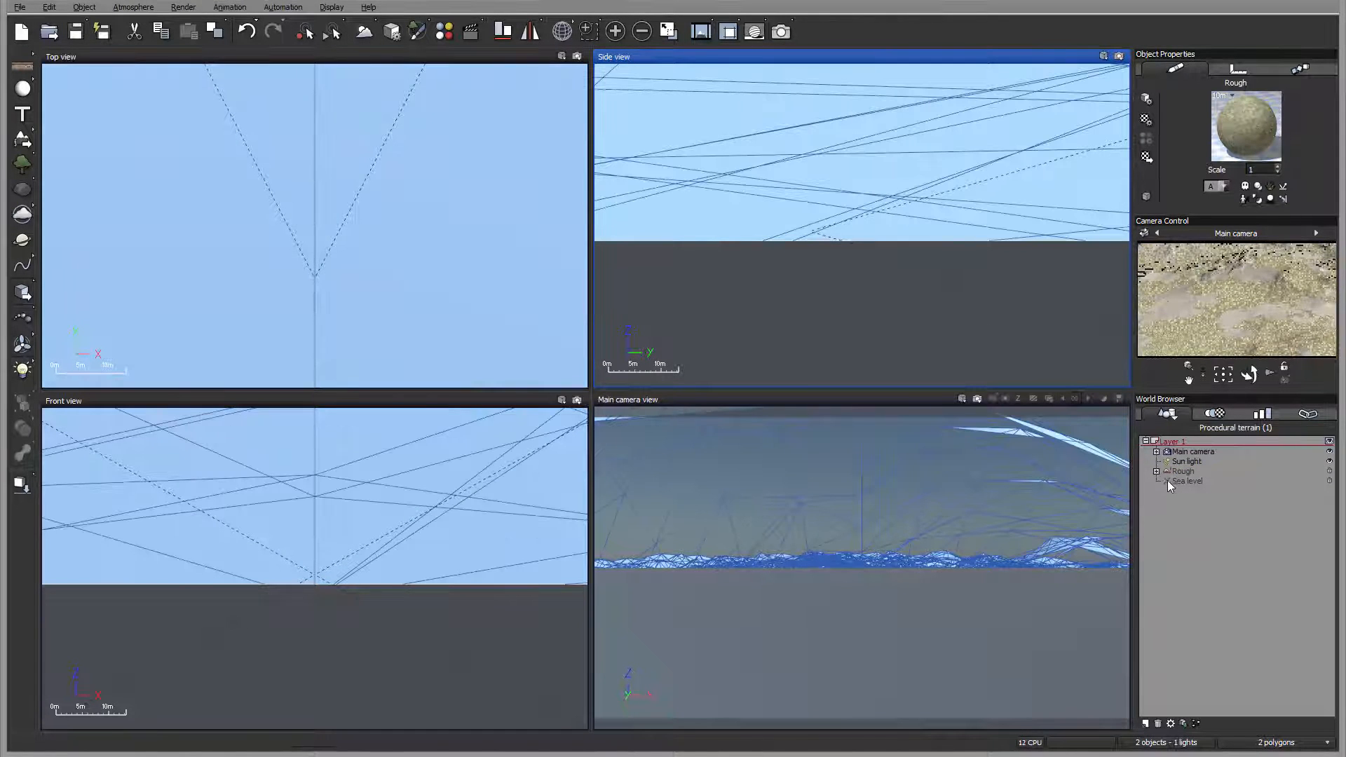
pyautogui.click(1331, 481)
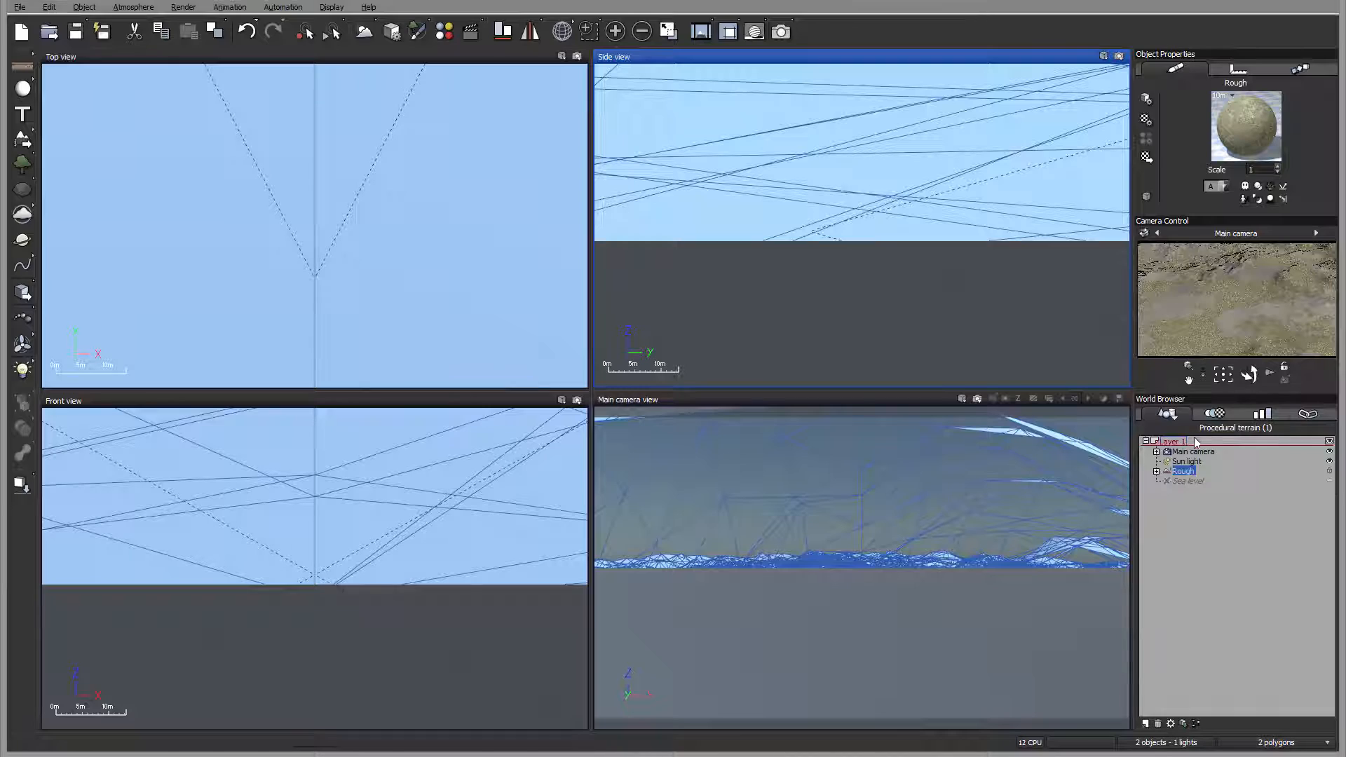
# Raise the main camera in the side view to a height of about 1.2 km so it sits above the terrain
pyautogui.scroll(-5, 991, 313)
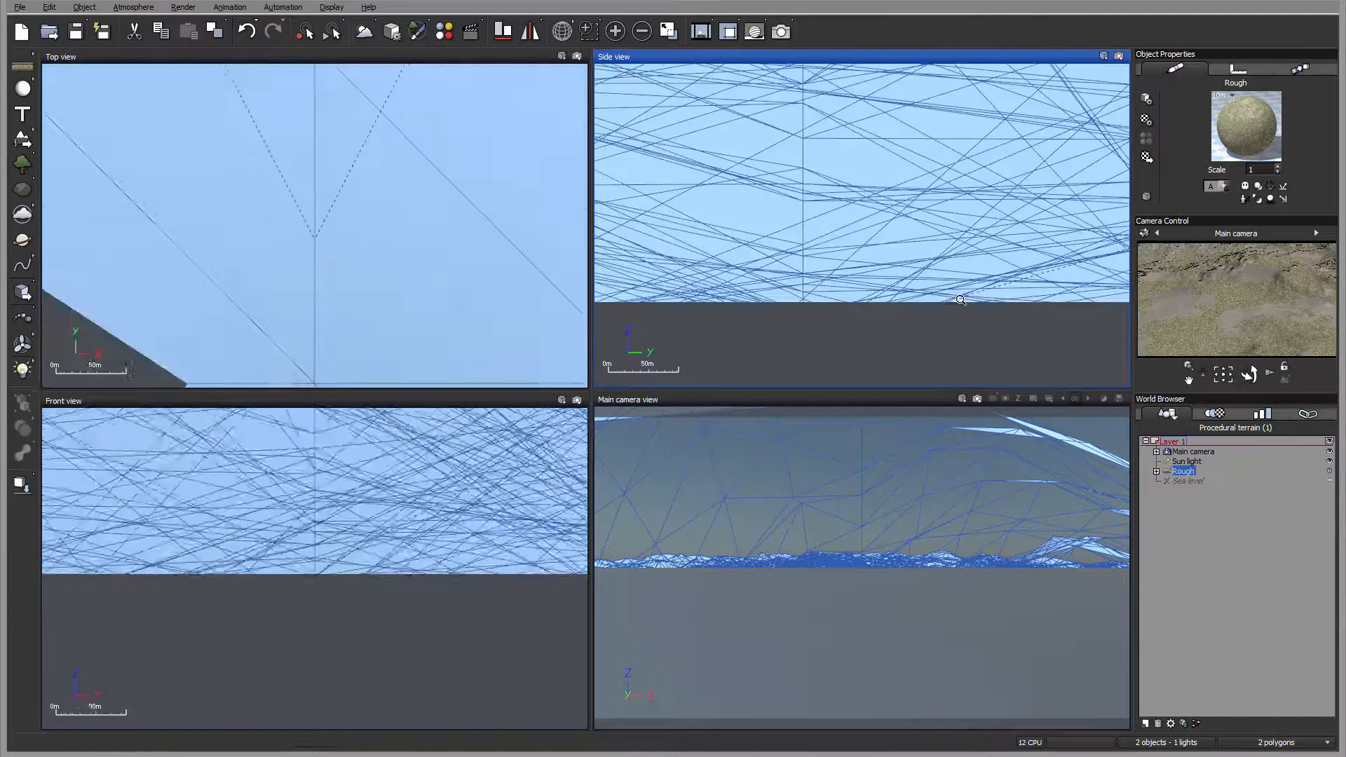
pyautogui.scroll(-10, 960, 300)
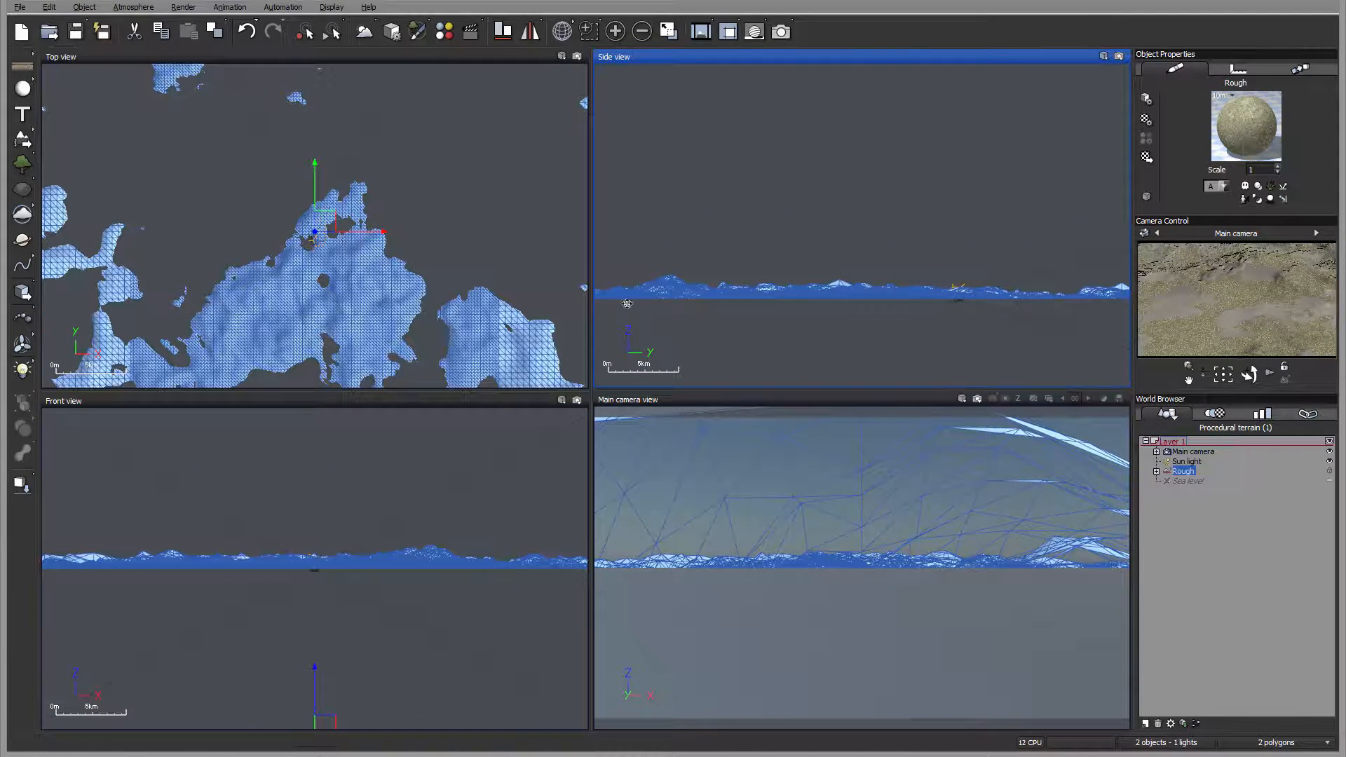
pyautogui.scroll(5, 982, 298)
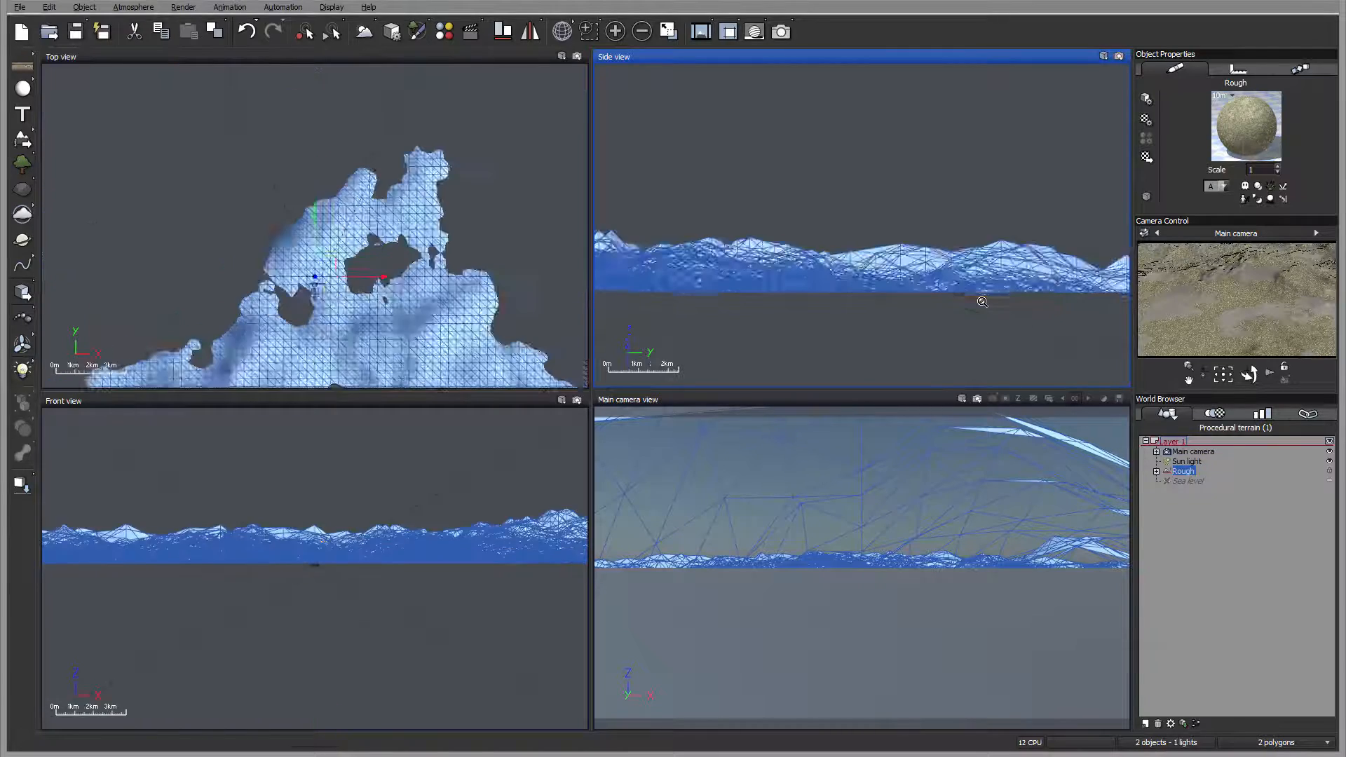
pyautogui.moveTo(830, 259); pyautogui.dragTo(785, 306, button='middle')
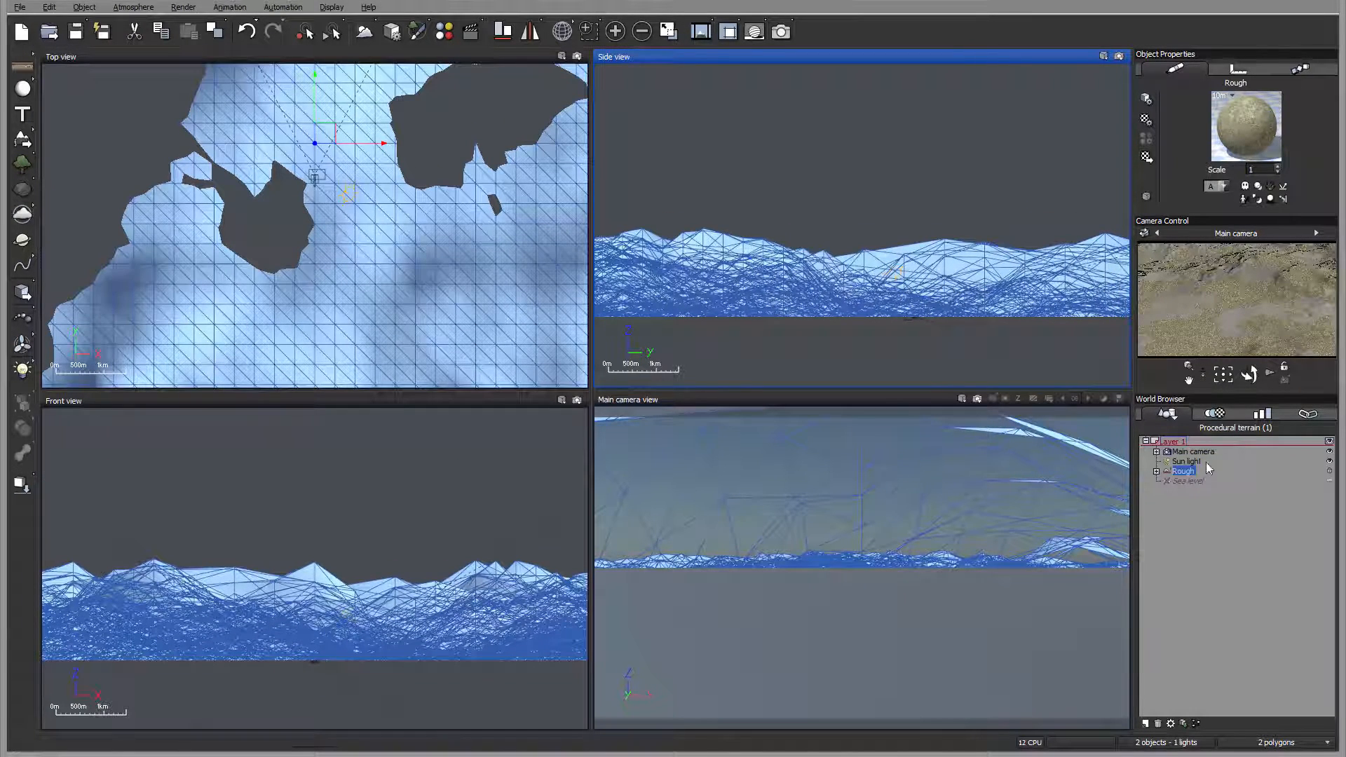
pyautogui.moveTo(903, 276); pyautogui.dragTo(882, 286, button='middle')
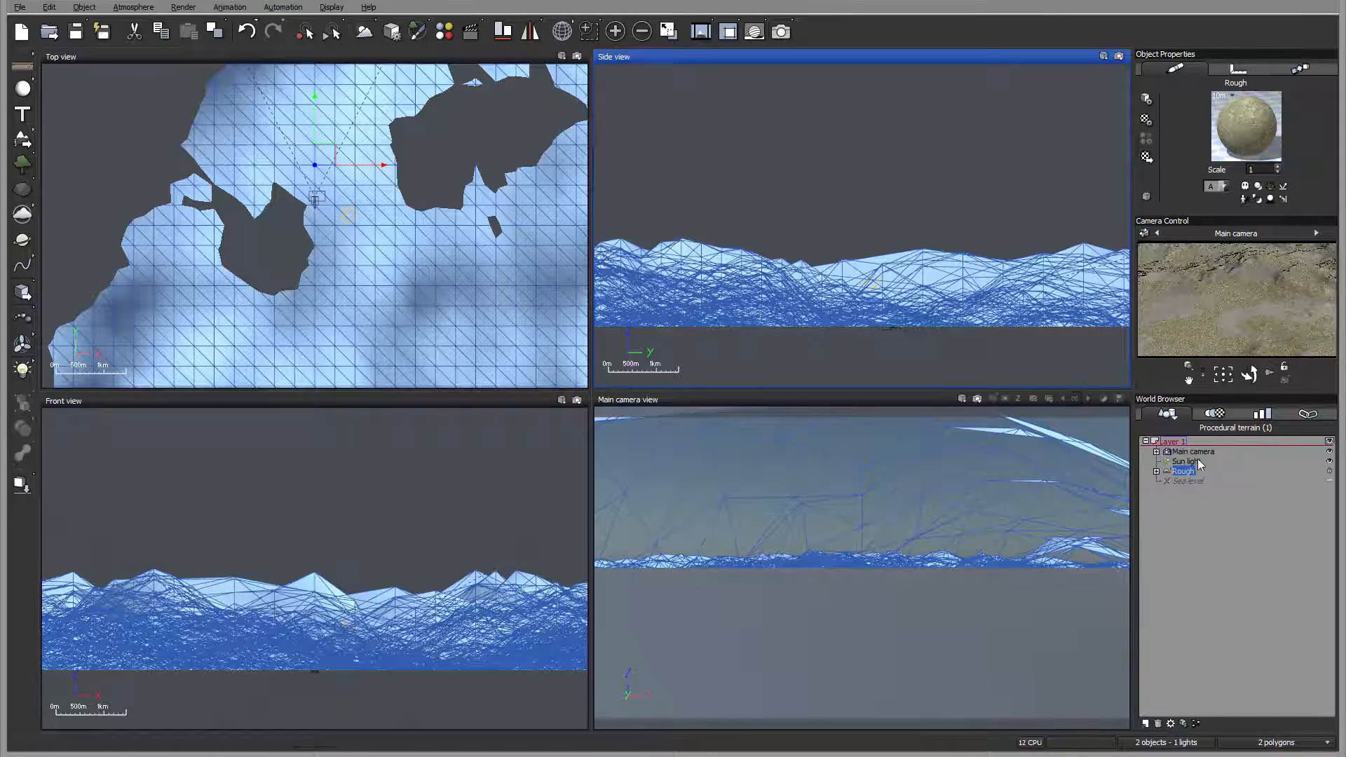
pyautogui.click(1194, 452)
pyautogui.moveTo(867, 207); pyautogui.dragTo(852, 150)
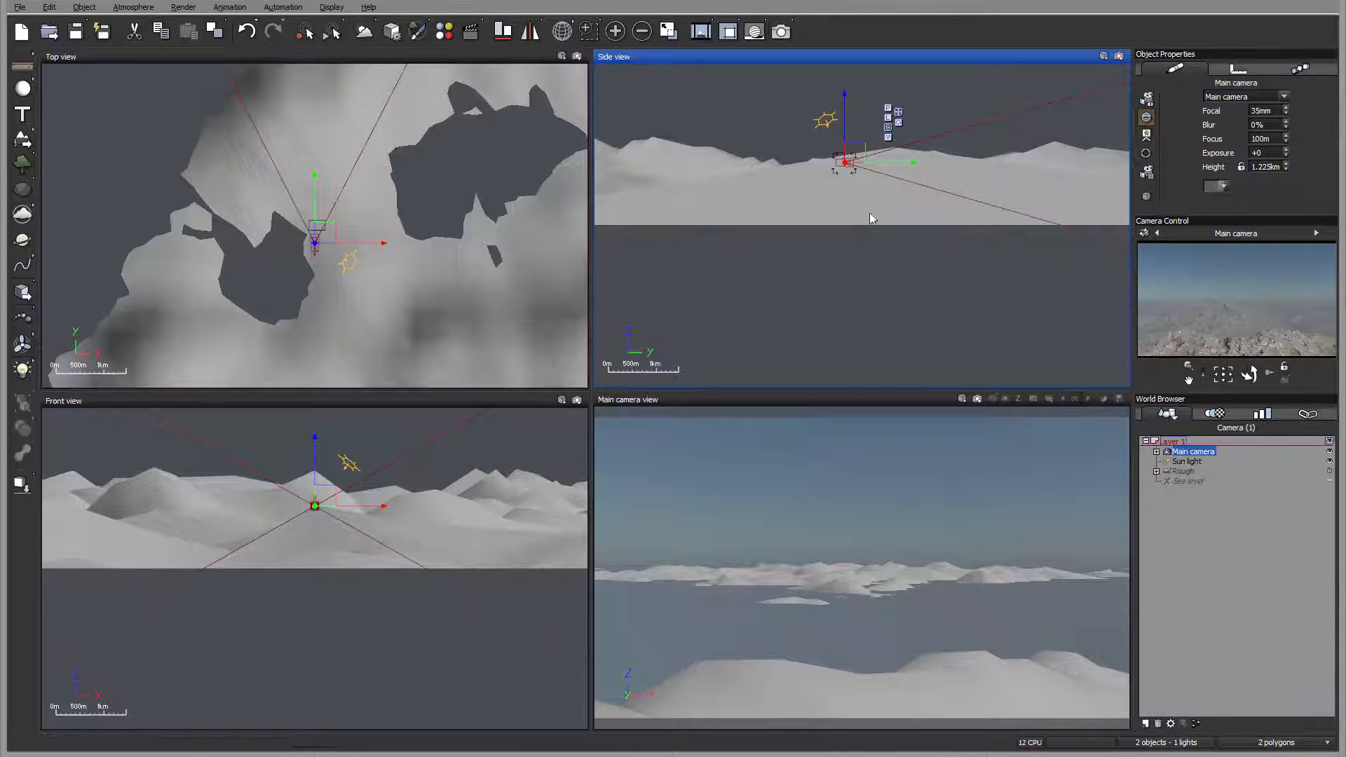
# Add an infinite ground plane to the scene and delete it again
pyautogui.click(1185, 473)
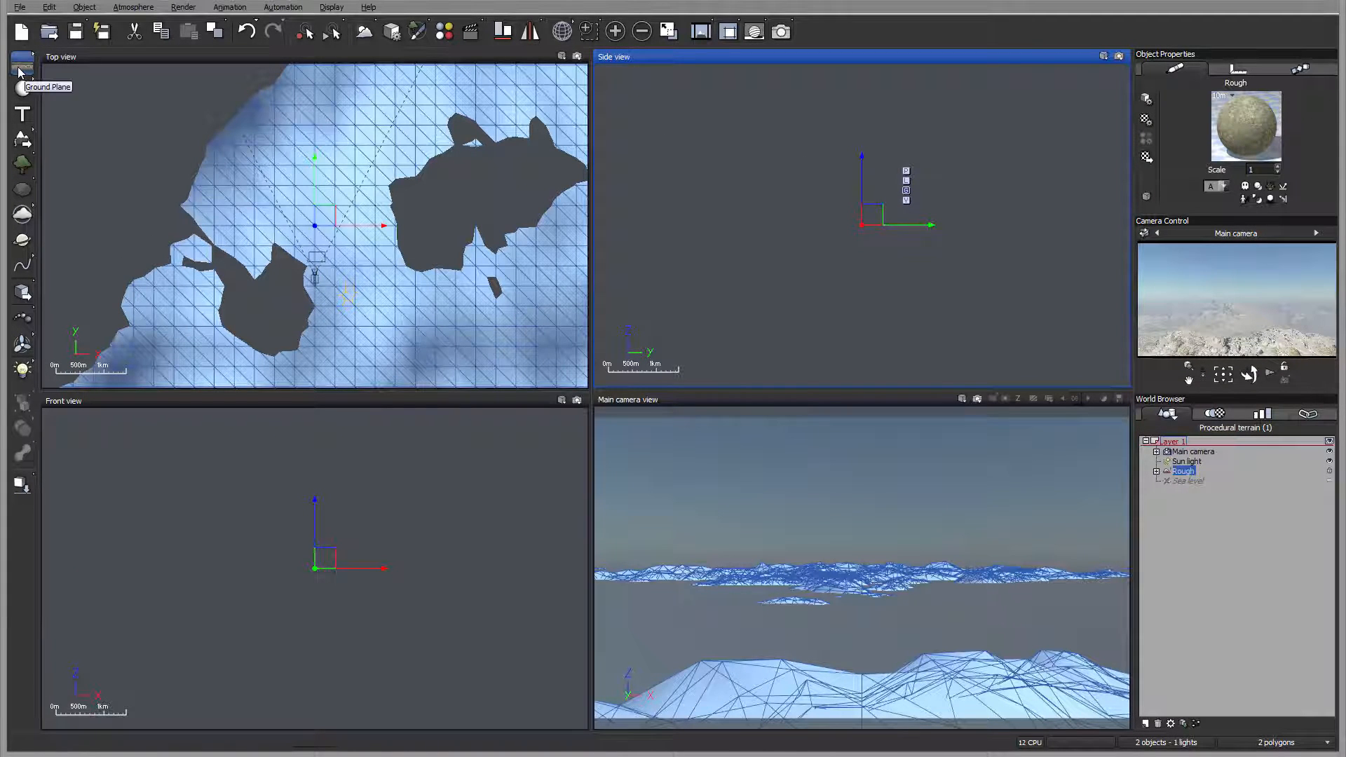
pyautogui.click(21, 70)
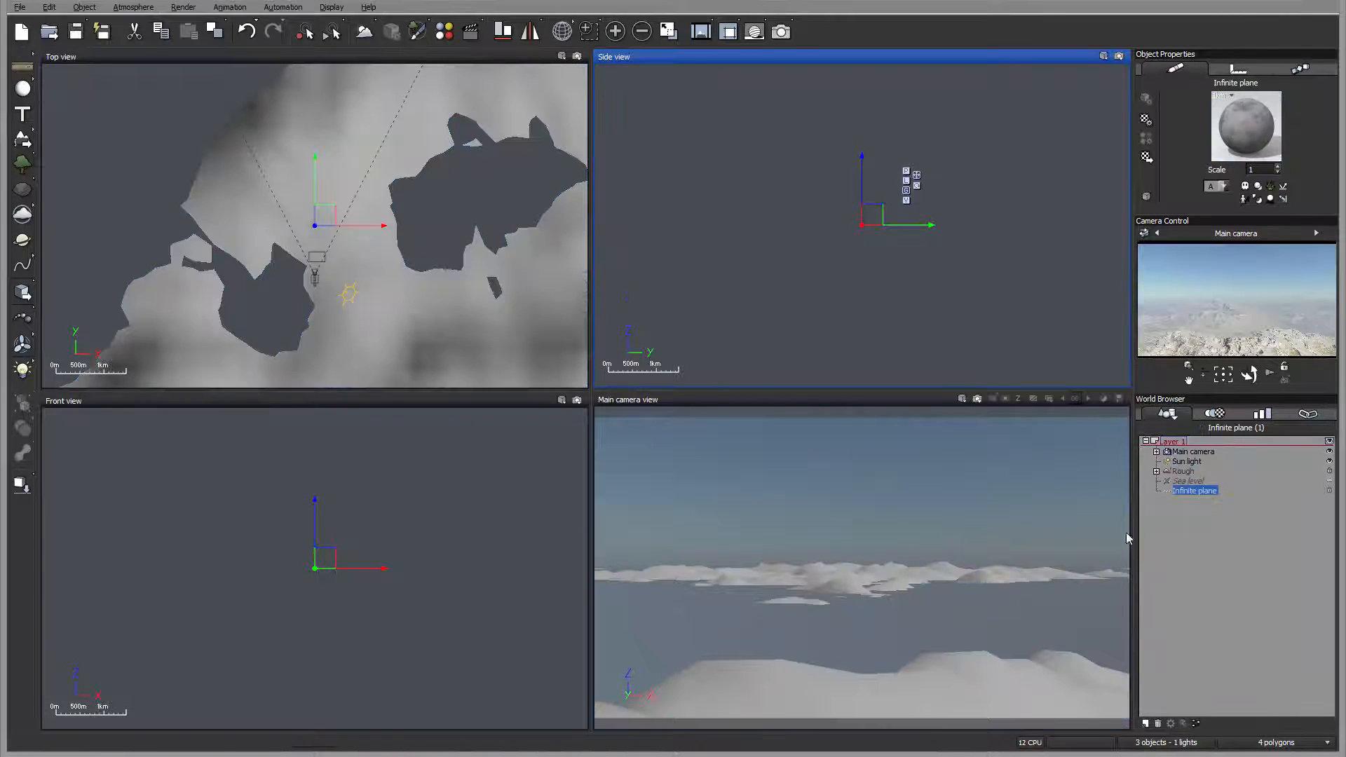
pyautogui.rightClick(1196, 492)
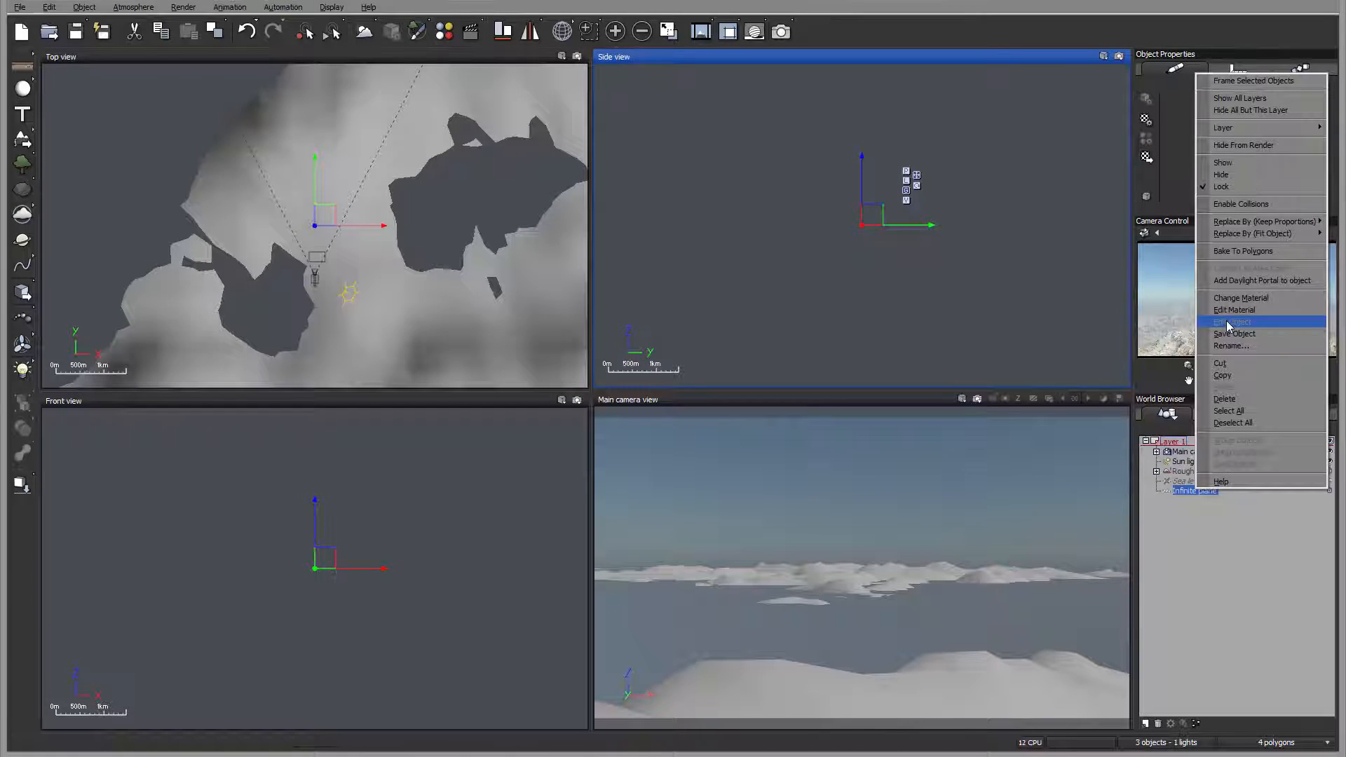
pyautogui.click(1230, 607)
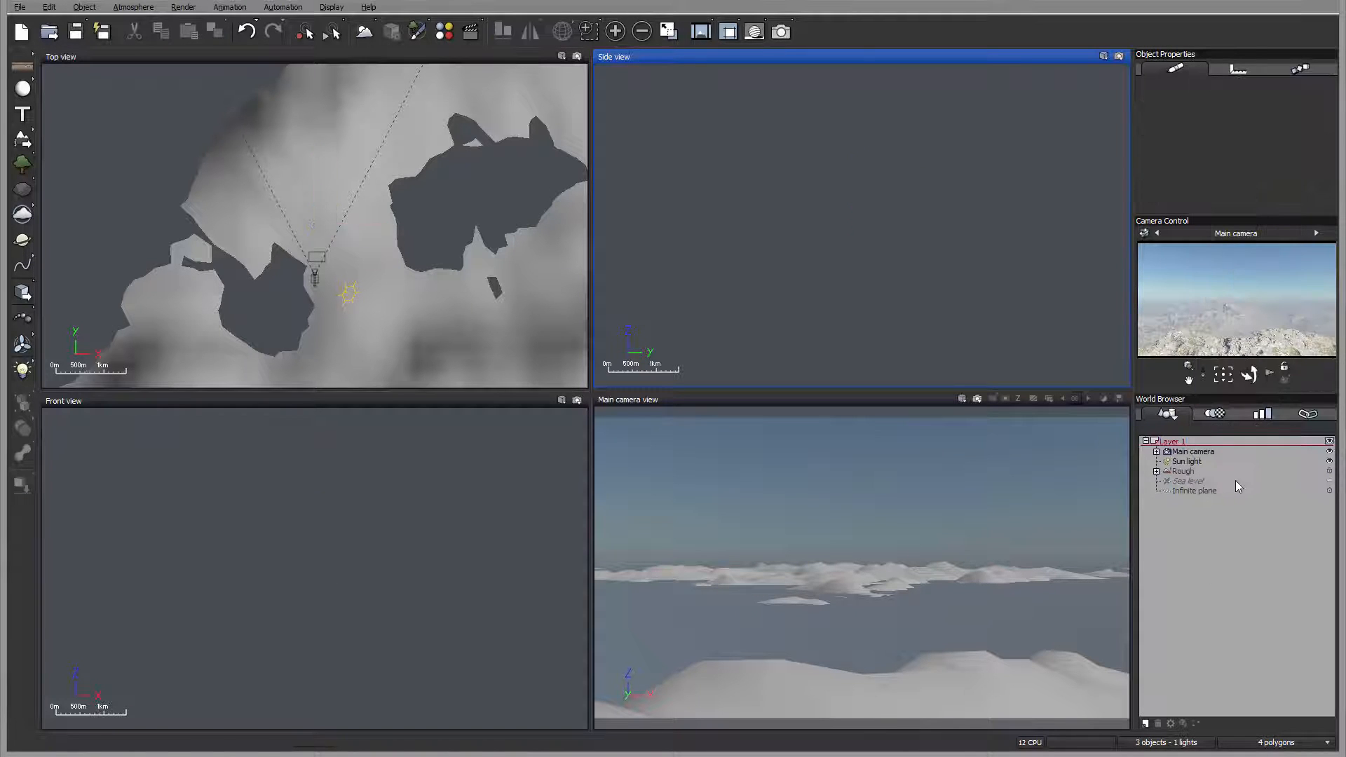
pyautogui.click(1201, 490)
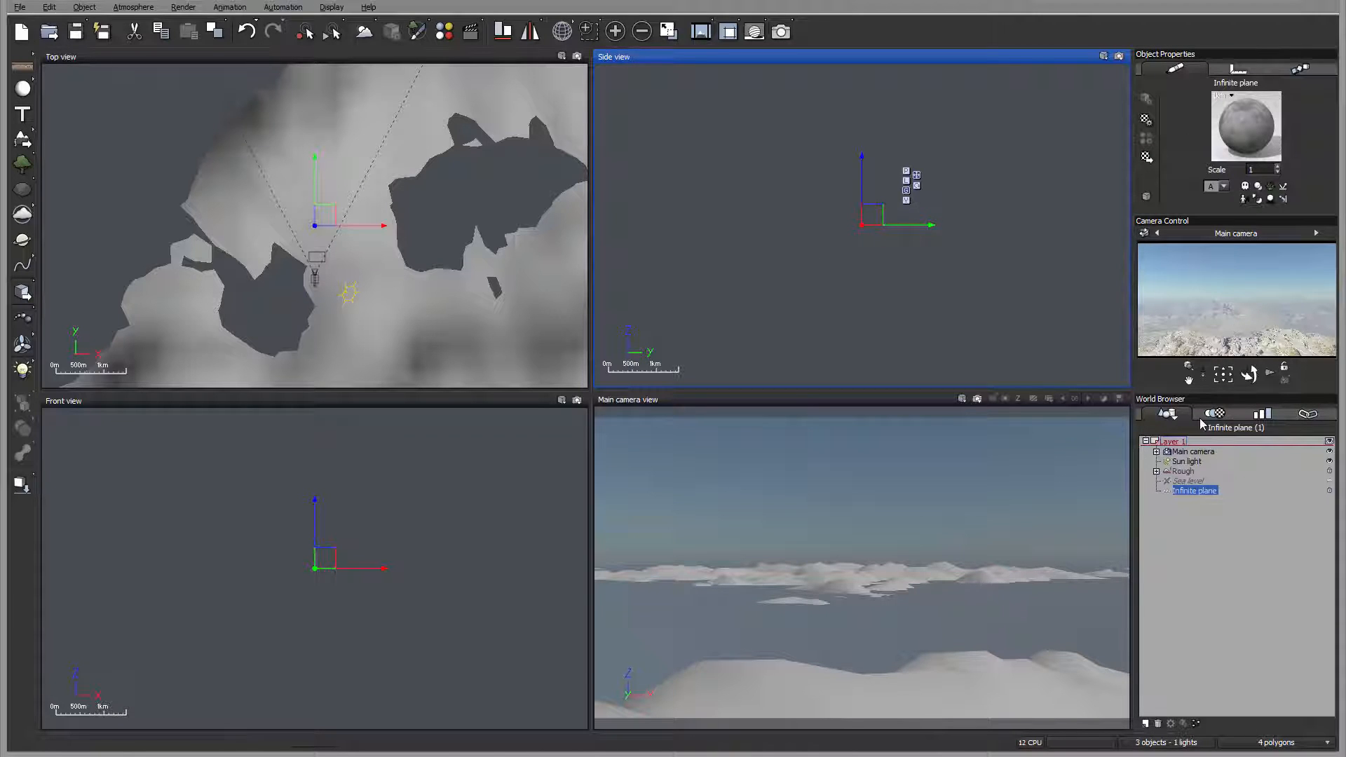
pyautogui.press('Delete')
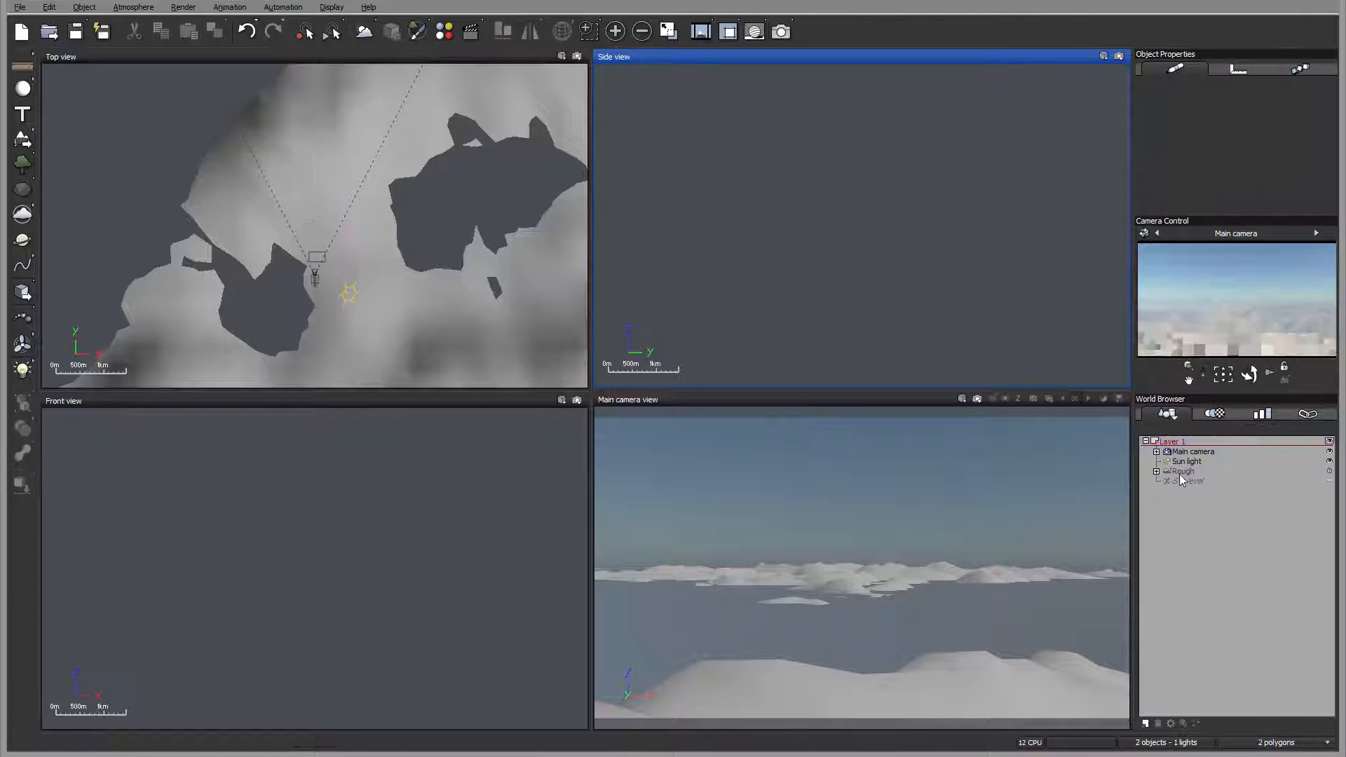
# Expand the Rough terrain in the object list and open it for editing in the Terrain Editor
pyautogui.click(1184, 472)
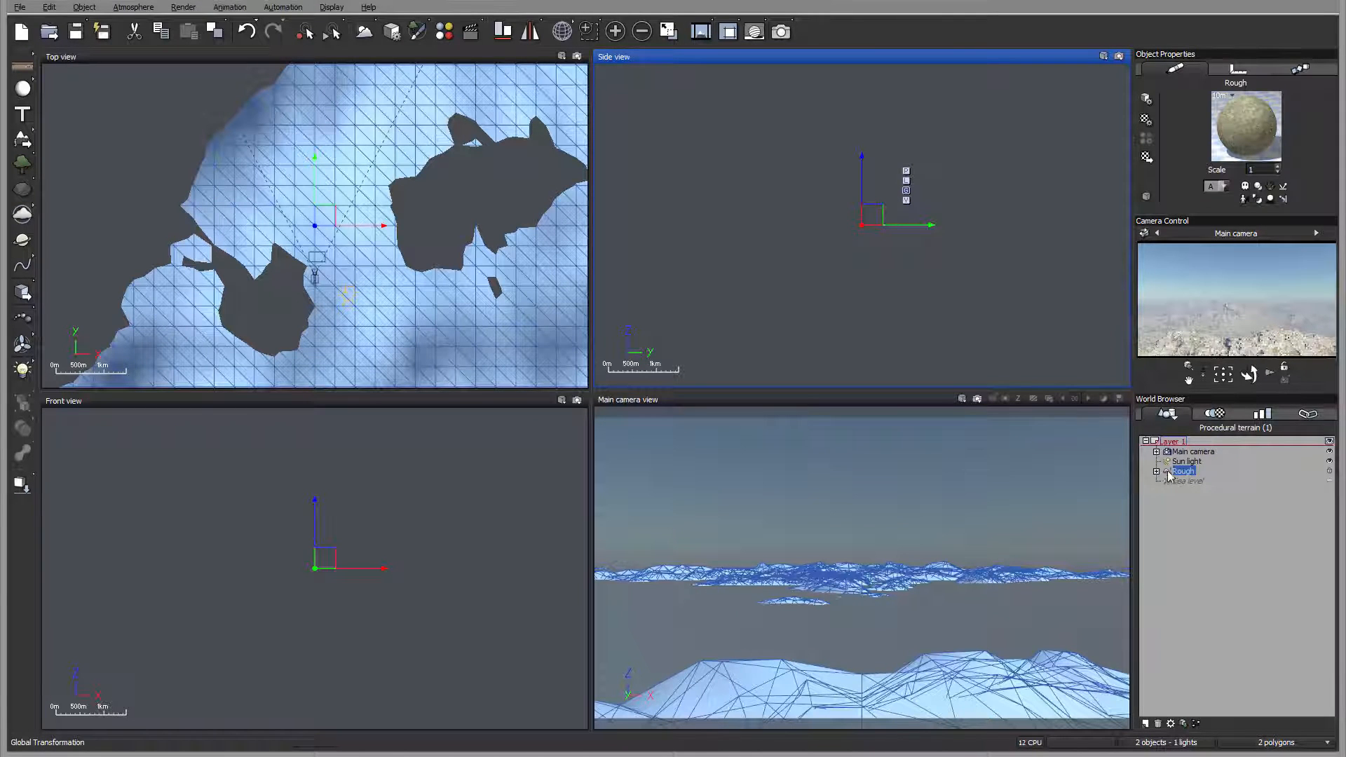
pyautogui.click(1157, 472)
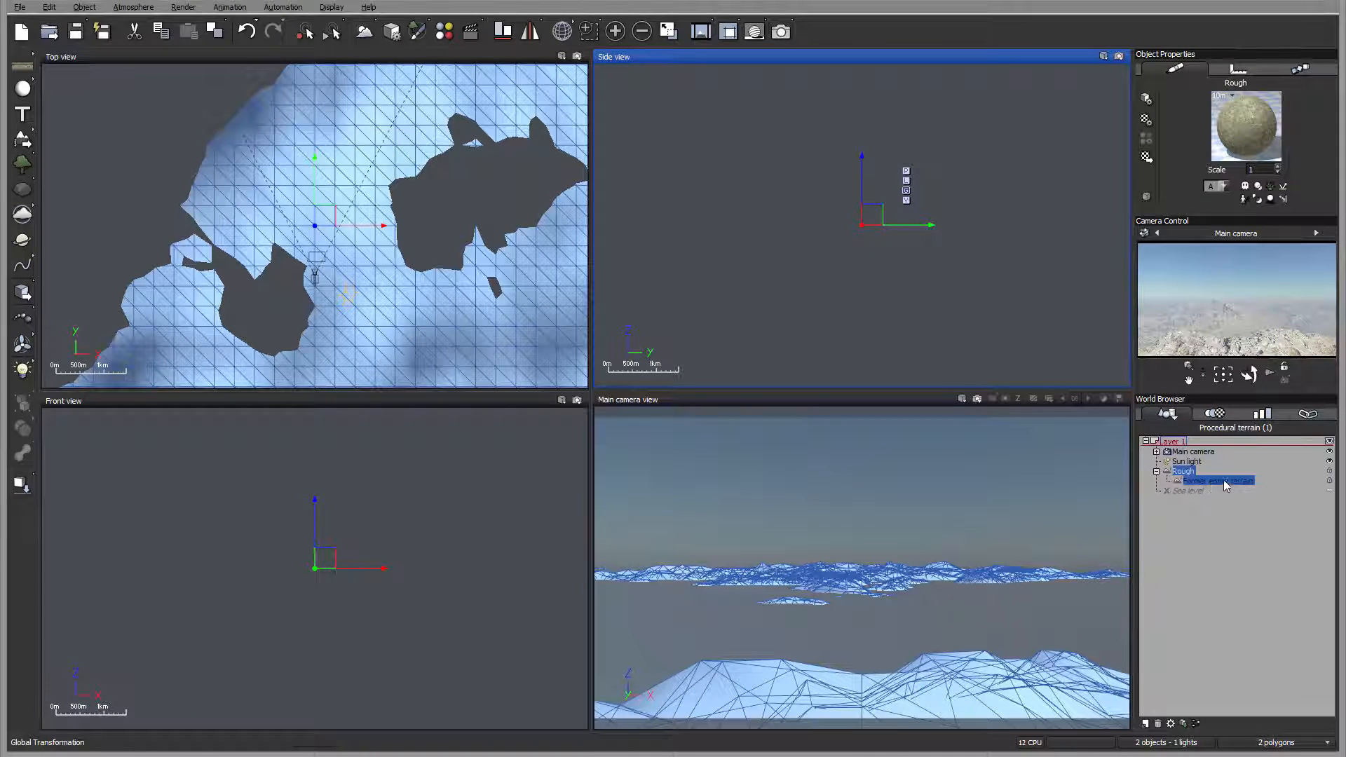
pyautogui.rightClick(1182, 471)
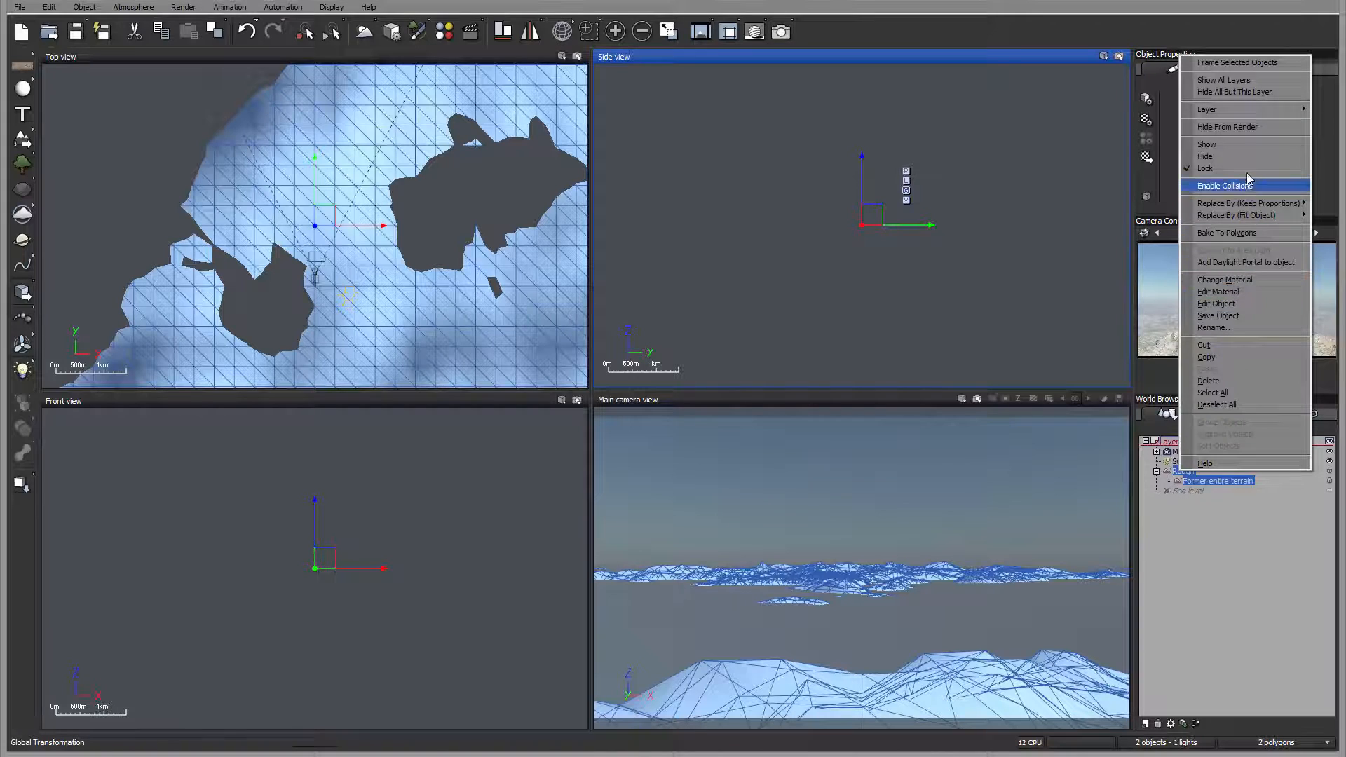
pyautogui.click(1248, 303)
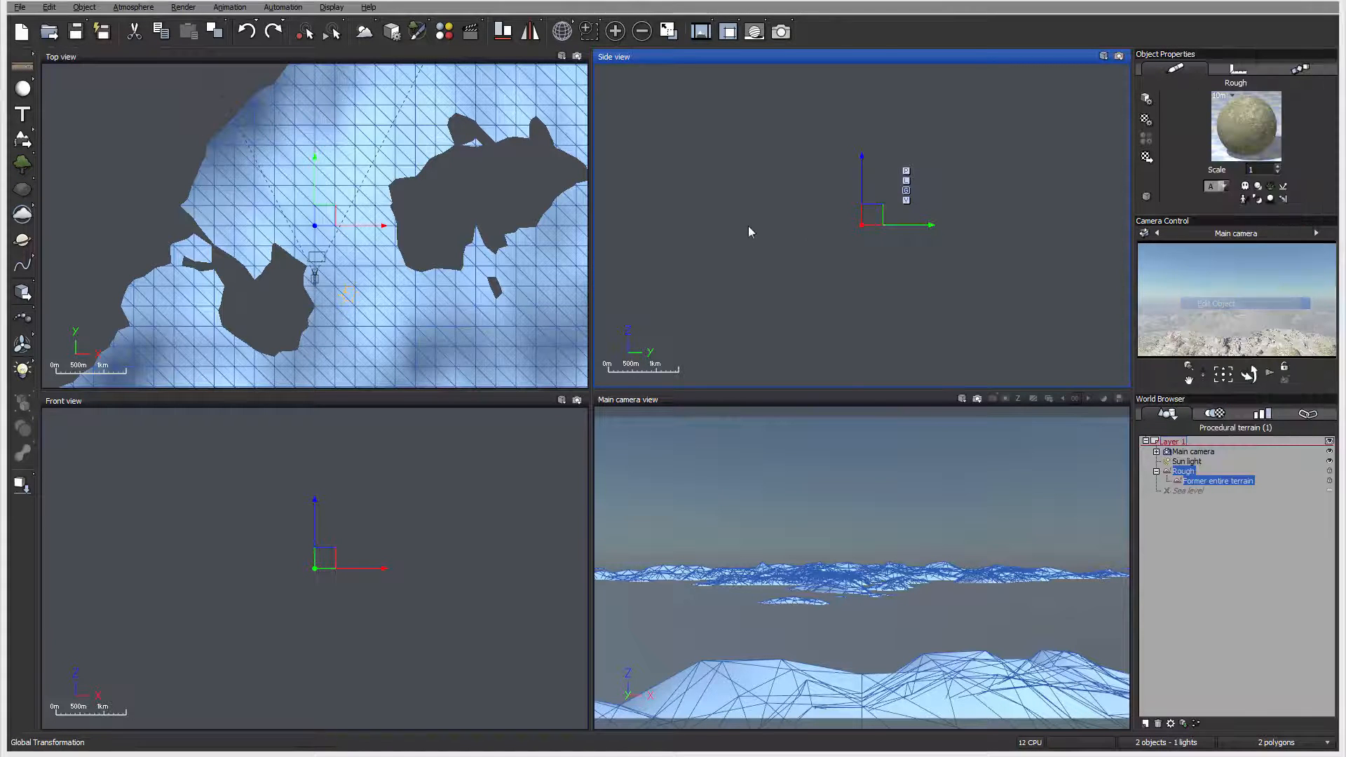
# Examine the terrain preview from different angles while trying out the editor's display modes
pyautogui.moveTo(632, 340)
pyautogui.mouseDown(button='right')
pyautogui.moveTo(638, 430)
pyautogui.moveTo(624, 300)
pyautogui.moveTo(558, 243)
pyautogui.moveTo(467, 263)
pyautogui.moveTo(480, 297)
pyautogui.moveTo(630, 350)
pyautogui.moveTo(615, 361)
pyautogui.mouseUp(button='right')
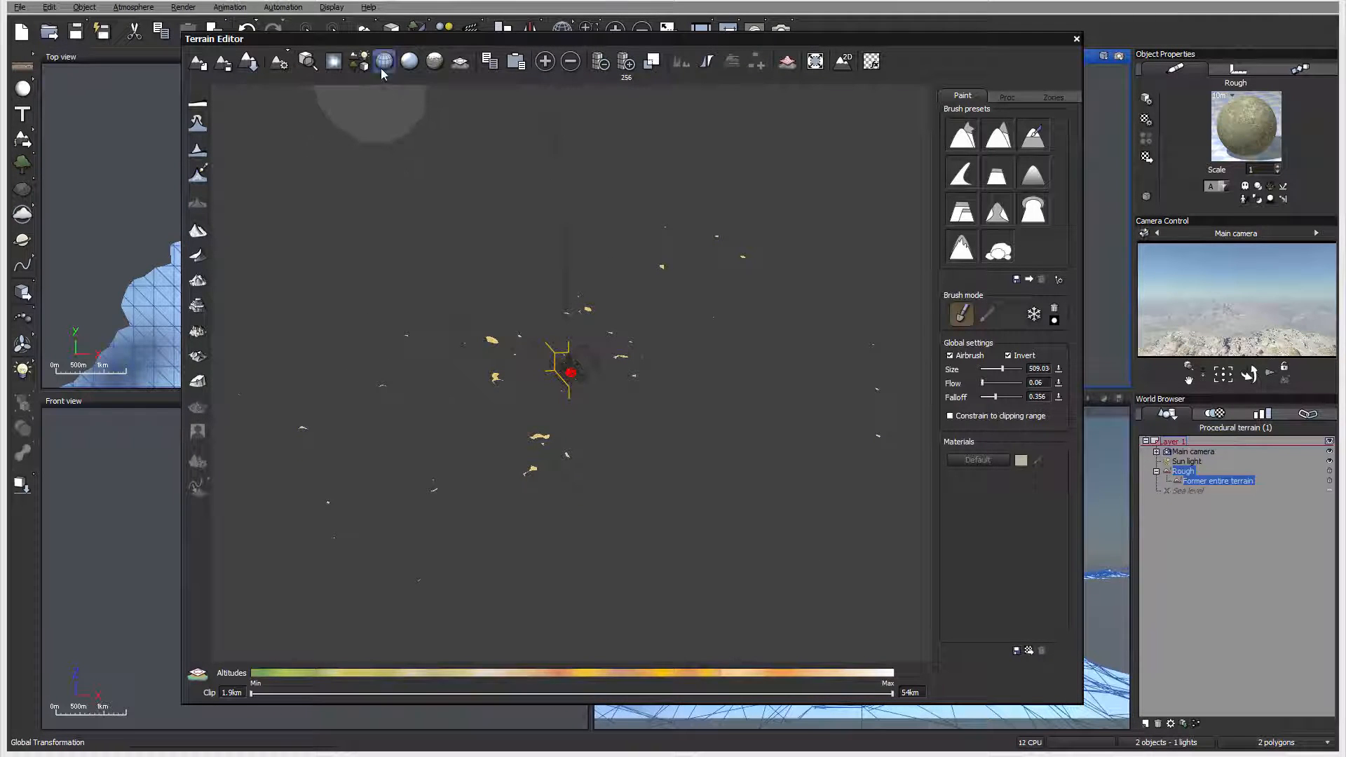
pyautogui.moveTo(406, 289)
pyautogui.mouseDown(button='right')
pyautogui.moveTo(571, 281)
pyautogui.moveTo(545, 223)
pyautogui.moveTo(524, 361)
pyautogui.mouseUp(button='right')
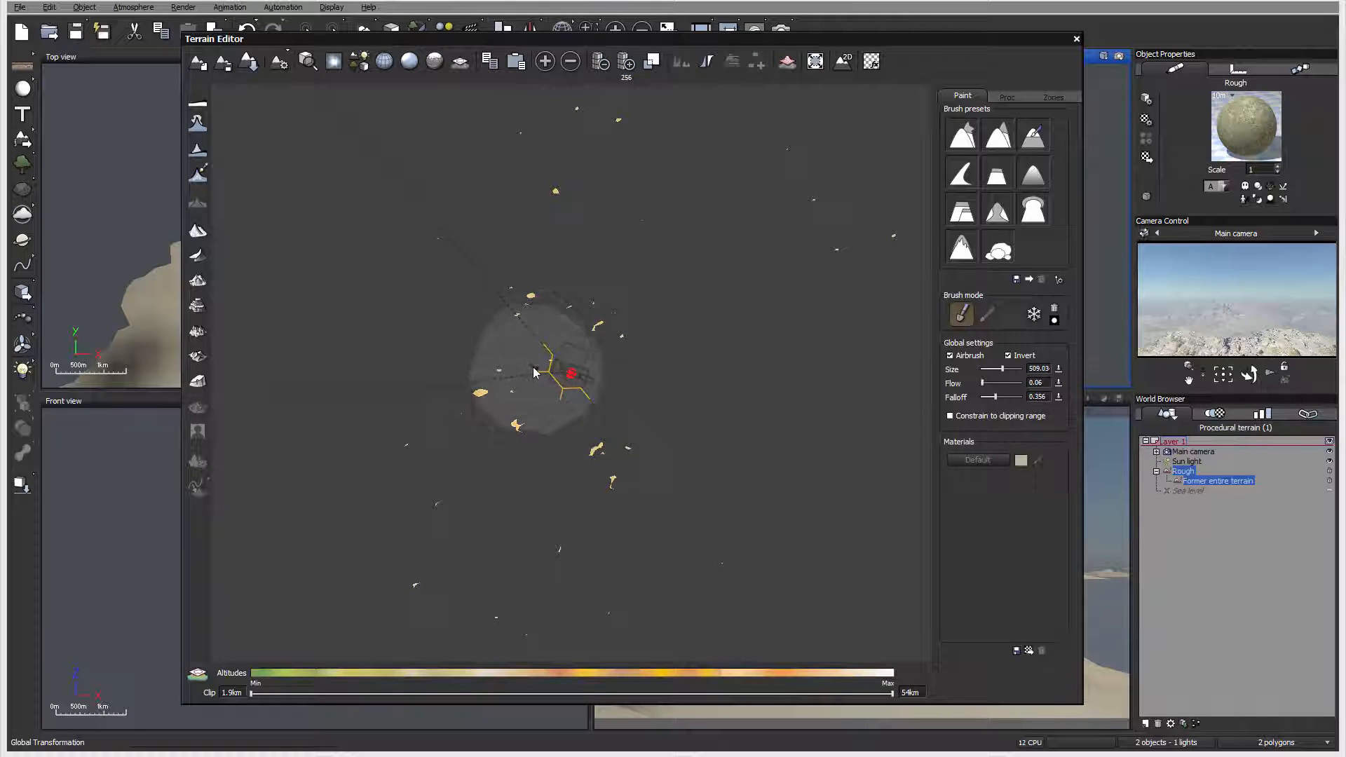
pyautogui.click(315, 63)
pyautogui.moveTo(476, 237); pyautogui.dragTo(606, 297, button='right')
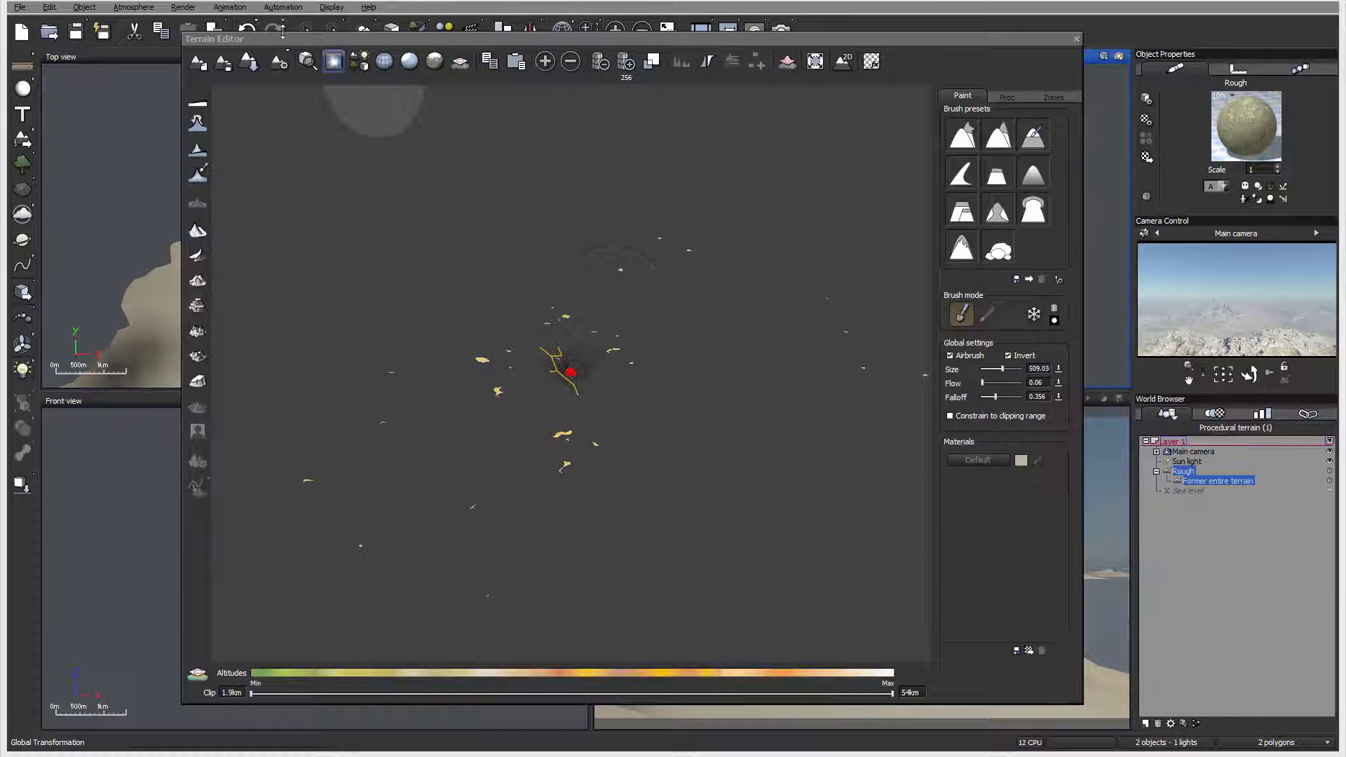
pyautogui.click(358, 65)
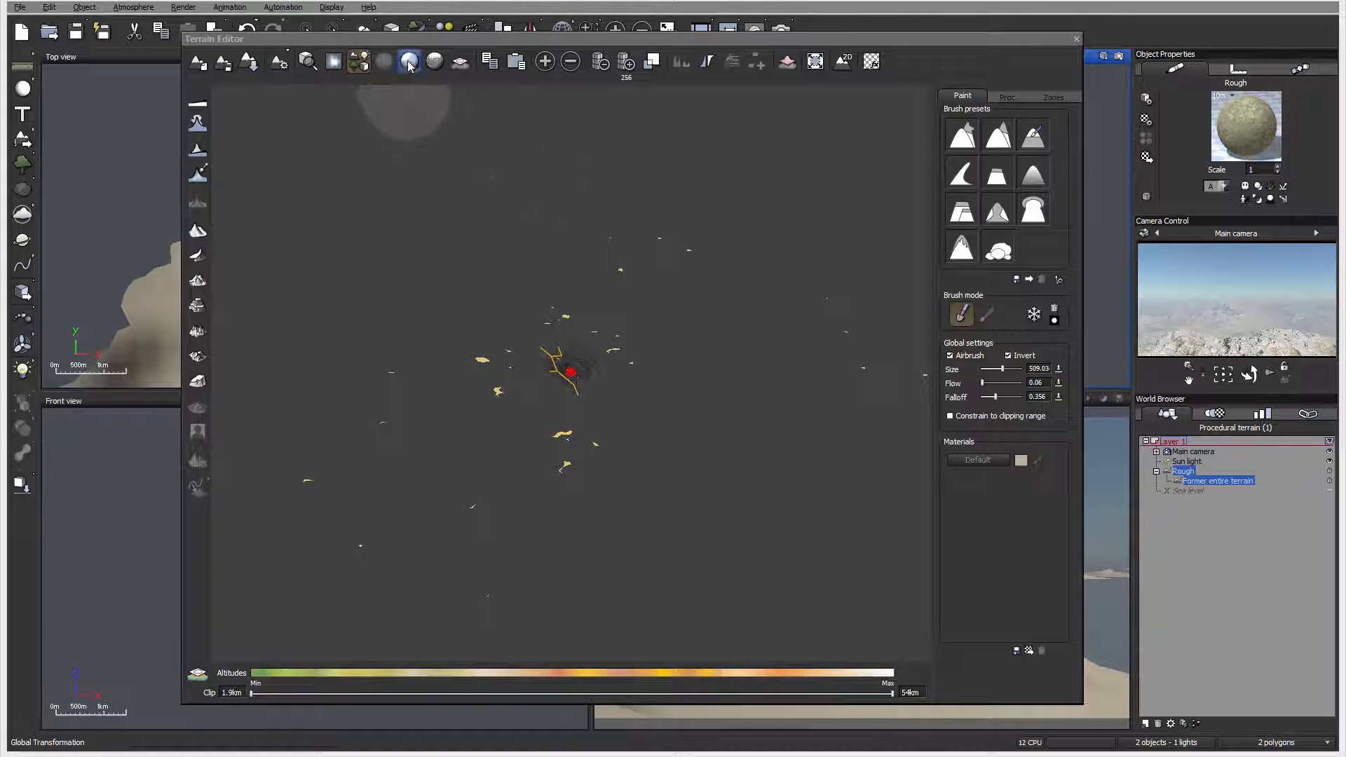
pyautogui.click(435, 62)
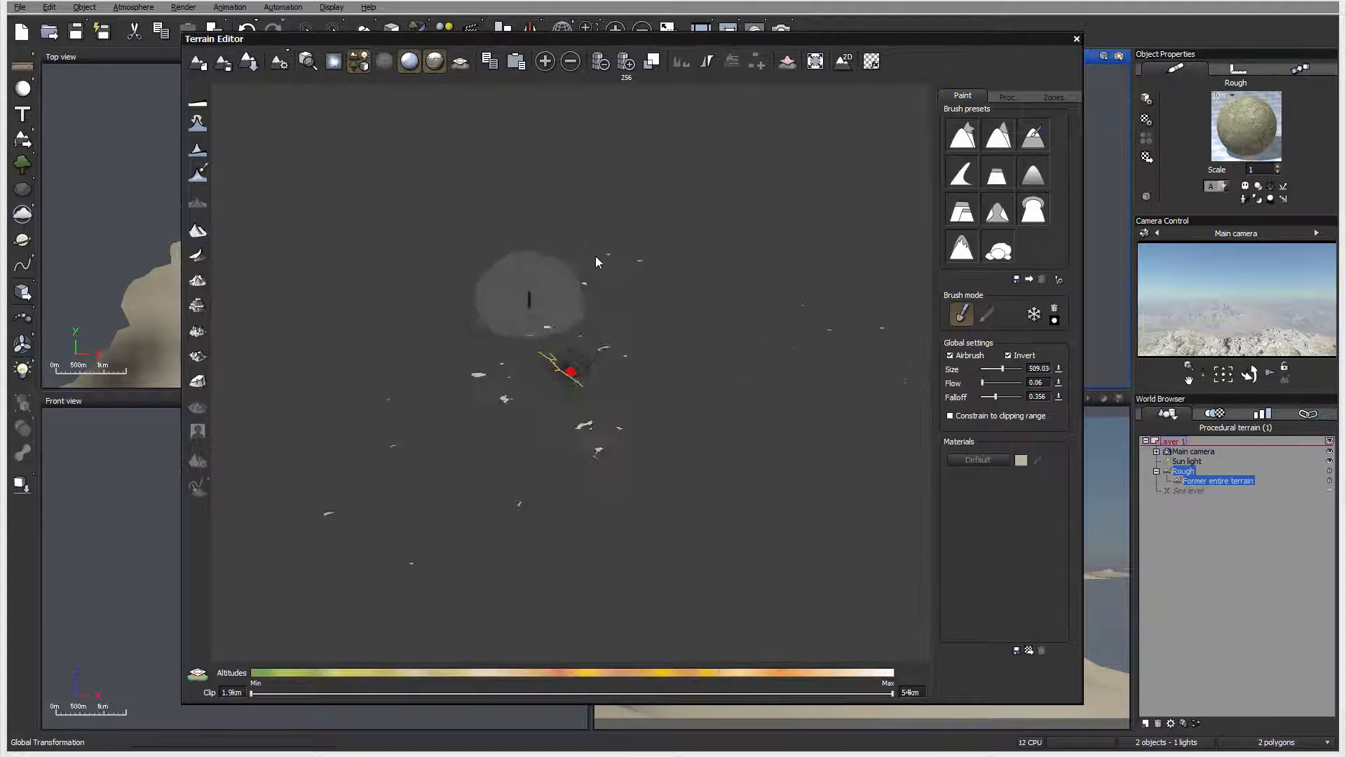
pyautogui.moveTo(596, 255); pyautogui.dragTo(638, 254, button='right')
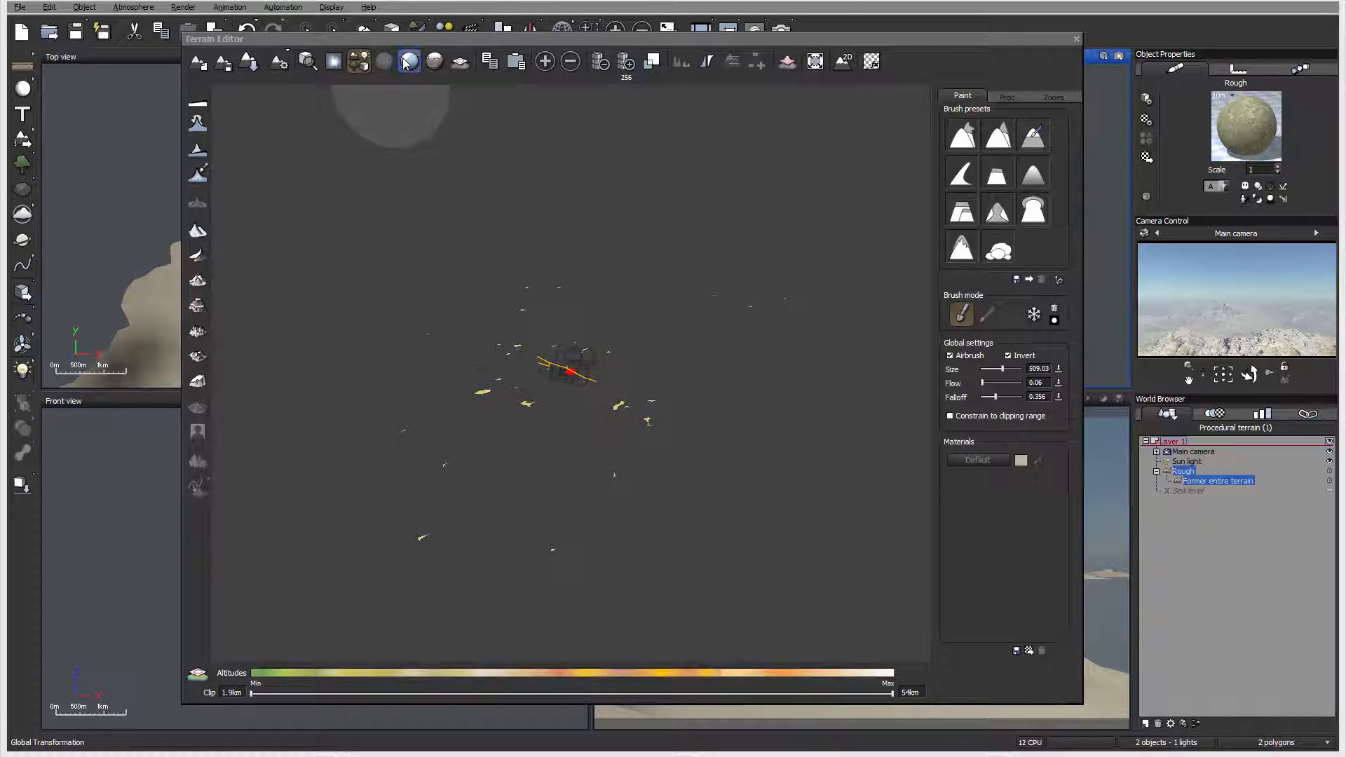
# Compare the sparse and full textured terrain previews, then inspect the central area of the full terrain up close
pyautogui.click(363, 64)
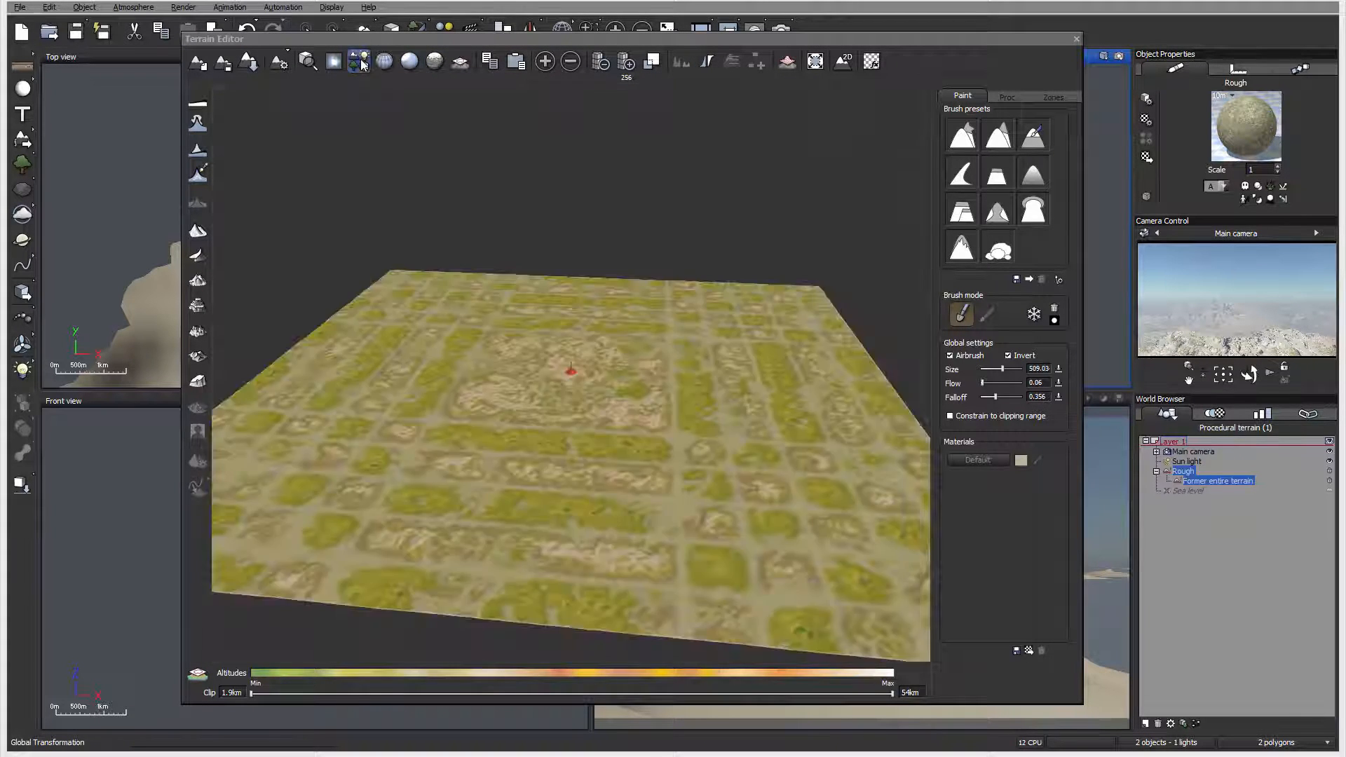
pyautogui.moveTo(575, 285); pyautogui.dragTo(390, 99, button='right')
pyautogui.click(359, 62)
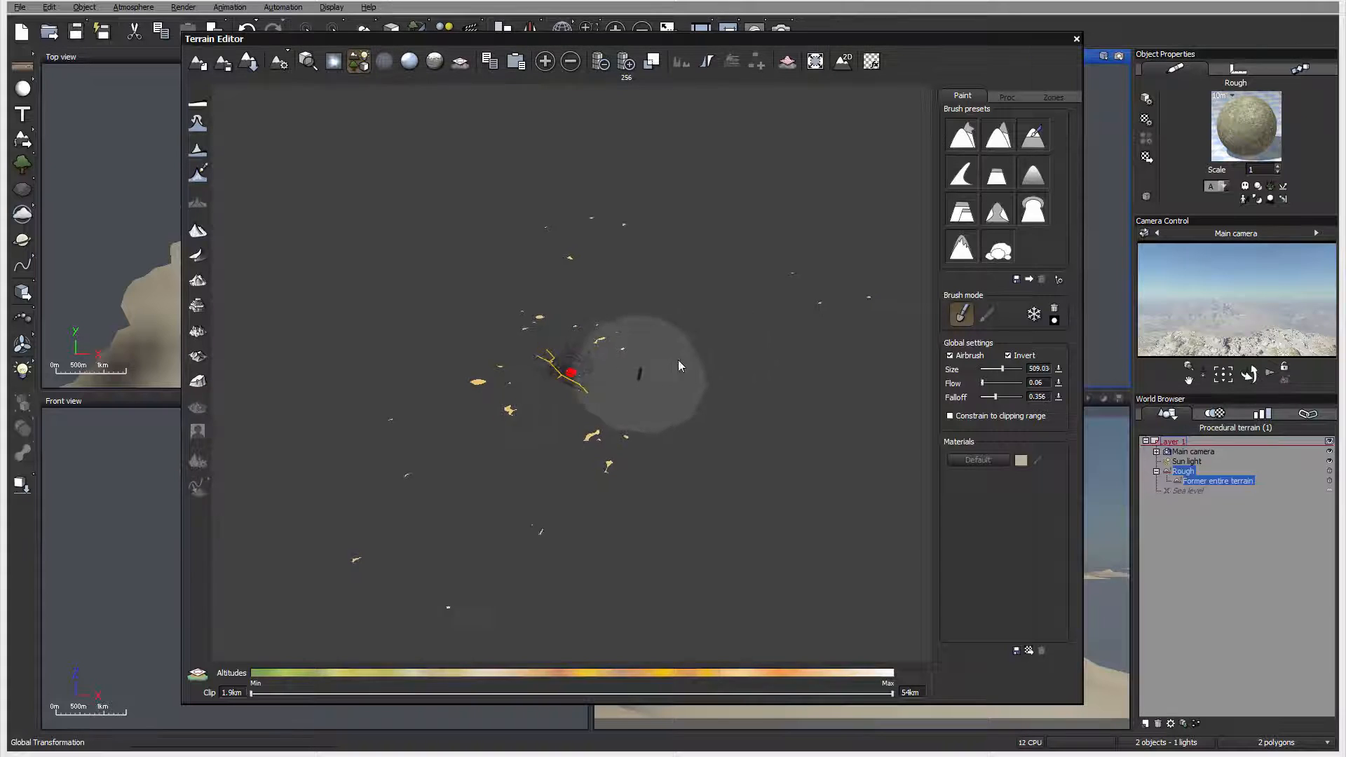
pyautogui.moveTo(547, 375)
pyautogui.mouseDown(button='right')
pyautogui.moveTo(596, 388)
pyautogui.moveTo(755, 377)
pyautogui.moveTo(723, 474)
pyautogui.mouseUp(button='right')
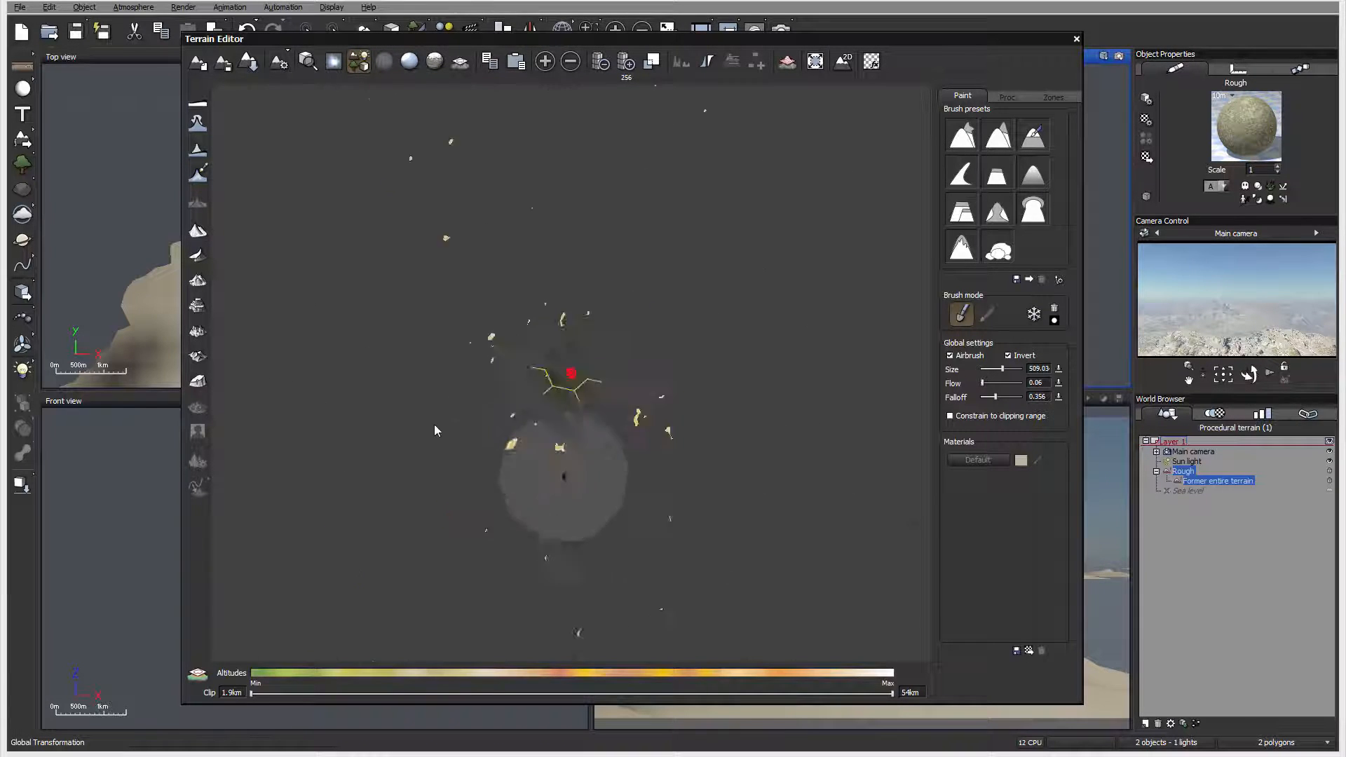
pyautogui.click(359, 62)
pyautogui.moveTo(697, 327); pyautogui.dragTo(556, 288, button='right')
pyautogui.moveTo(557, 288)
pyautogui.mouseDown()
pyautogui.moveTo(564, 335)
pyautogui.moveTo(539, 292)
pyautogui.moveTo(557, 333)
pyautogui.moveTo(566, 313)
pyautogui.moveTo(545, 329)
pyautogui.moveTo(554, 306)
pyautogui.moveTo(552, 321)
pyautogui.mouseUp()
pyautogui.scroll(3, 552, 322)
pyautogui.scroll(-4, 553, 321)
pyautogui.scroll(6, 553, 324)
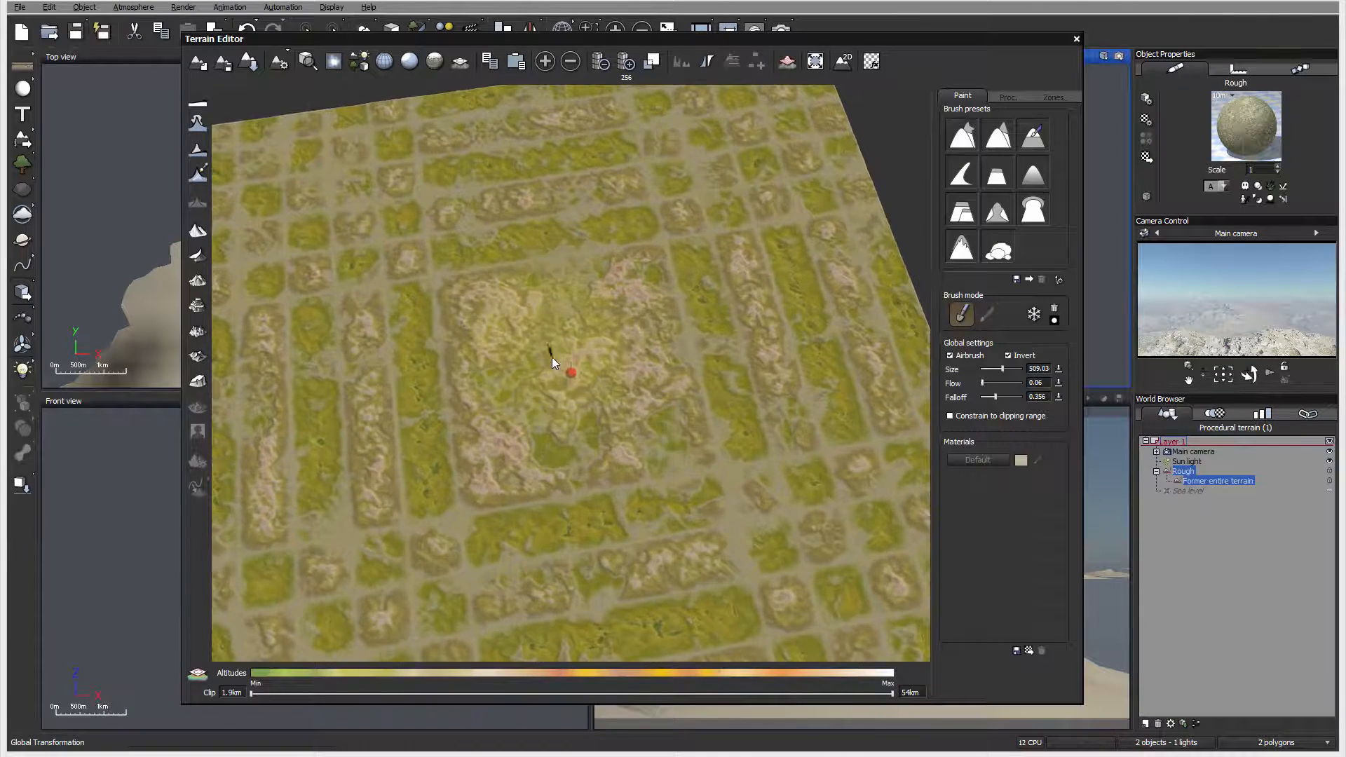
# Add a new small rectangular zone near the centre of the Rough terrain
pyautogui.click(1052, 96)
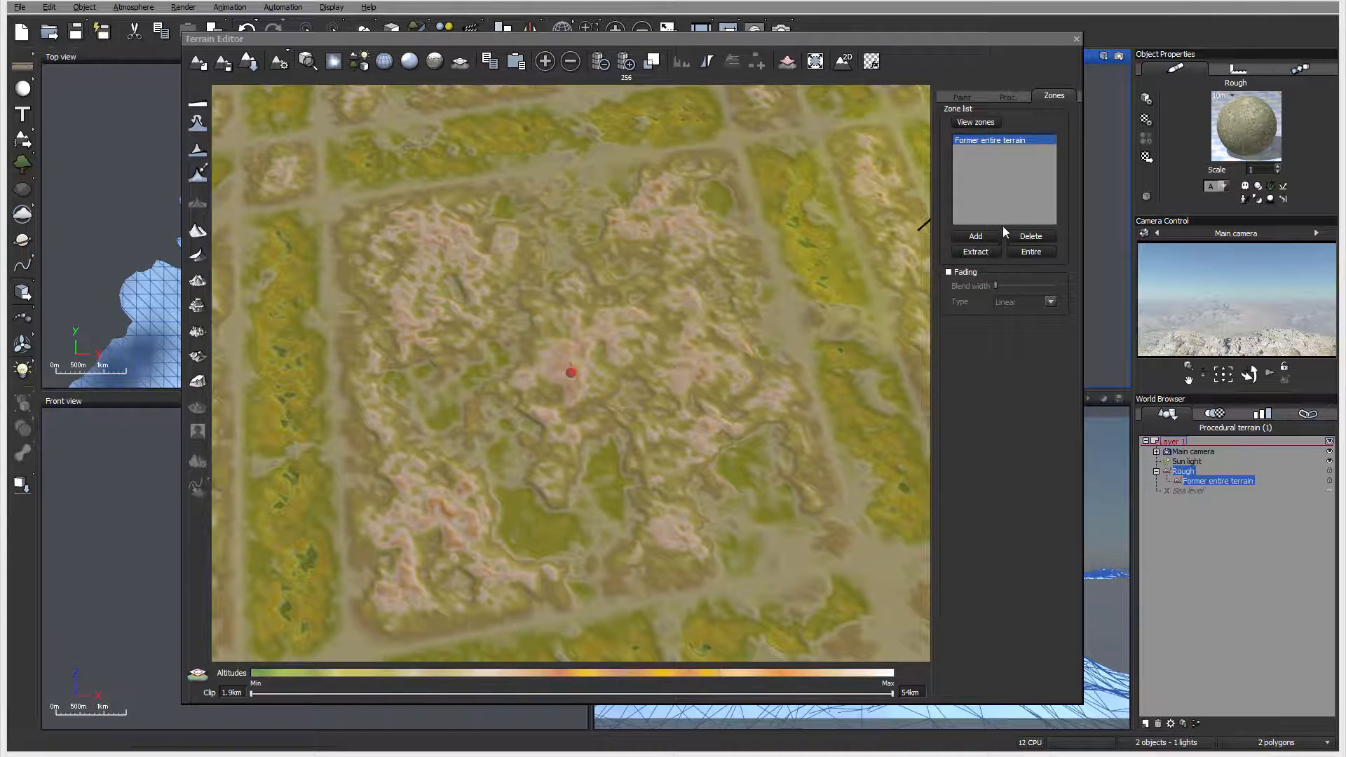
pyautogui.click(975, 236)
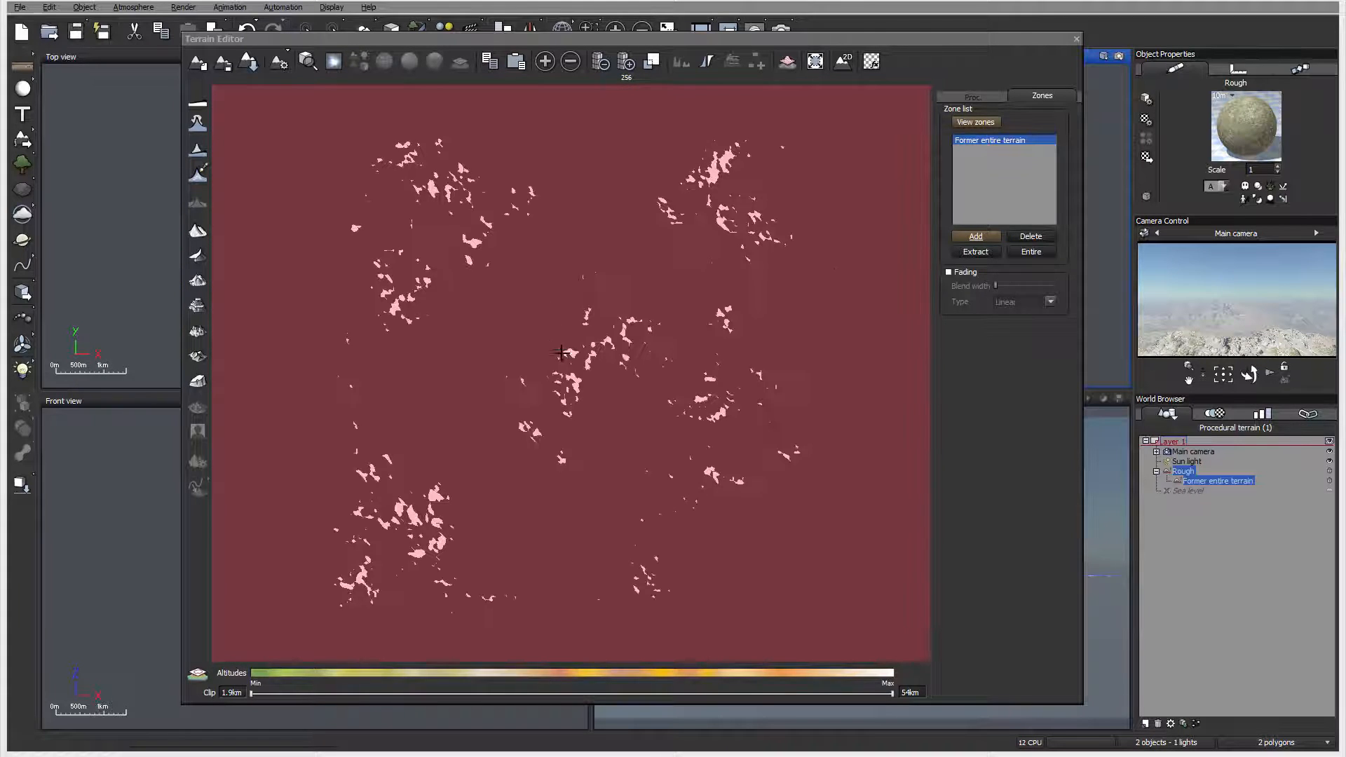
pyautogui.moveTo(559, 328); pyautogui.dragTo(588, 352)
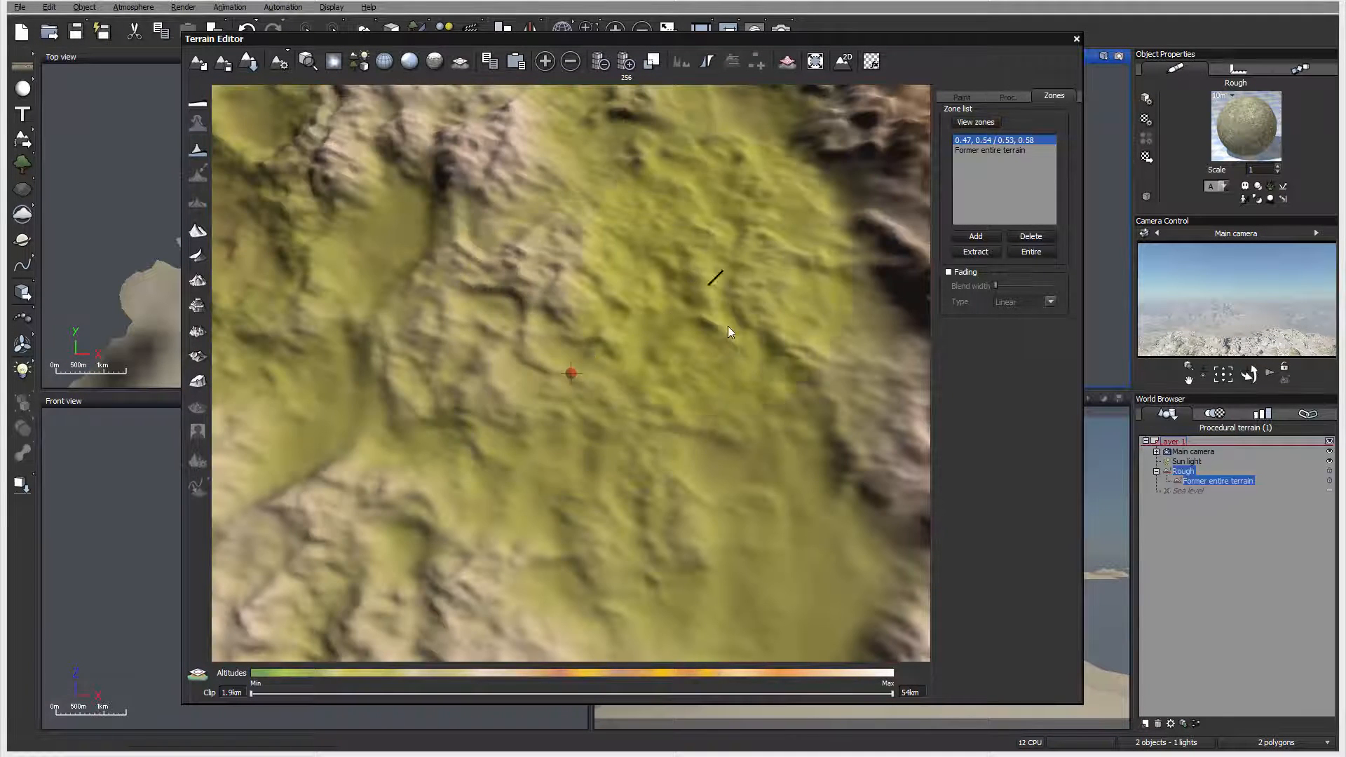
pyautogui.moveTo(728, 326); pyautogui.dragTo(760, 272, button='right')
pyautogui.moveTo(648, 258); pyautogui.dragTo(692, 305, button='right')
pyautogui.scroll(-4, 697, 305)
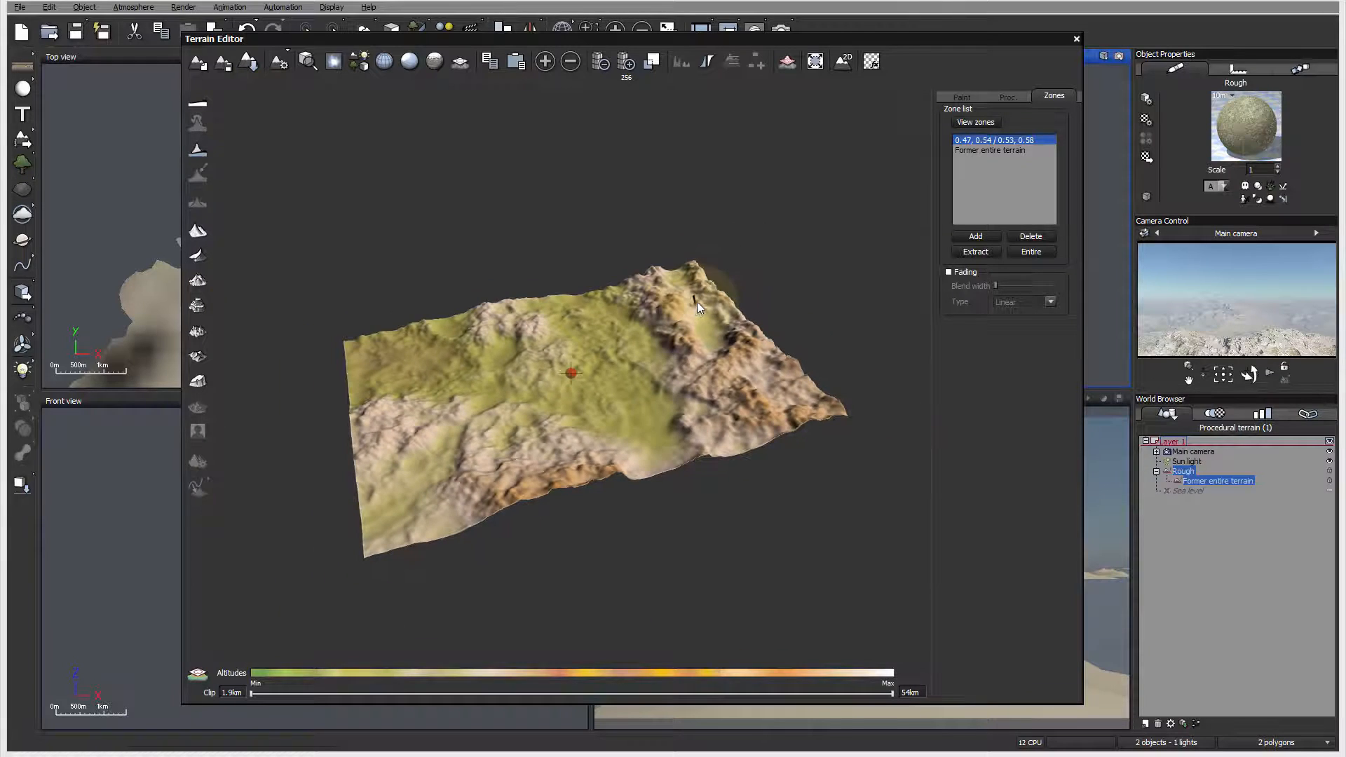
# Dig a round hole near the middle of the new zone with the inverted Raise brush at a size of 3.9 km
pyautogui.click(962, 96)
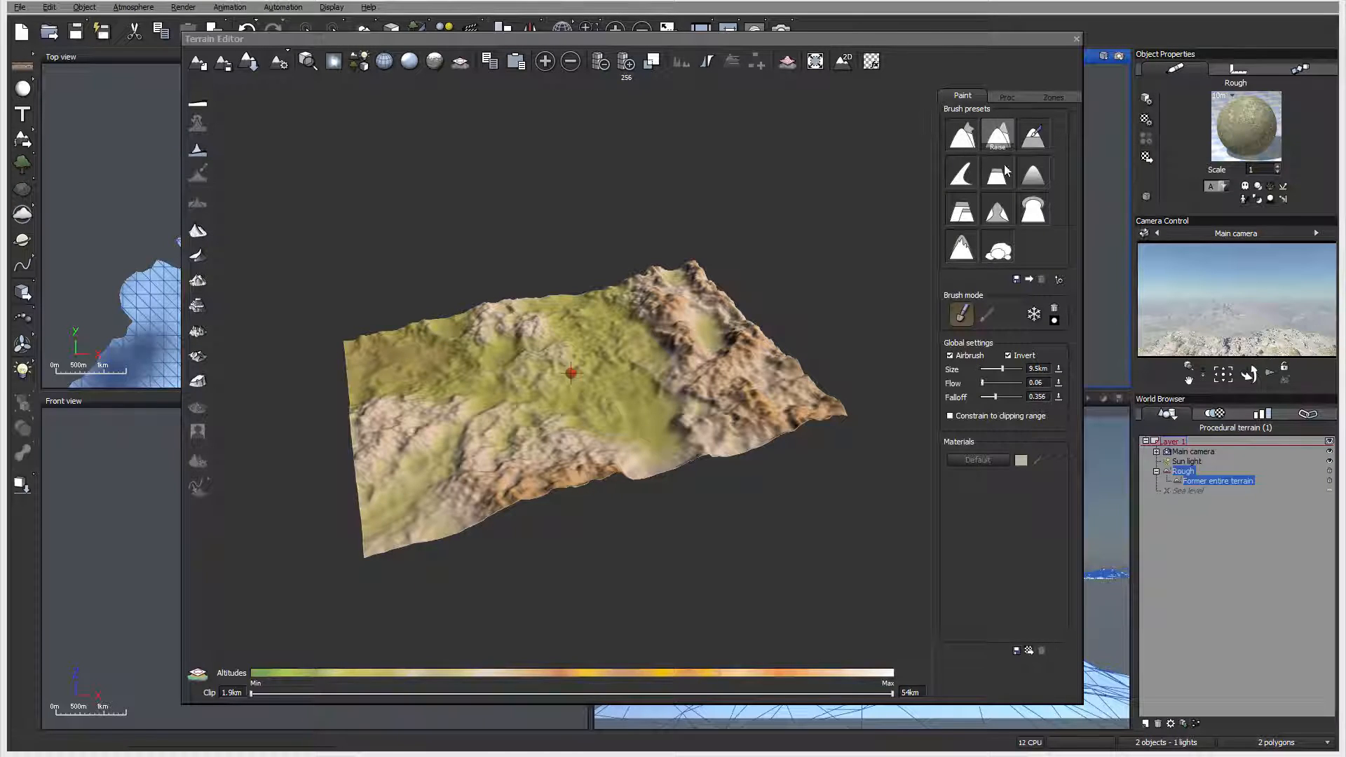
pyautogui.click(997, 135)
pyautogui.moveTo(1010, 372); pyautogui.dragTo(1000, 372)
pyautogui.click(589, 377)
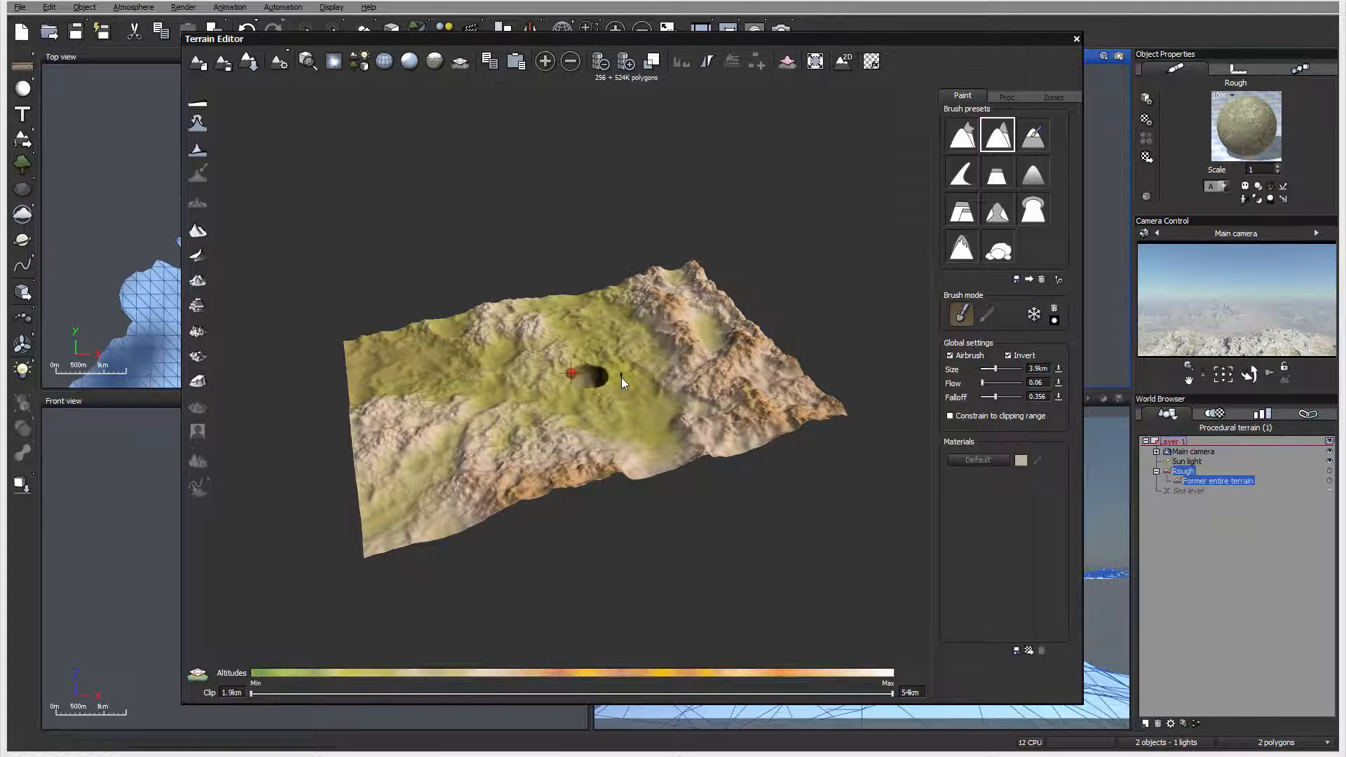
pyautogui.moveTo(642, 373); pyautogui.dragTo(638, 412, button='right')
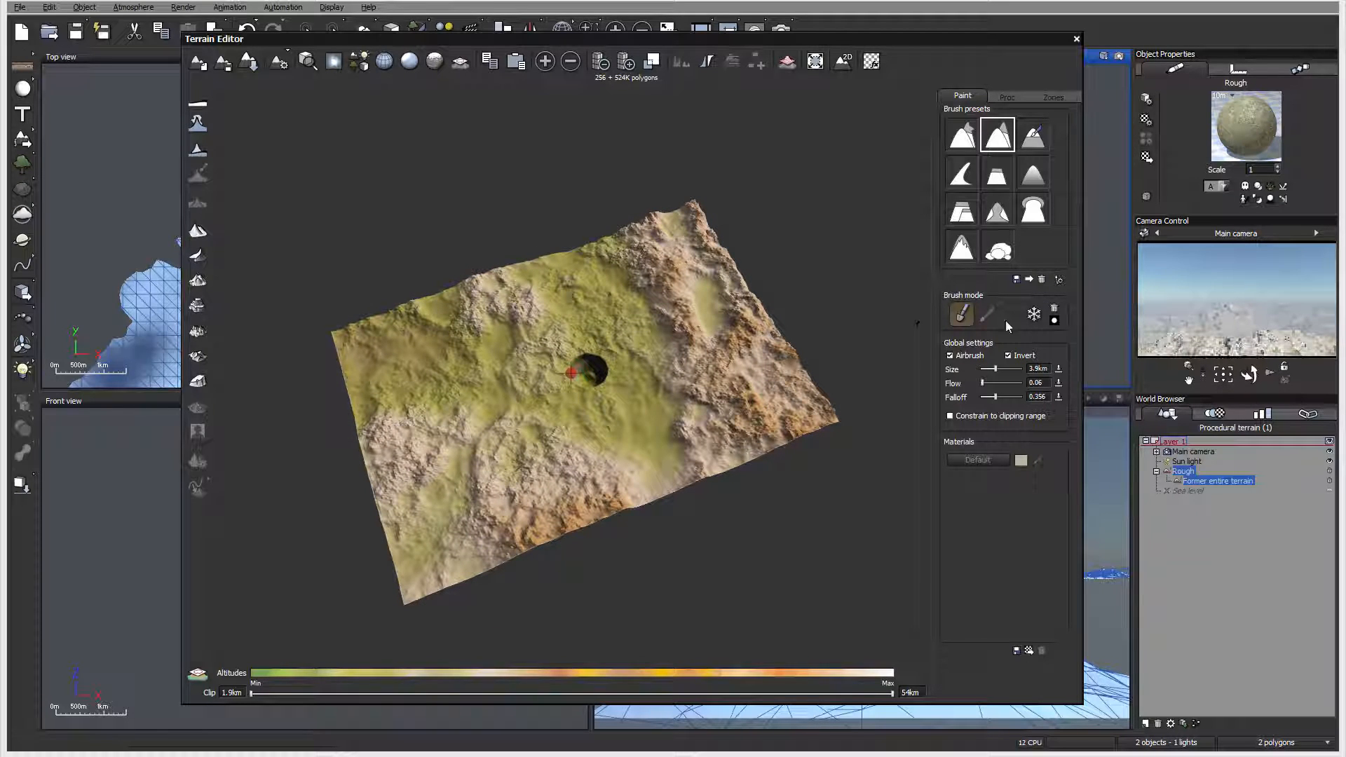
# Turn off brush inversion and paint a spiralling chain of raised mounds outward from the zone's centre
pyautogui.click(1009, 355)
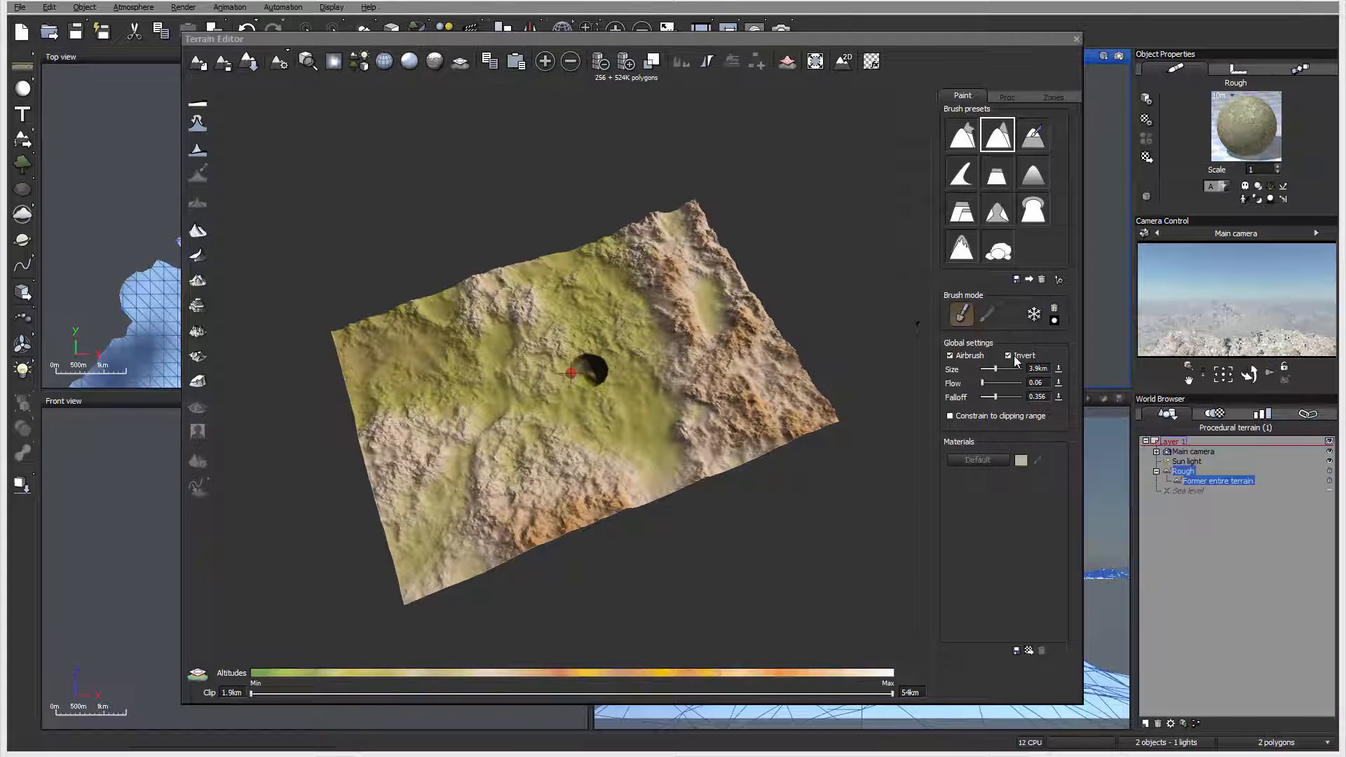
pyautogui.click(603, 374)
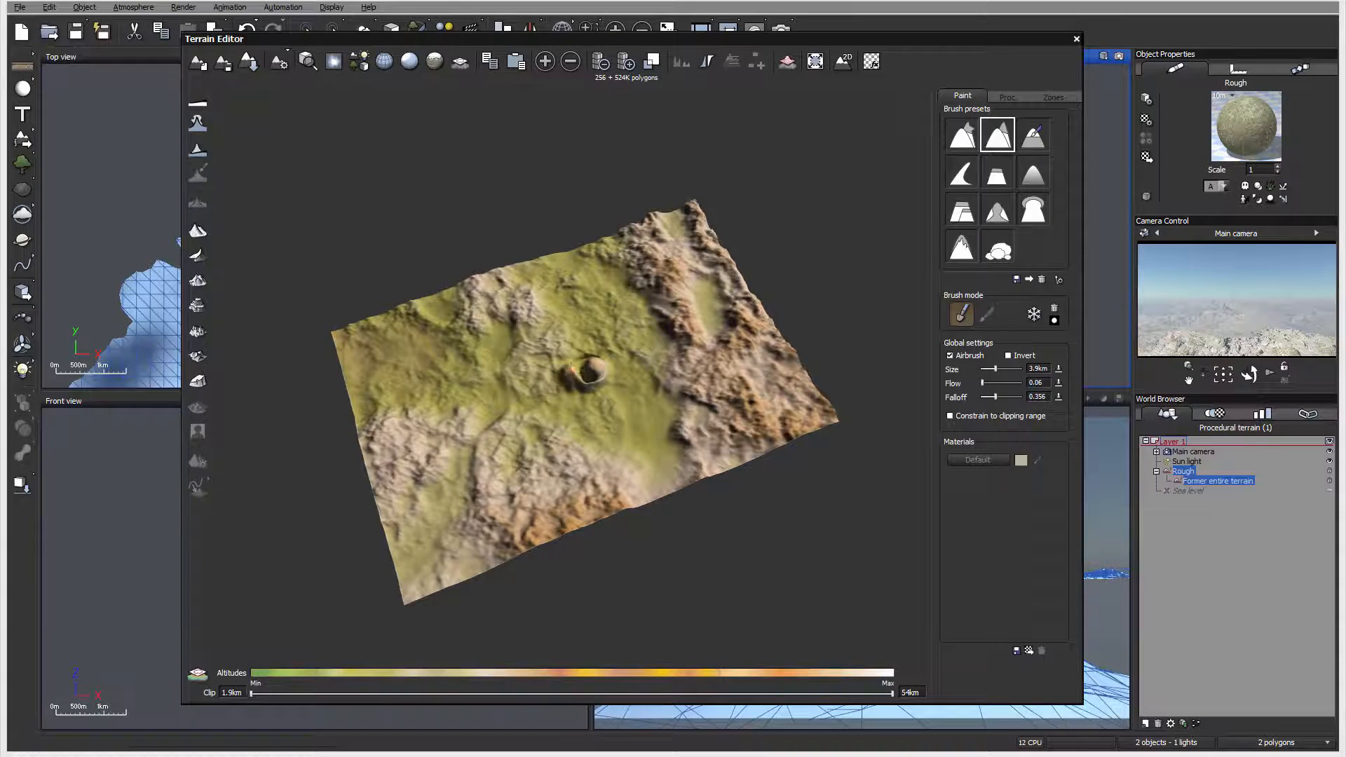
pyautogui.moveTo(620, 358)
pyautogui.mouseDown()
pyautogui.moveTo(596, 375)
pyautogui.moveTo(561, 368)
pyautogui.moveTo(610, 338)
pyautogui.moveTo(577, 318)
pyautogui.moveTo(528, 345)
pyautogui.moveTo(521, 375)
pyautogui.moveTo(547, 400)
pyautogui.moveTo(526, 415)
pyautogui.moveTo(469, 396)
pyautogui.moveTo(471, 351)
pyautogui.moveTo(563, 279)
pyautogui.mouseUp()
pyautogui.moveTo(596, 270)
pyautogui.mouseDown()
pyautogui.moveTo(639, 361)
pyautogui.moveTo(627, 407)
pyautogui.moveTo(642, 419)
pyautogui.mouseUp()
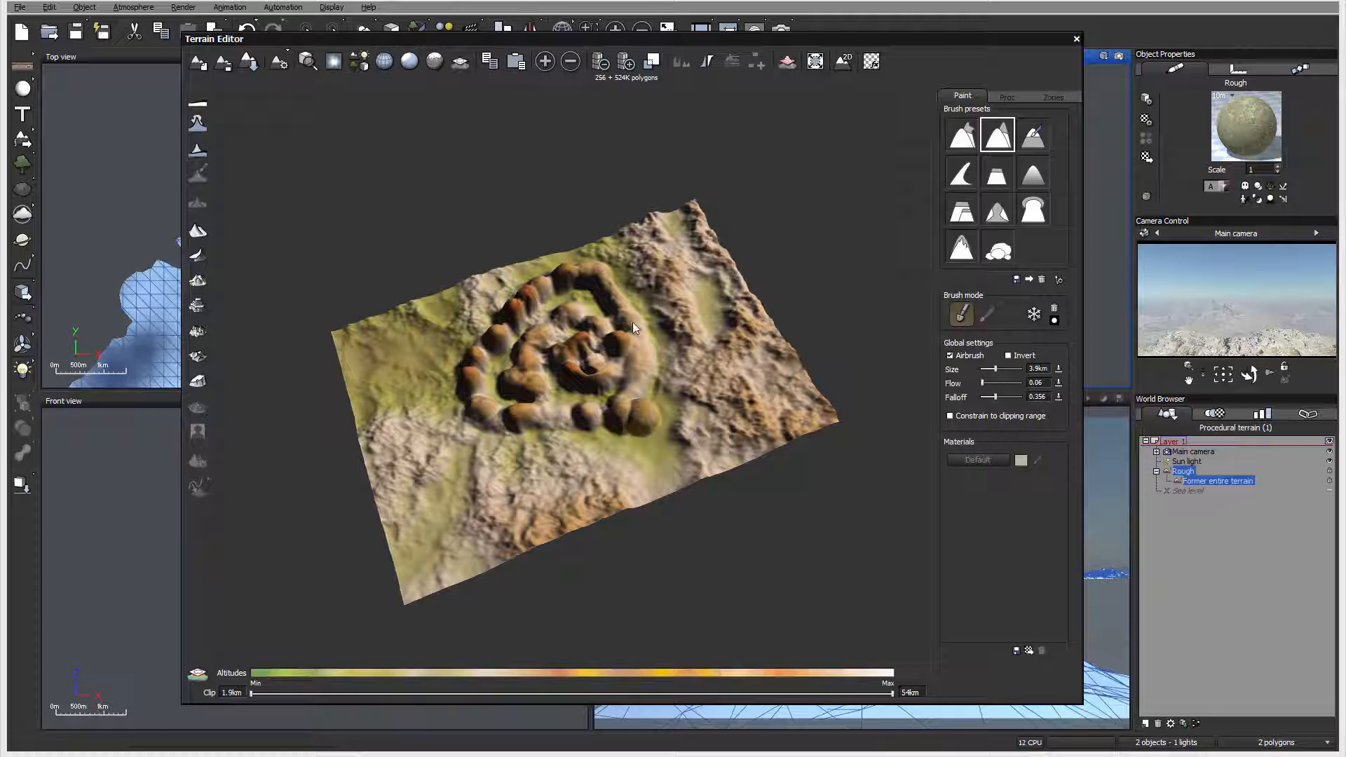
pyautogui.moveTo(632, 322)
pyautogui.mouseDown(button='right')
pyautogui.moveTo(377, 253)
pyautogui.moveTo(501, 246)
pyautogui.moveTo(586, 313)
pyautogui.mouseUp(button='right')
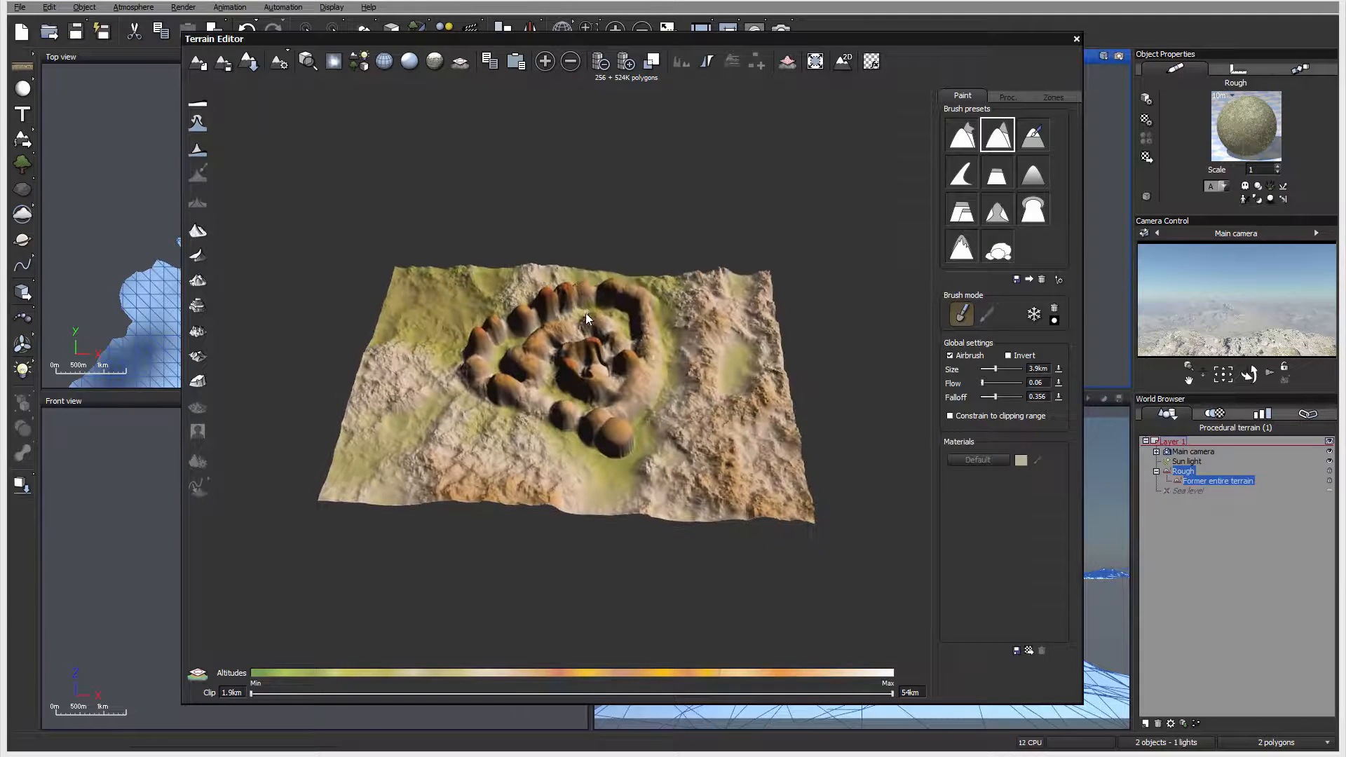
# Enable fading for the new zone and widen its blend so the border moves well inside the zone's edges
pyautogui.click(1055, 97)
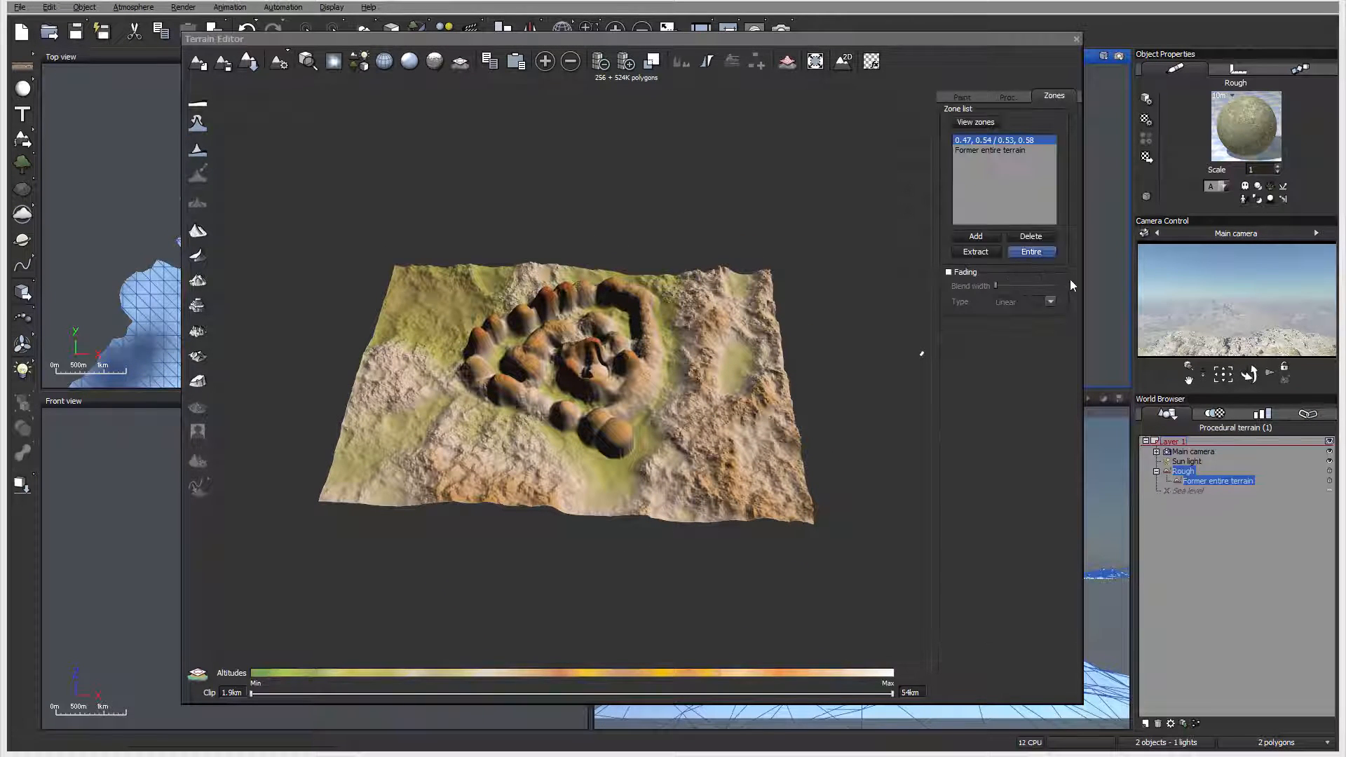
pyautogui.click(966, 272)
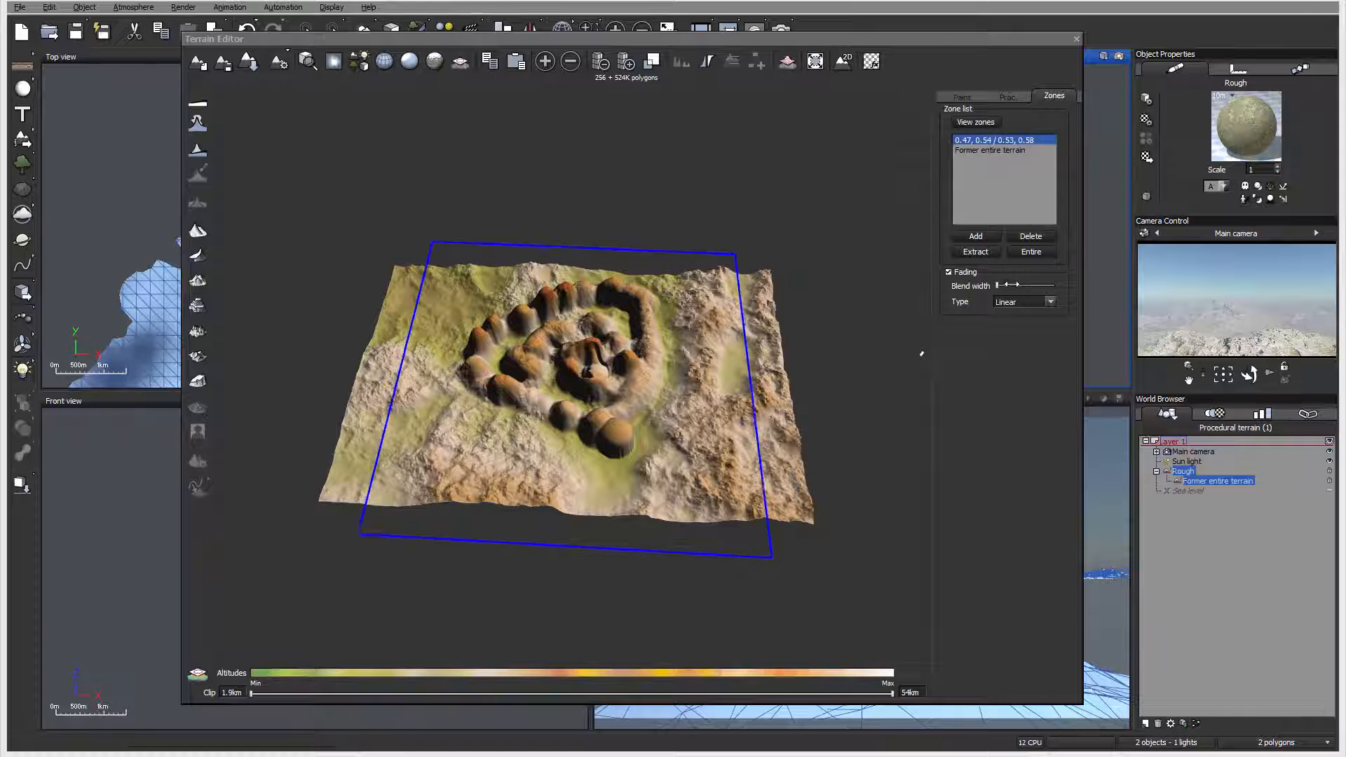
pyautogui.moveTo(1021, 286); pyautogui.dragTo(1039, 286)
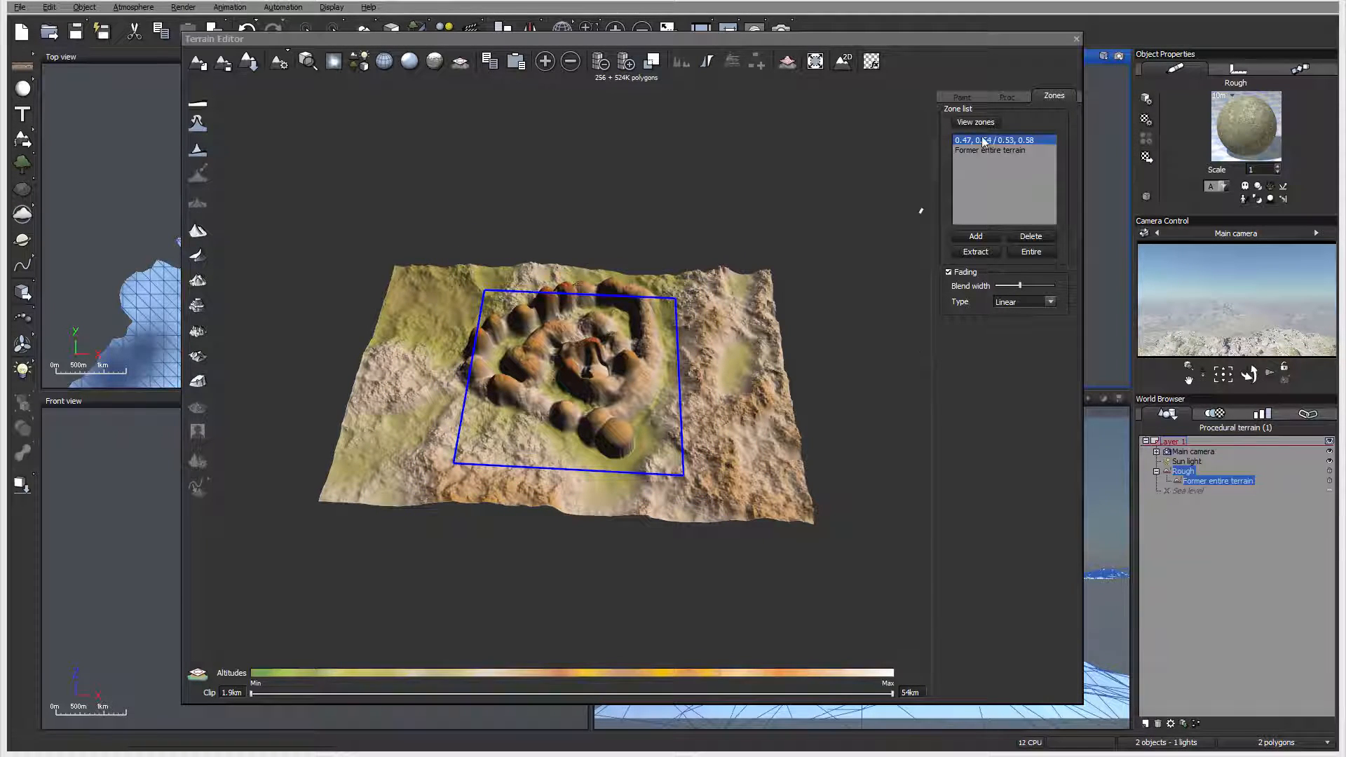
# Paint more raised mounds across the blend border and in the outer parts of the zone with the Raise brush
pyautogui.click(968, 97)
pyautogui.moveTo(570, 448); pyautogui.dragTo(549, 444)
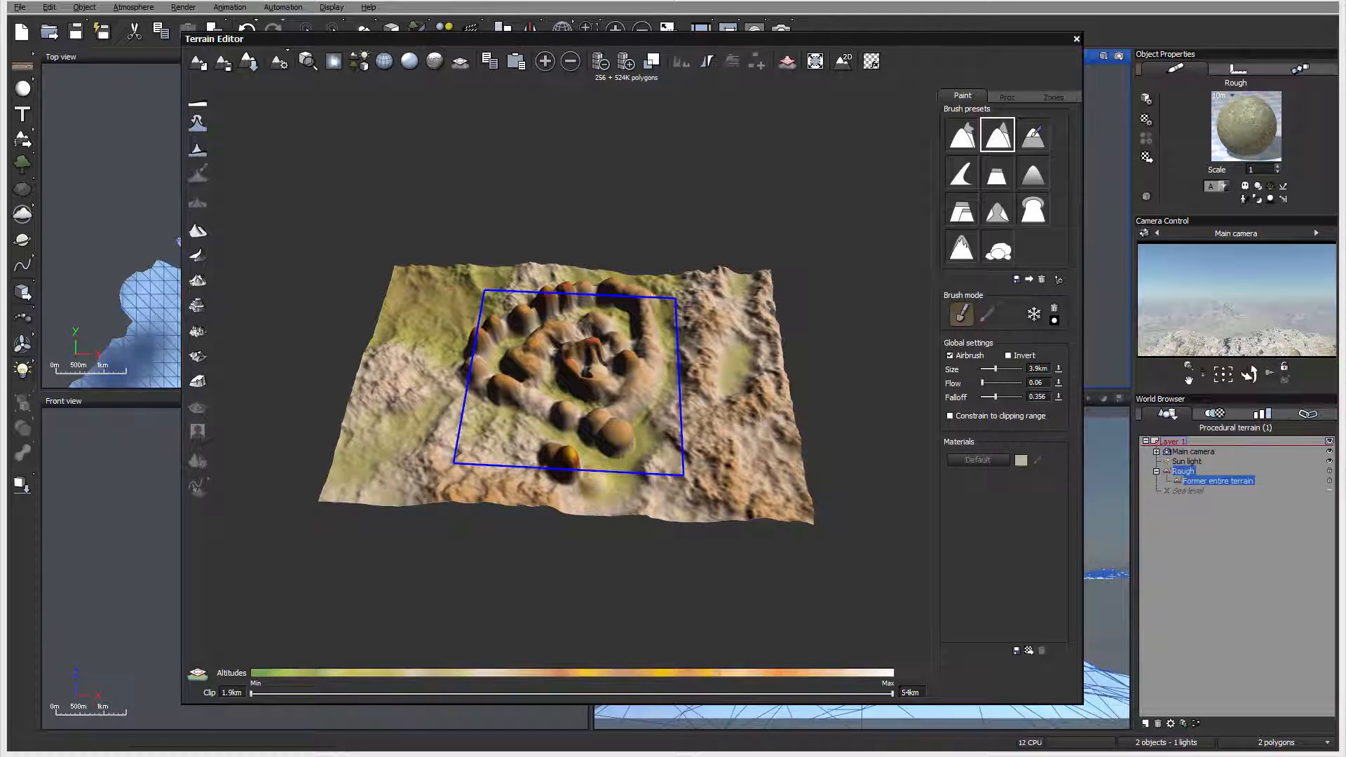
pyautogui.moveTo(596, 484)
pyautogui.mouseDown()
pyautogui.moveTo(652, 441)
pyautogui.moveTo(698, 435)
pyautogui.moveTo(684, 389)
pyautogui.moveTo(691, 326)
pyautogui.moveTo(673, 323)
pyautogui.moveTo(659, 346)
pyautogui.moveTo(743, 329)
pyautogui.moveTo(673, 340)
pyautogui.moveTo(655, 317)
pyautogui.moveTo(516, 320)
pyautogui.mouseUp()
pyautogui.moveTo(516, 320)
pyautogui.mouseDown(button='right')
pyautogui.moveTo(724, 368)
pyautogui.moveTo(711, 389)
pyautogui.mouseUp(button='right')
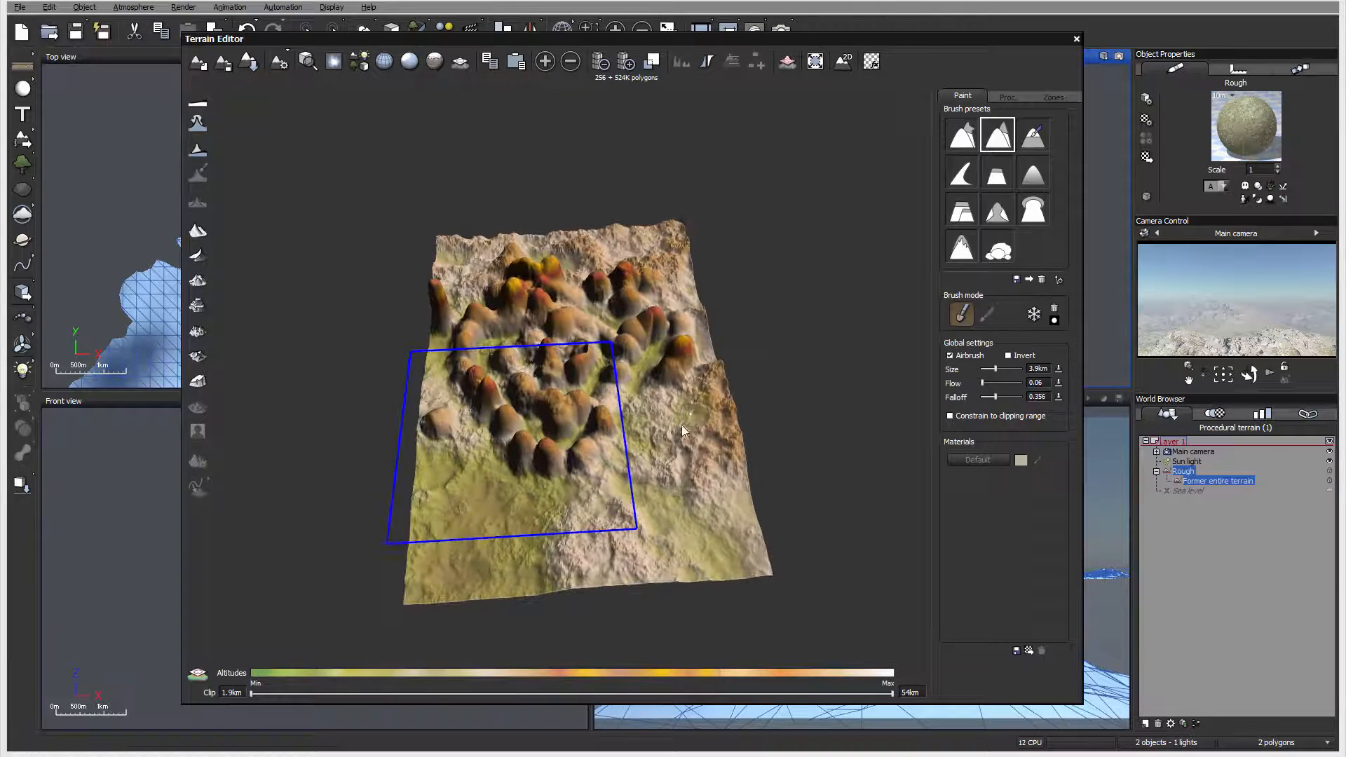
pyautogui.moveTo(712, 389)
pyautogui.mouseDown()
pyautogui.moveTo(733, 421)
pyautogui.moveTo(737, 382)
pyautogui.moveTo(705, 316)
pyautogui.moveTo(711, 336)
pyautogui.mouseUp()
pyautogui.moveTo(711, 336)
pyautogui.mouseDown(button='right')
pyautogui.moveTo(478, 352)
pyautogui.moveTo(427, 441)
pyautogui.moveTo(449, 421)
pyautogui.mouseUp(button='right')
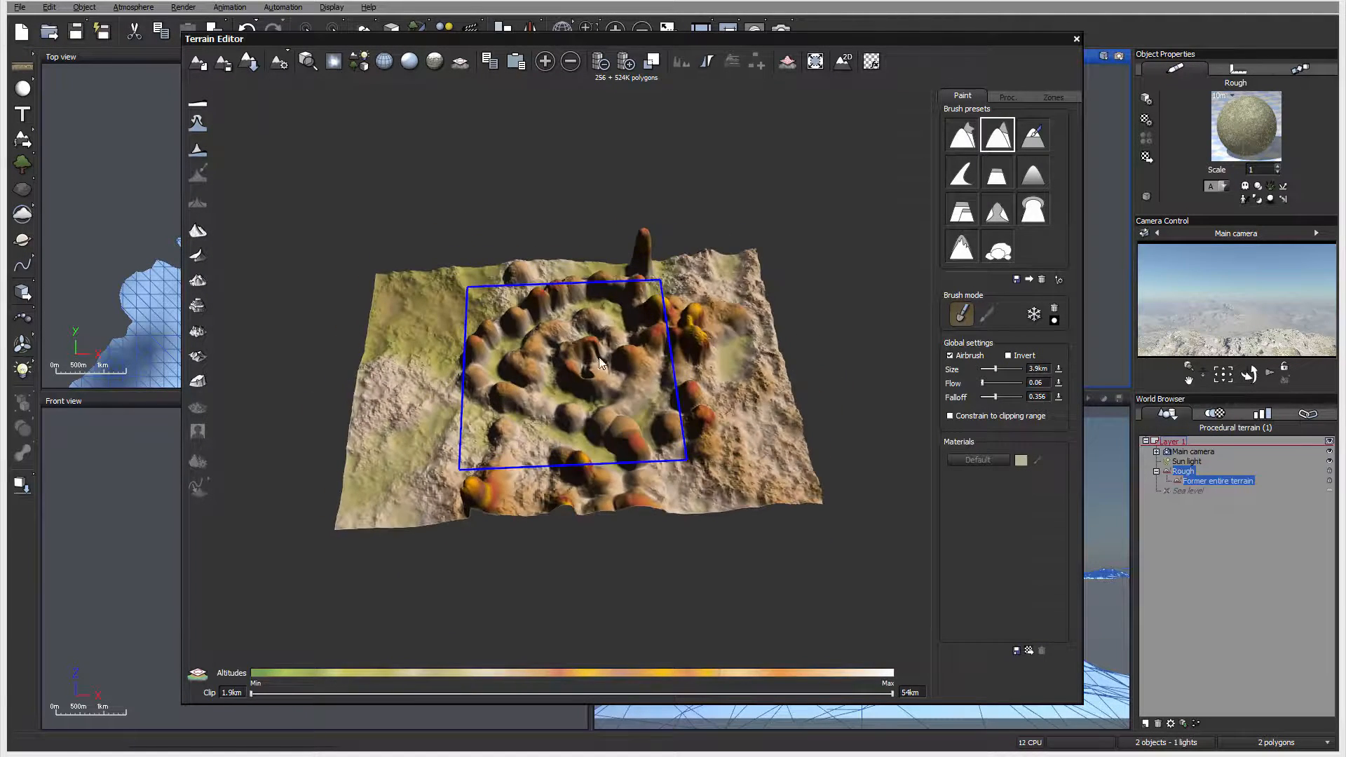
# Switch the editor to the former entire terrain zone, view it, and close the Terrain Editor
pyautogui.click(1039, 99)
pyautogui.click(1000, 150)
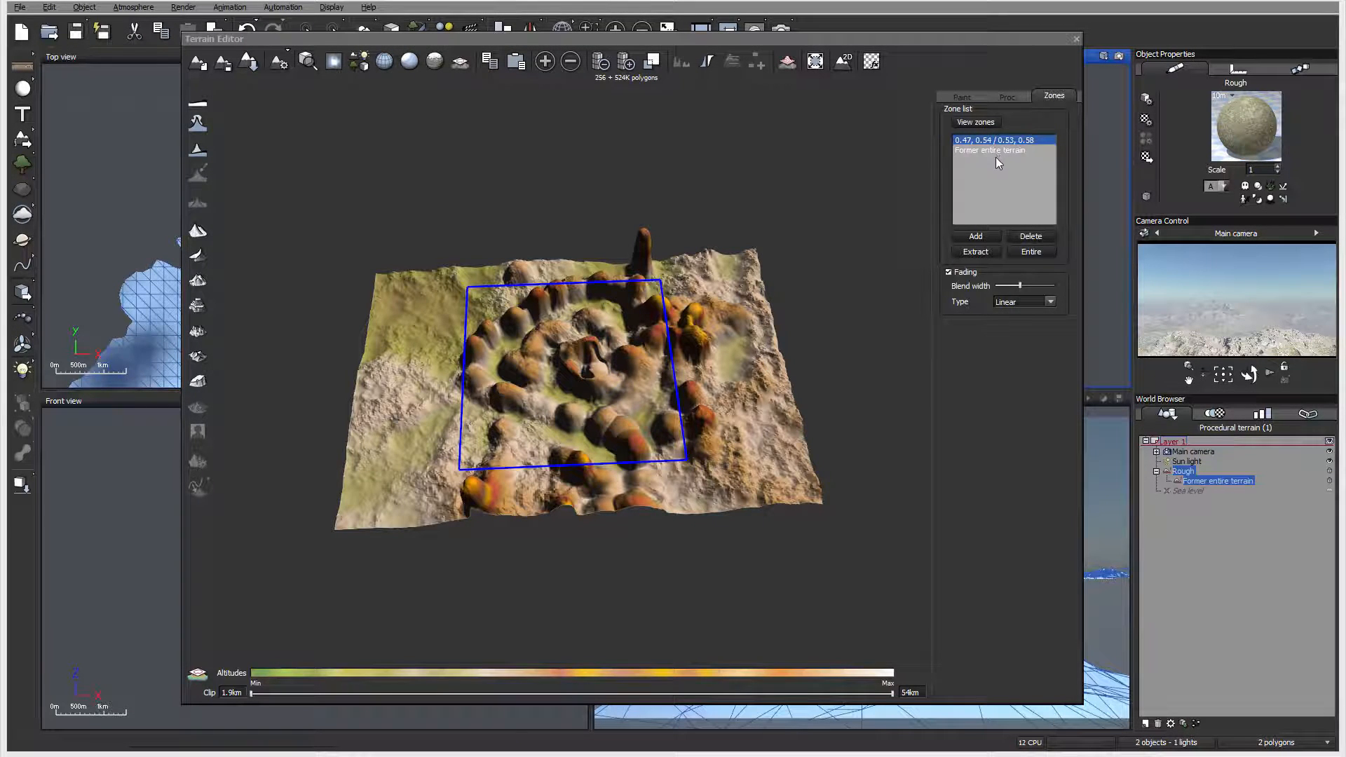
pyautogui.moveTo(650, 305); pyautogui.dragTo(589, 319, button='right')
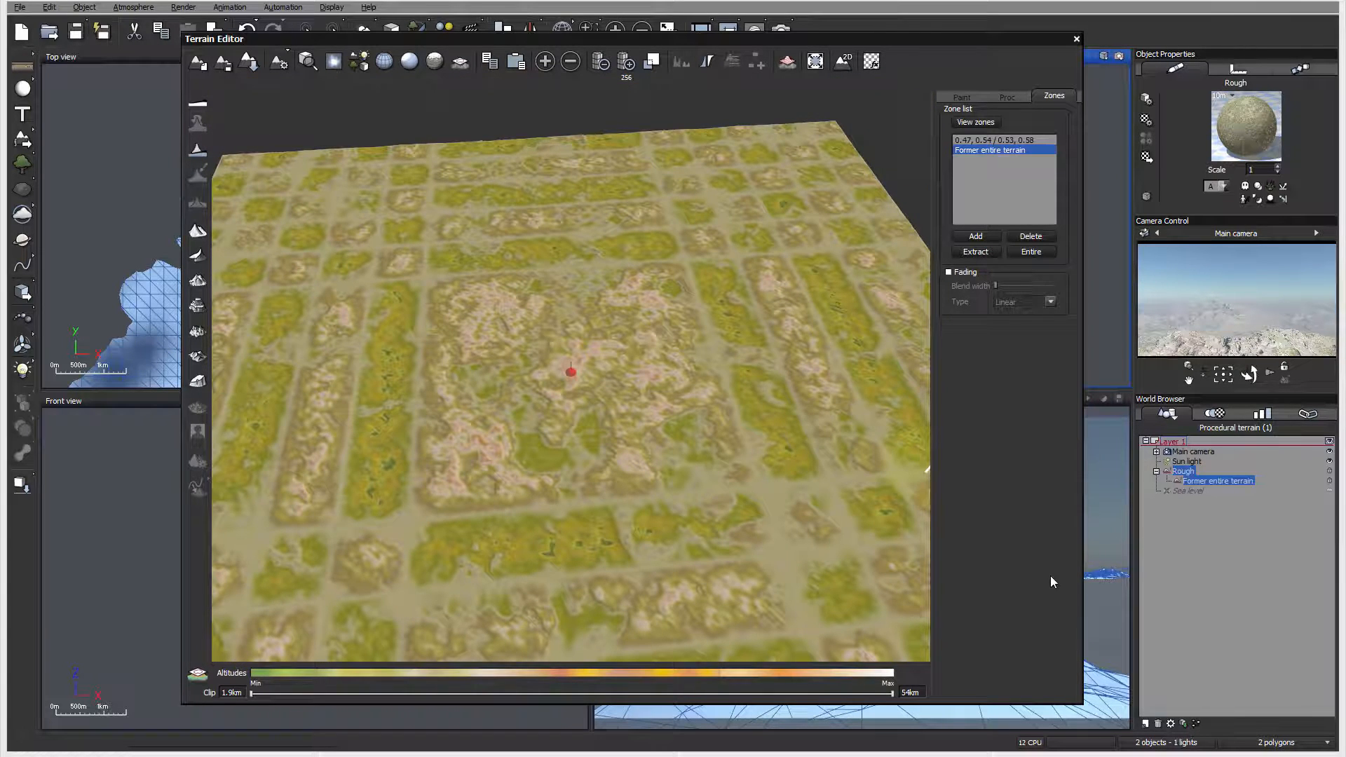
pyautogui.click(1076, 38)
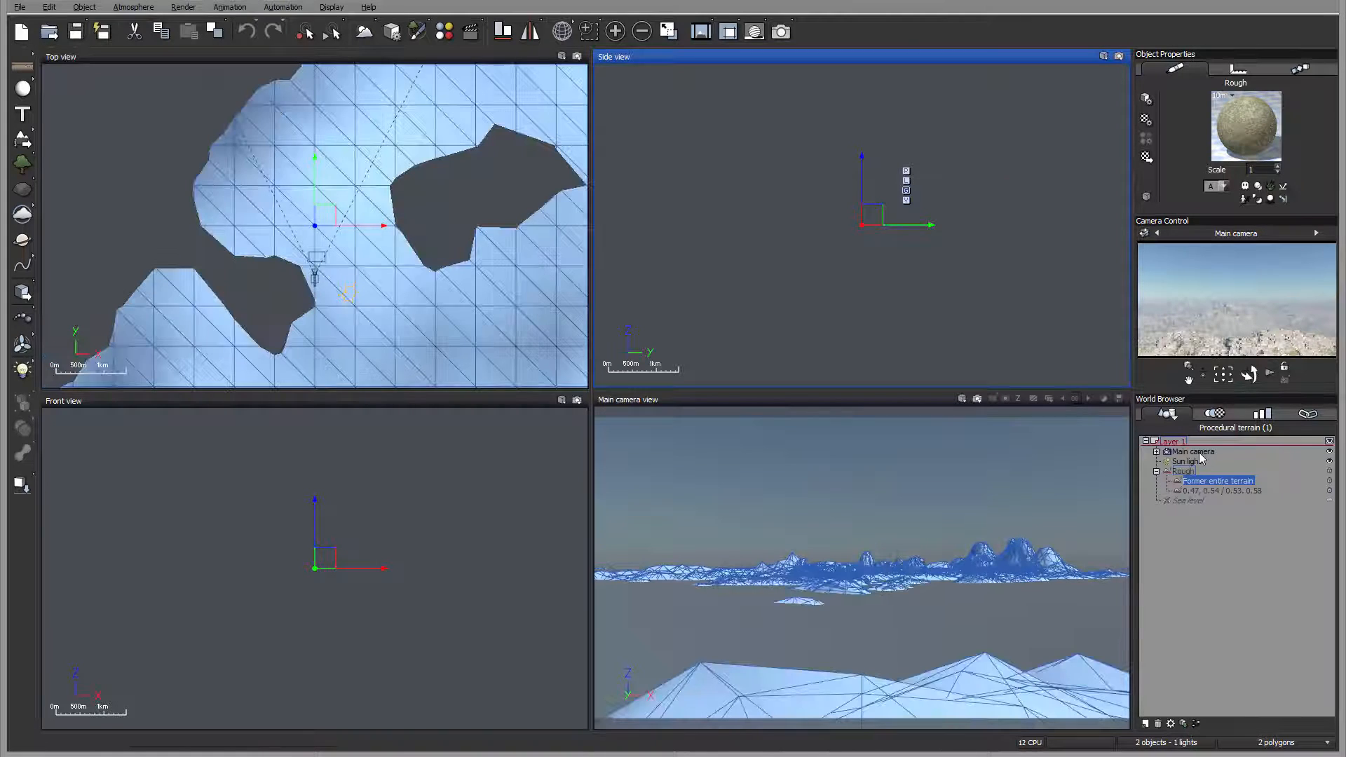
# Move the main camera across the terrain to a spot close to the painted mounds
pyautogui.click(1199, 452)
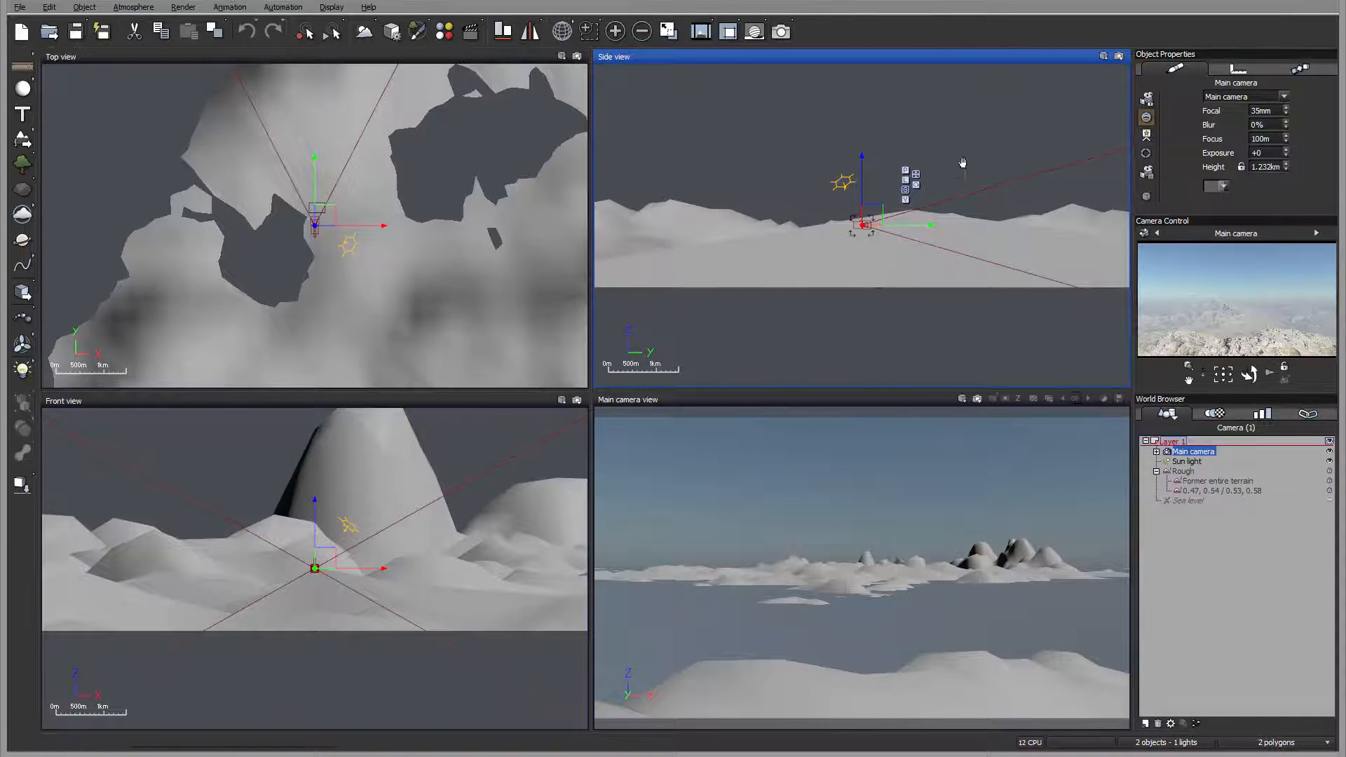
pyautogui.scroll(-5, 702, 259)
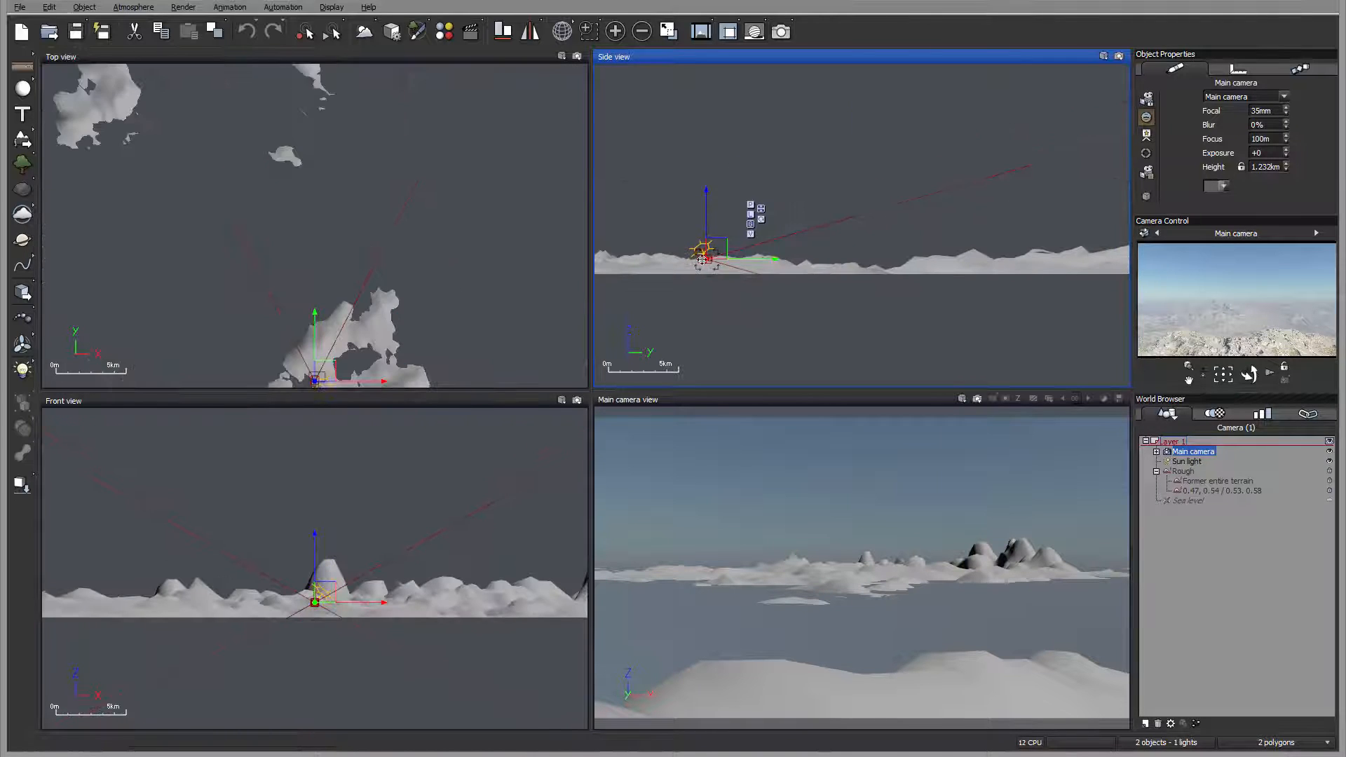
pyautogui.scroll(5, 409, 277)
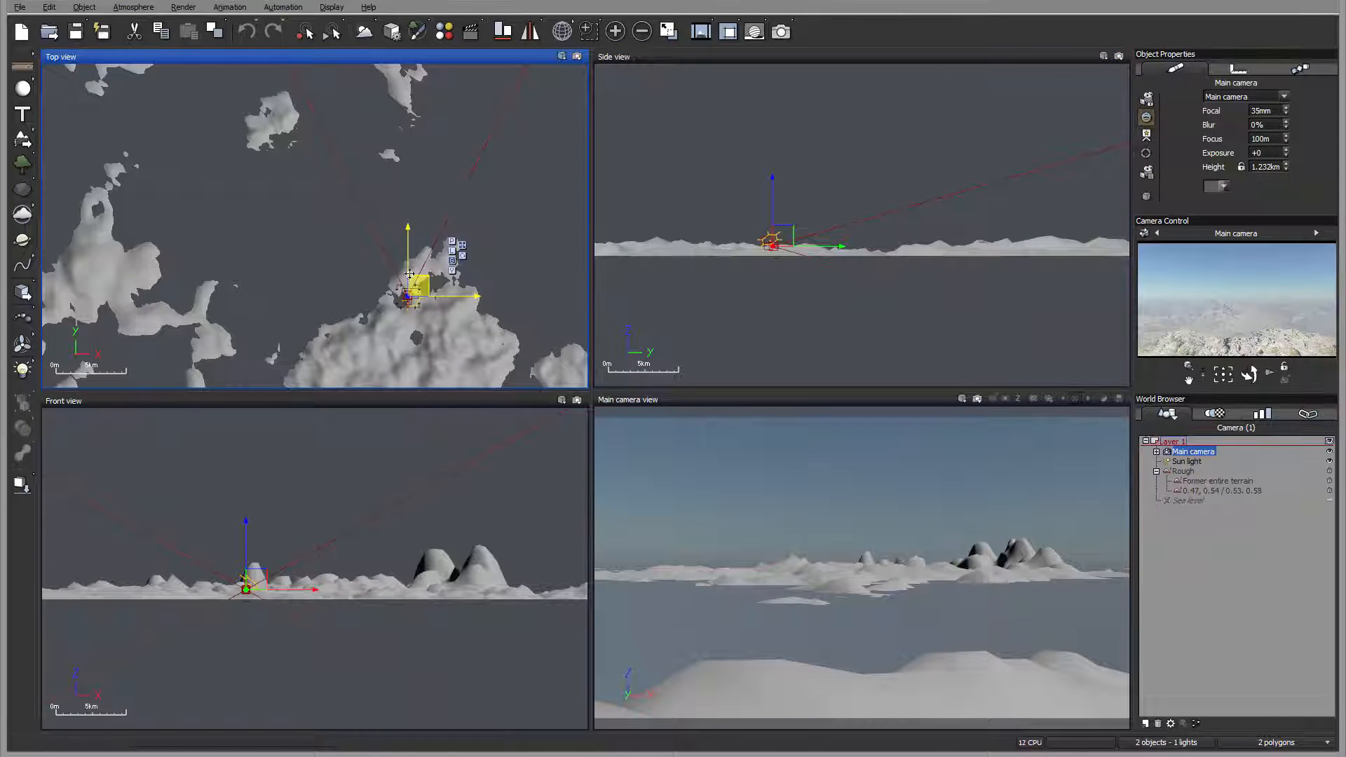
pyautogui.moveTo(409, 273); pyautogui.dragTo(410, 101)
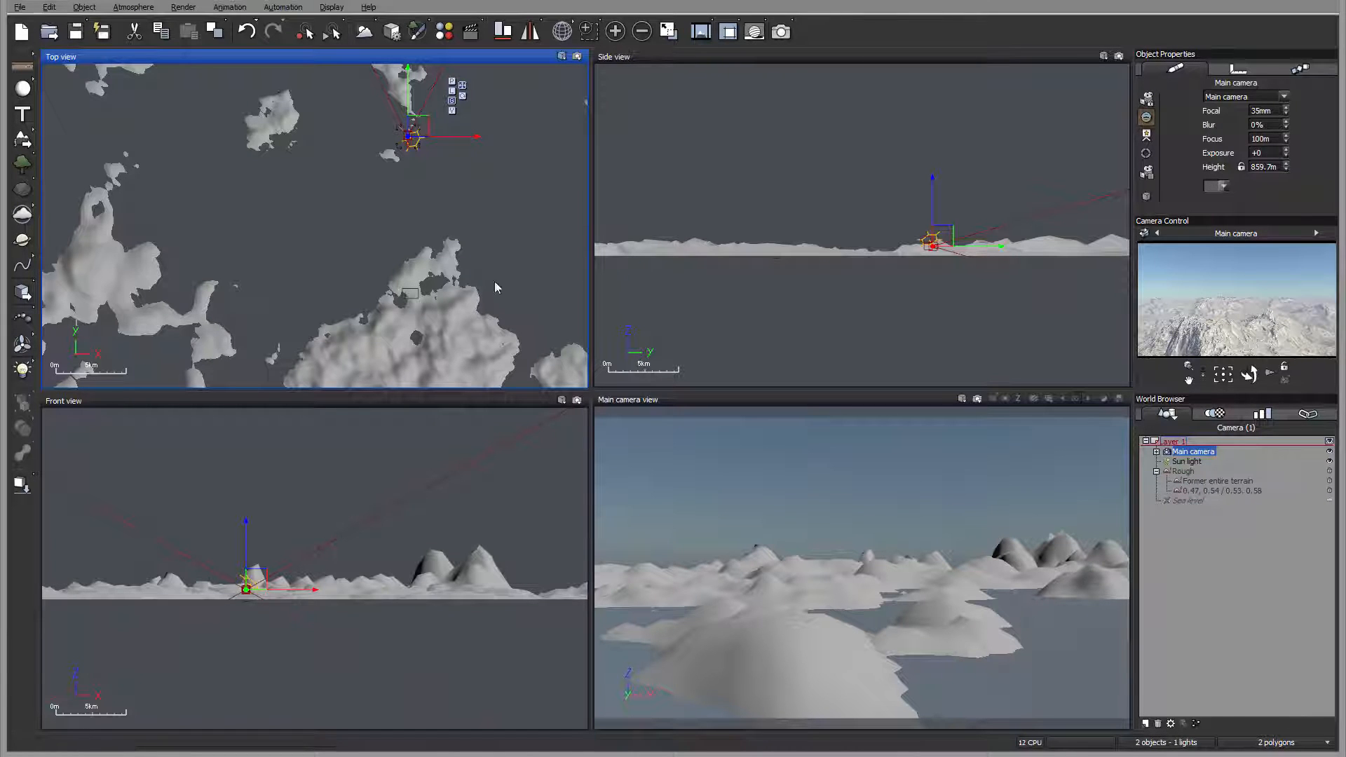
pyautogui.moveTo(420, 123); pyautogui.dragTo(479, 324, button='right')
pyautogui.moveTo(457, 187); pyautogui.dragTo(448, 271, button='right')
pyautogui.scroll(-2, 444, 246)
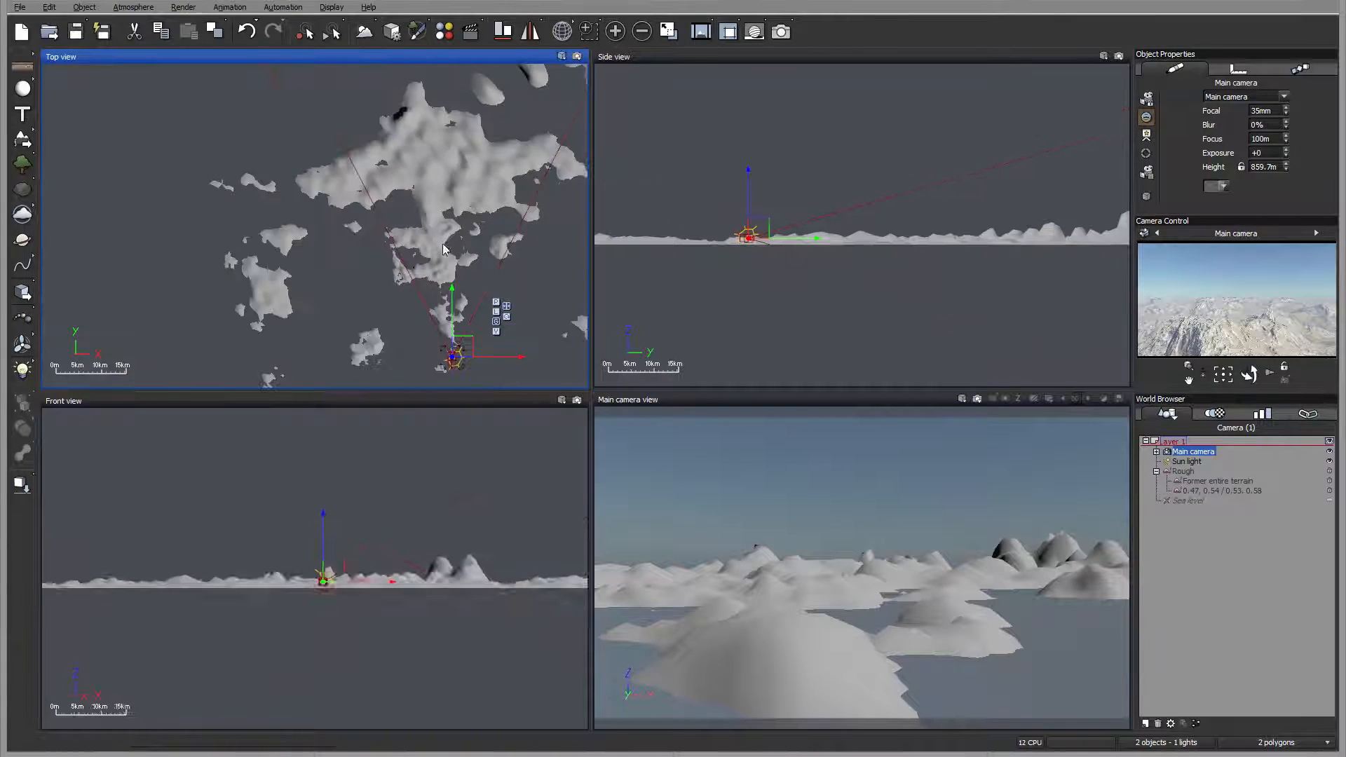
pyautogui.scroll(-2, 443, 247)
pyautogui.moveTo(453, 299); pyautogui.dragTo(516, 207)
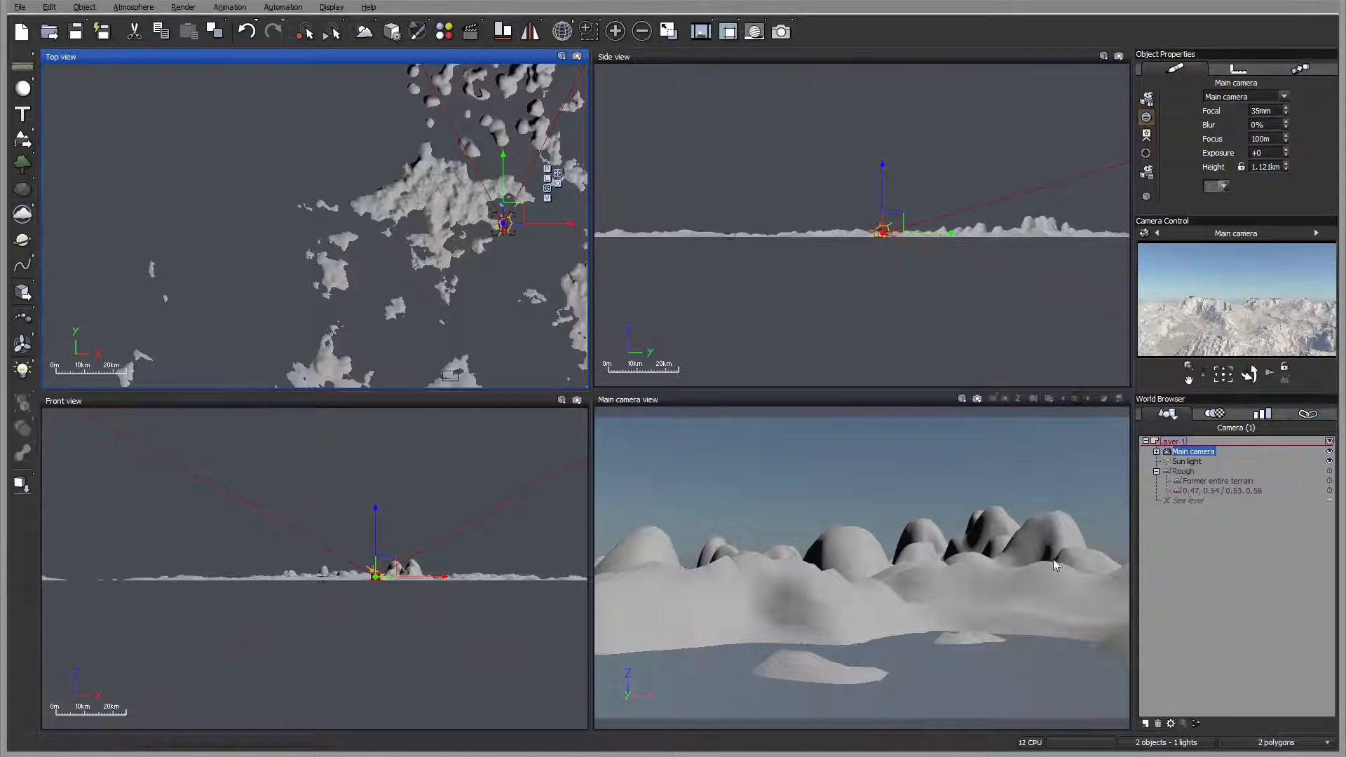
pyautogui.moveTo(507, 242); pyautogui.dragTo(484, 193)
# Raise the main camera to a height of about 10.2 km and angle it down at the painted mounds
pyautogui.moveTo(938, 223); pyautogui.dragTo(917, 179)
pyautogui.moveTo(1249, 374); pyautogui.dragTo(1249, 410)
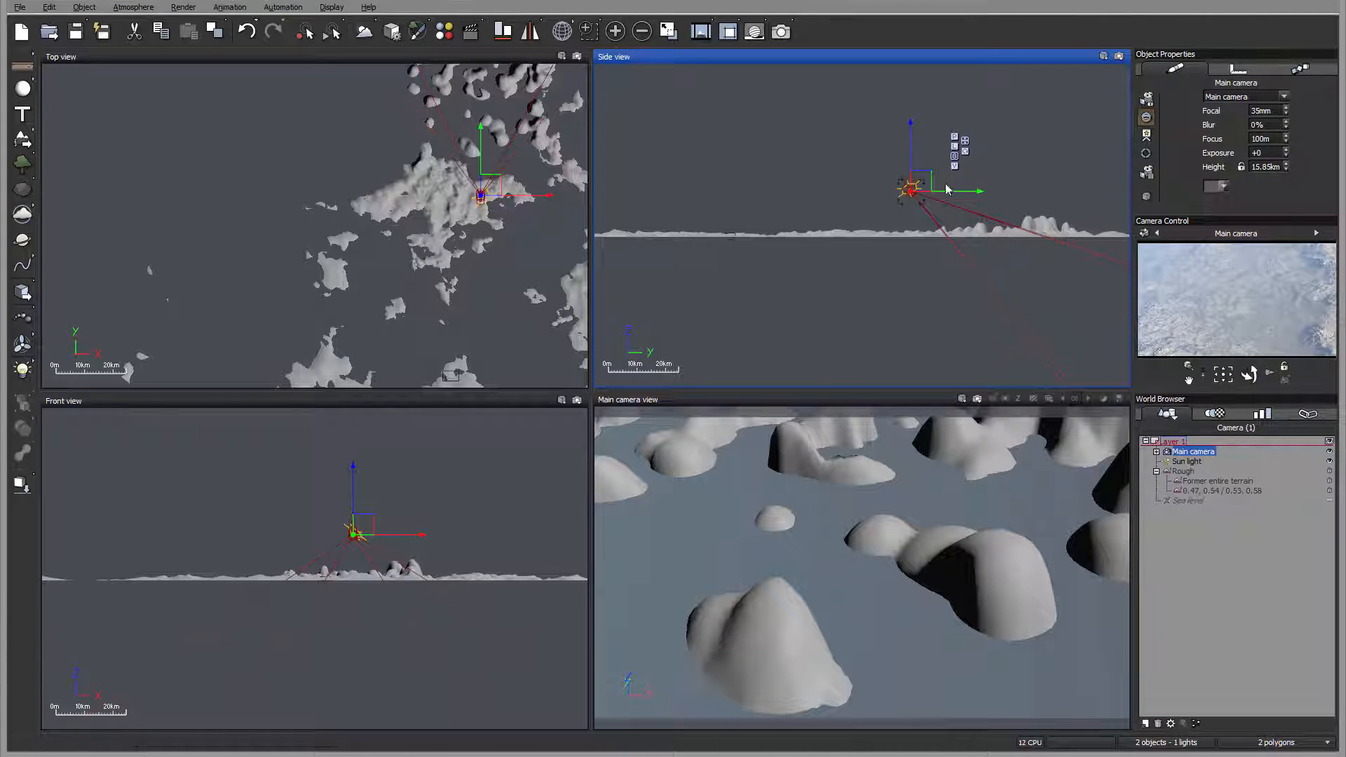
pyautogui.moveTo(911, 180)
pyautogui.mouseDown()
pyautogui.moveTo(936, 192)
pyautogui.moveTo(926, 203)
pyautogui.mouseUp()
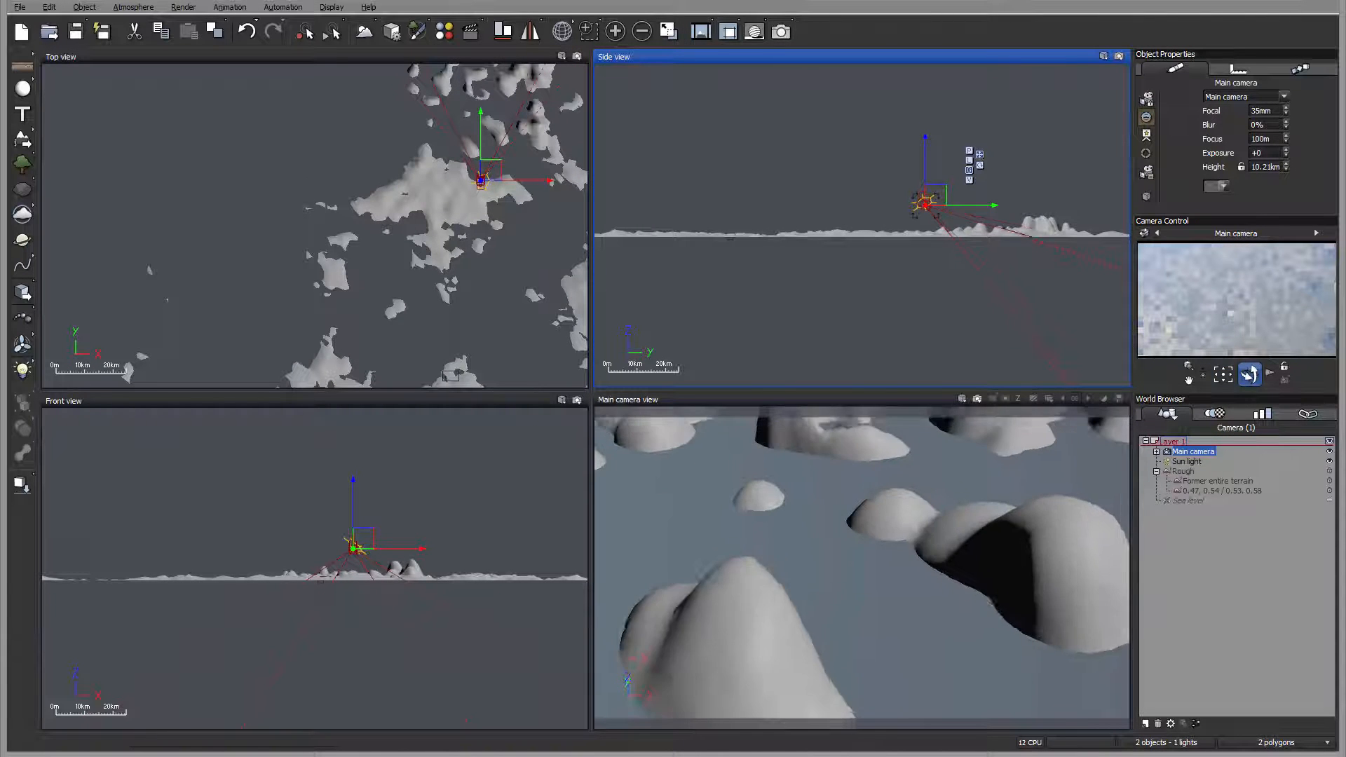
pyautogui.moveTo(1250, 374); pyautogui.dragTo(1250, 358)
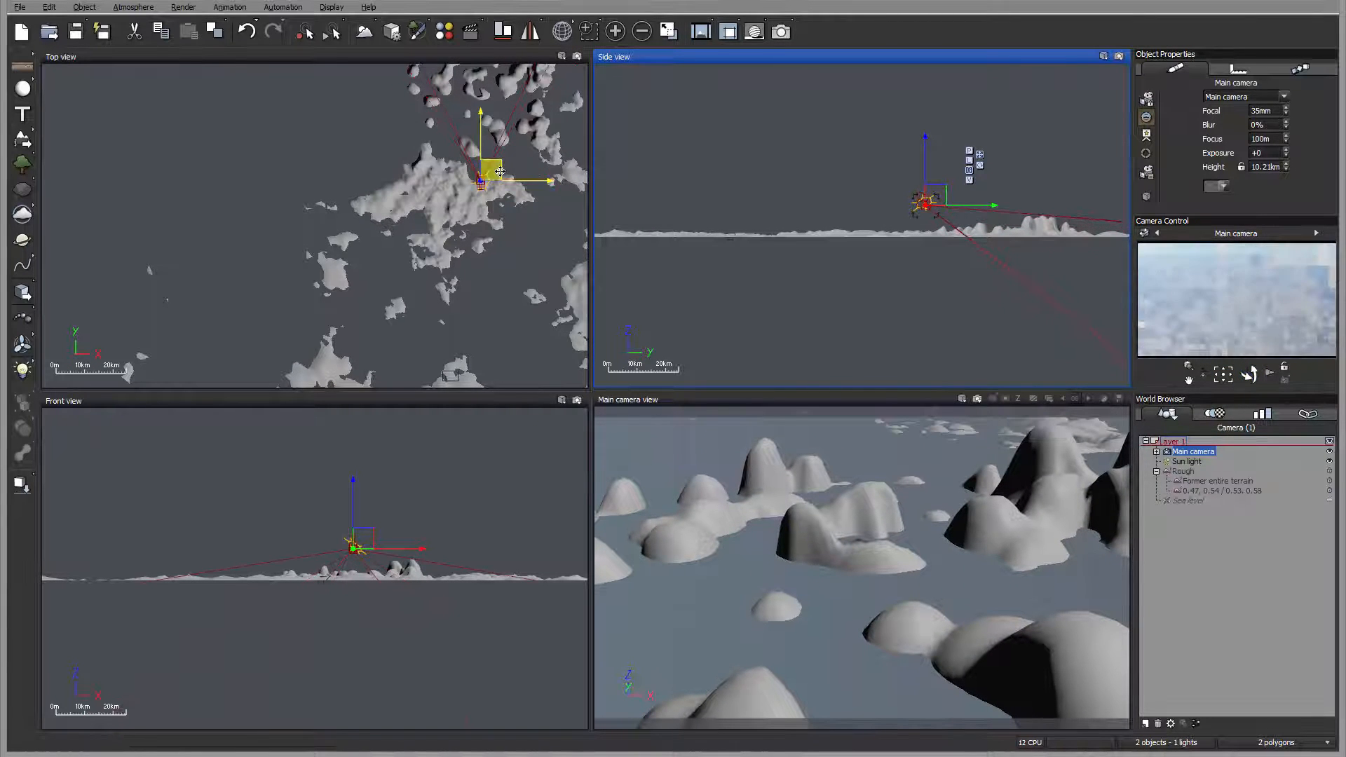
# Move the main camera back from the mounds and tilt it up to bring the horizon into view
pyautogui.moveTo(497, 173); pyautogui.dragTo(507, 223)
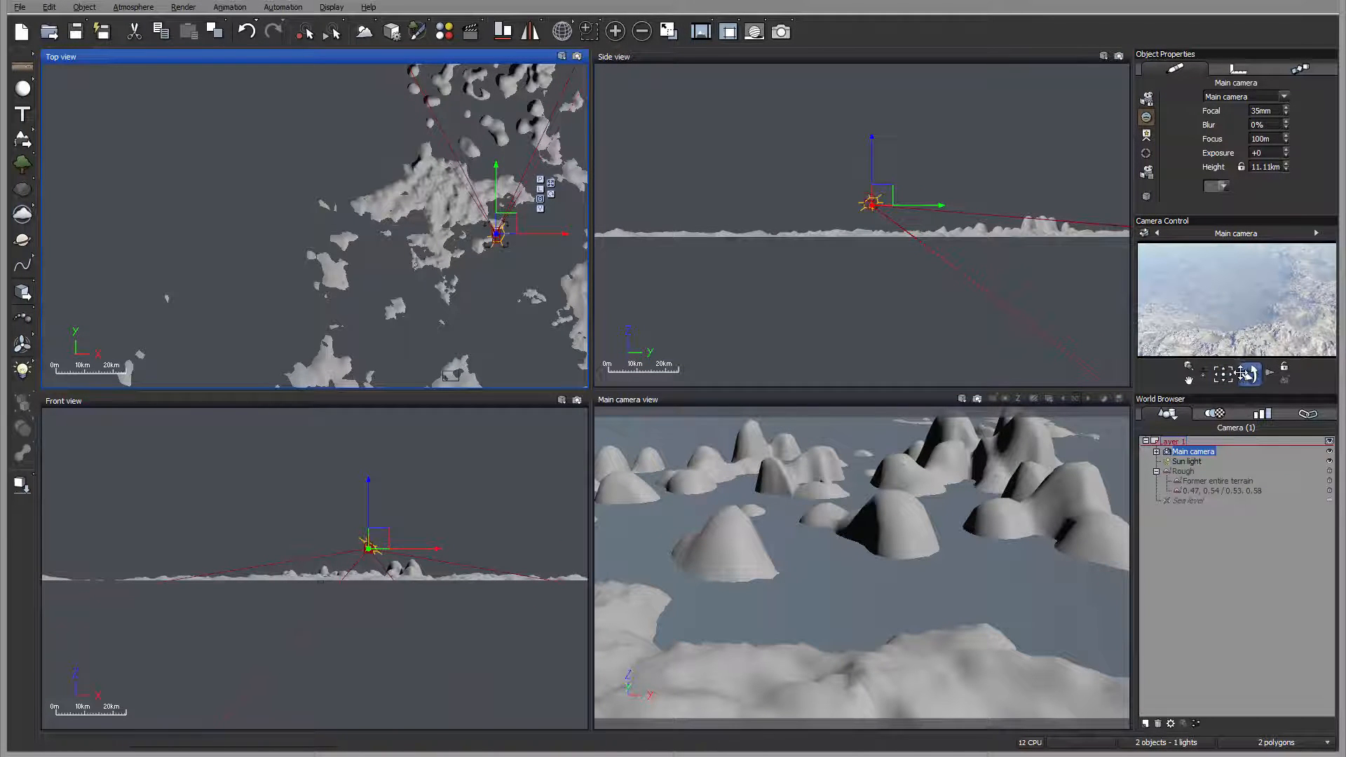
pyautogui.moveTo(1249, 374); pyautogui.dragTo(1247, 324)
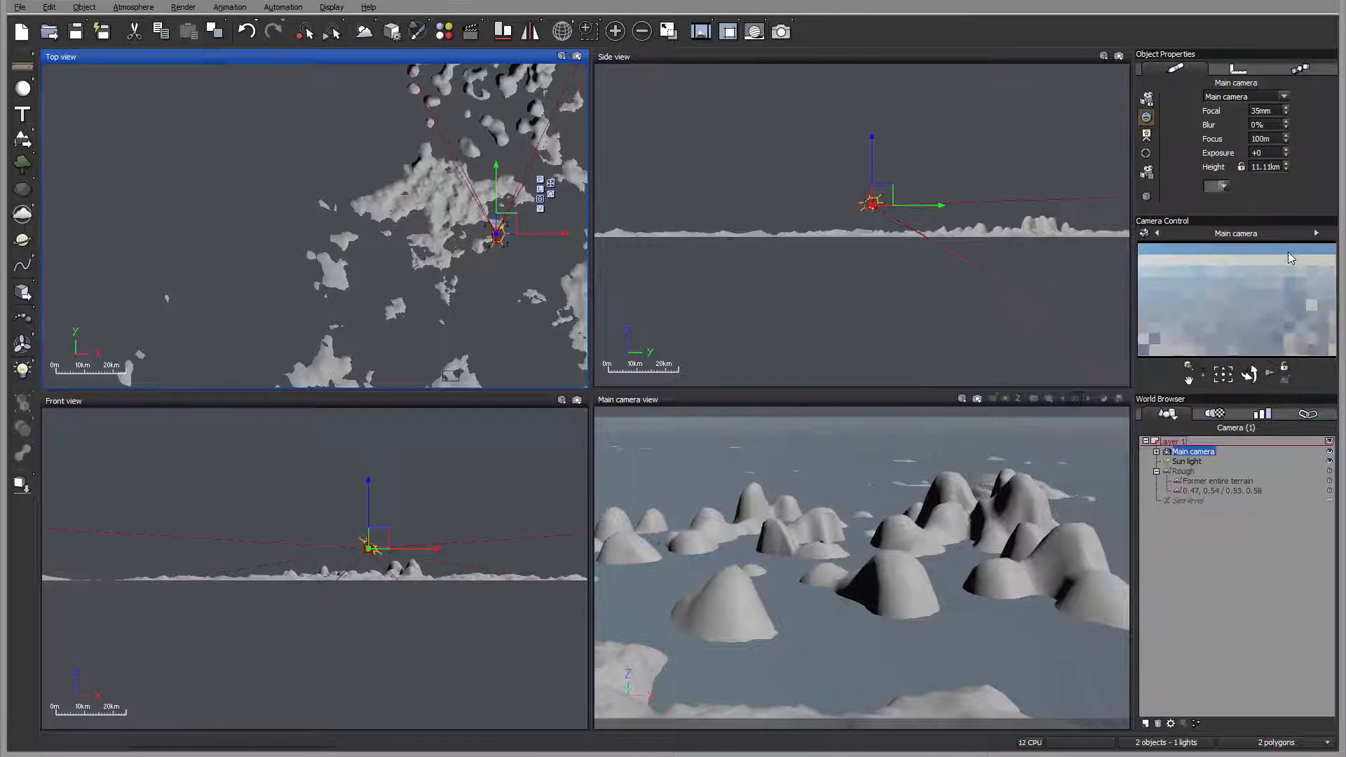
pyautogui.rightClick(1287, 286)
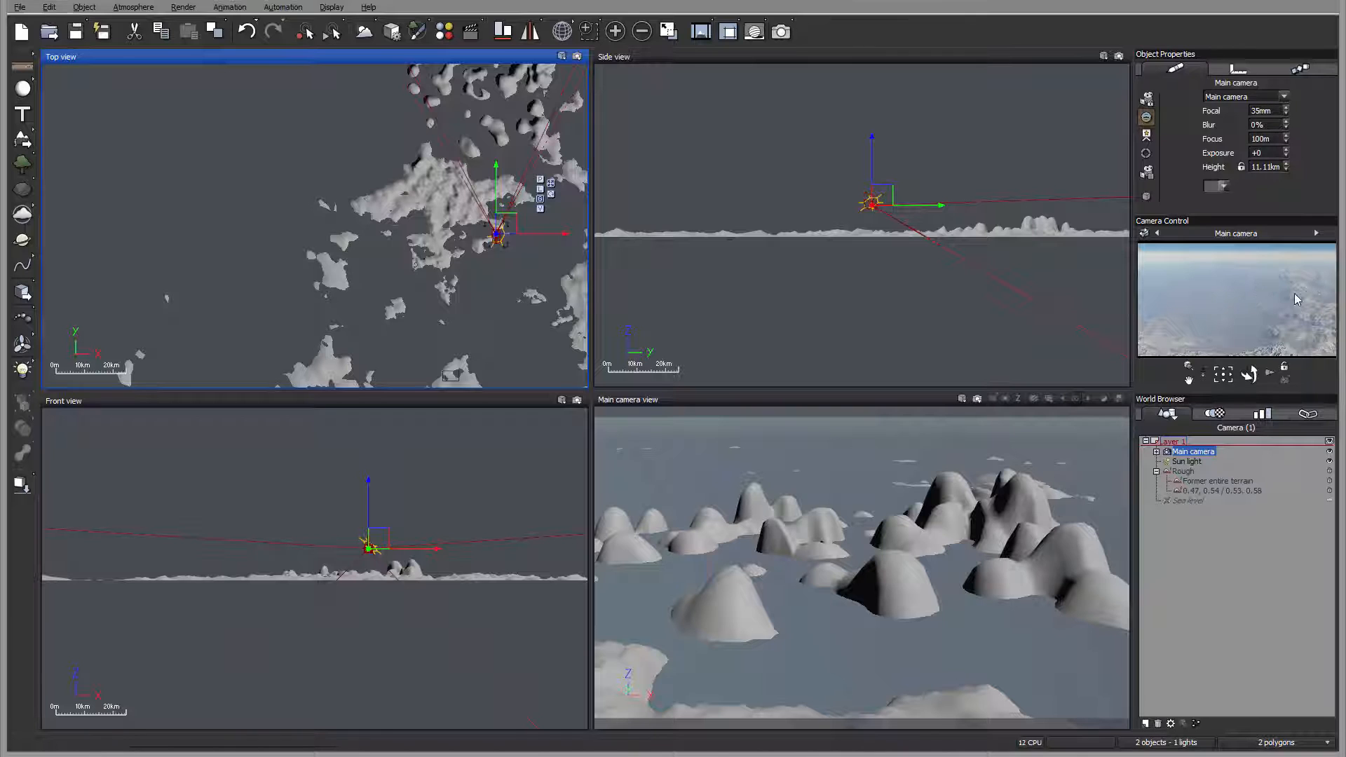
# Select the Rough terrain and examine how its painted zone lies within the surrounding terrain in the top view
pyautogui.moveTo(524, 228); pyautogui.dragTo(460, 322, button='right')
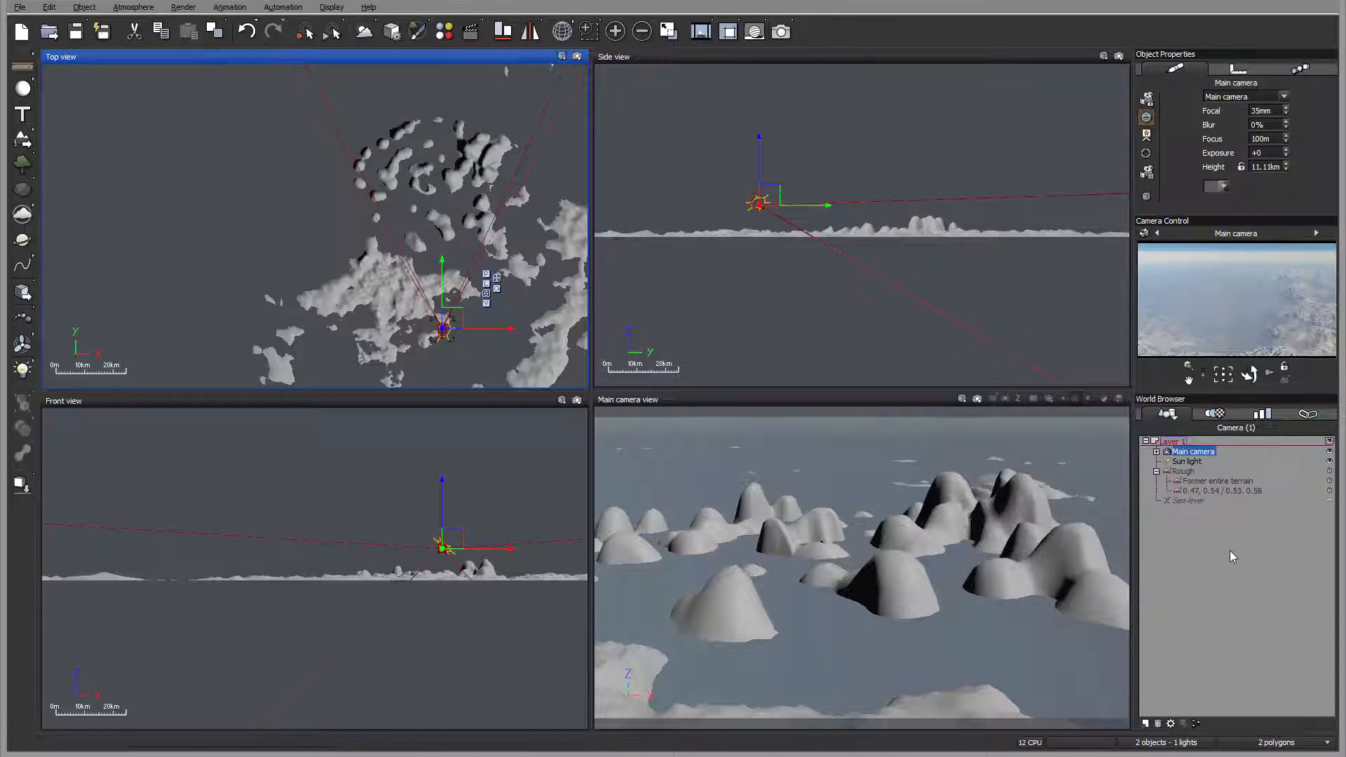
pyautogui.click(1185, 472)
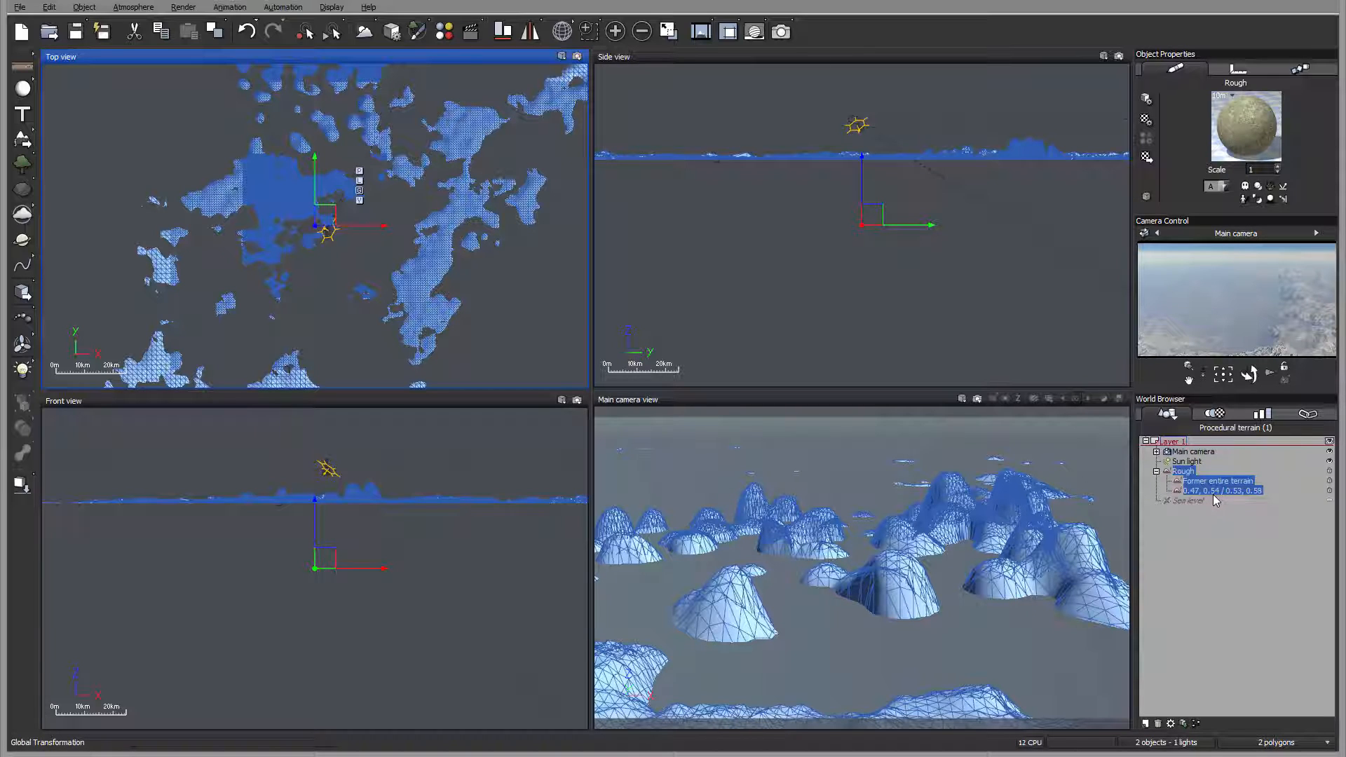
pyautogui.moveTo(367, 198); pyautogui.dragTo(442, 232, button='right')
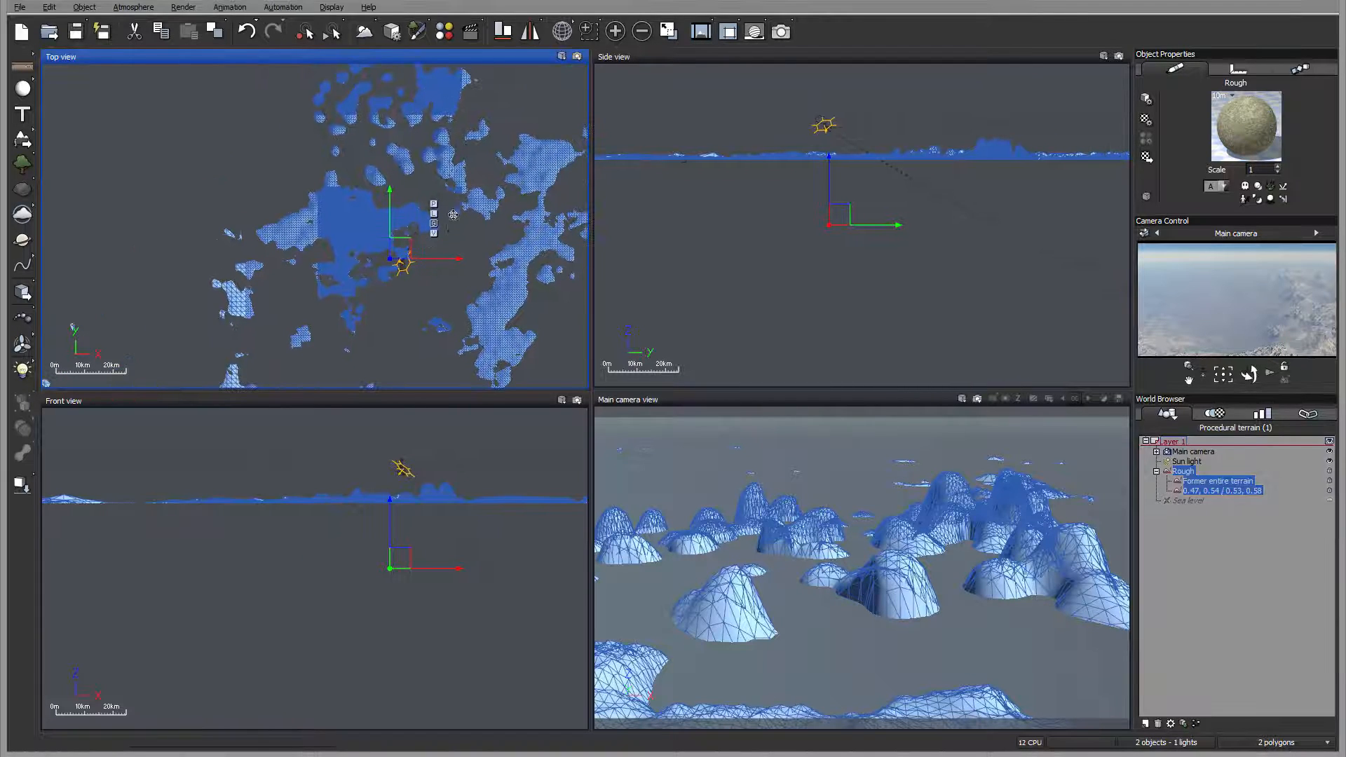
# Turn the scene into a sphere with planetary terrains enabled and a scene radius of 10 km
pyautogui.scroll(-5, 453, 215)
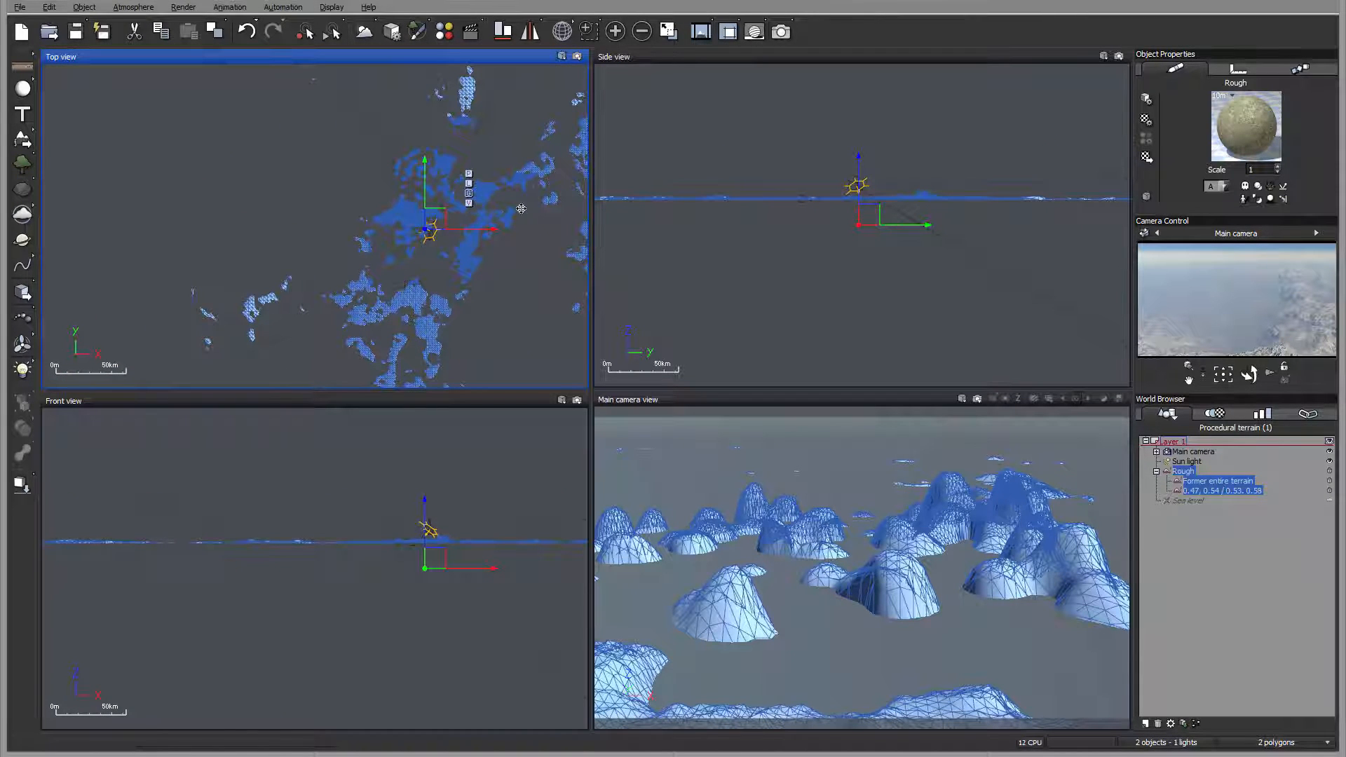
pyautogui.click(21, 7)
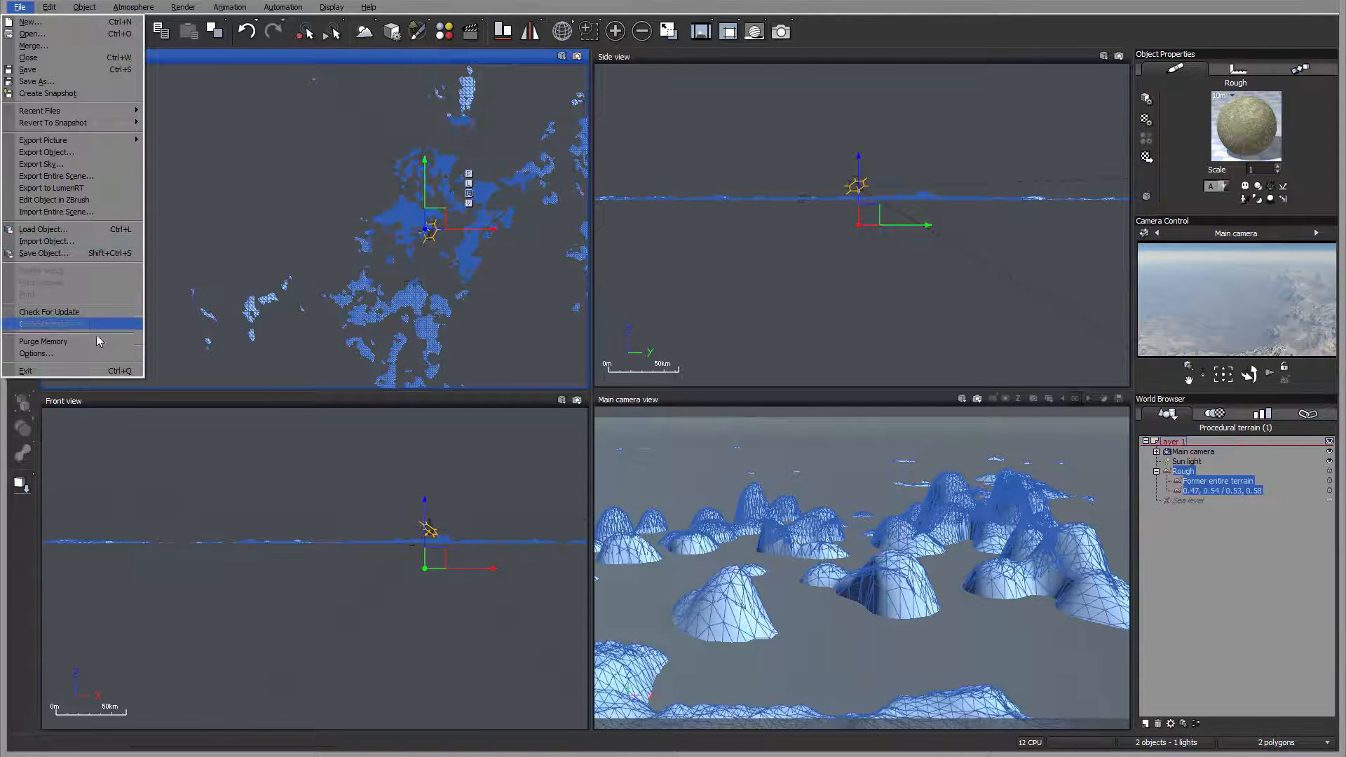
pyautogui.click(39, 353)
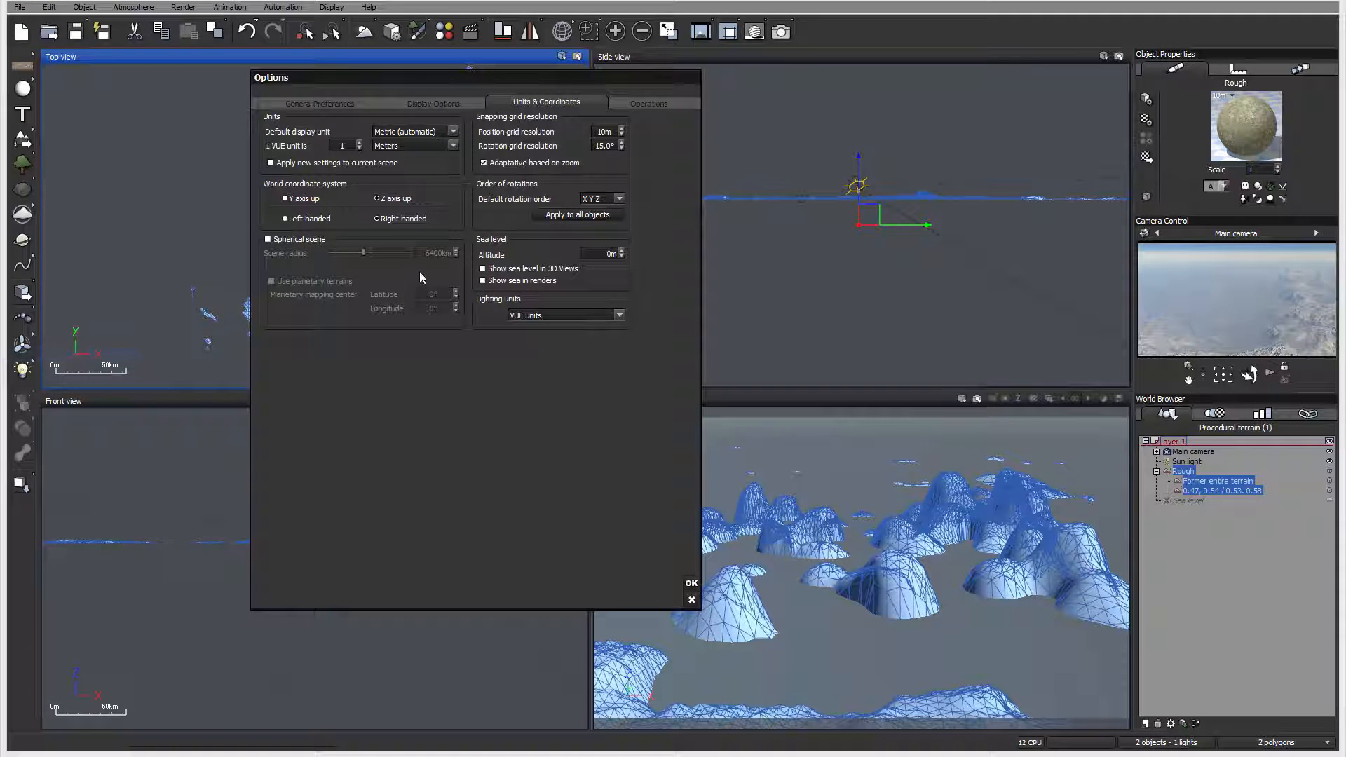
pyautogui.click(300, 239)
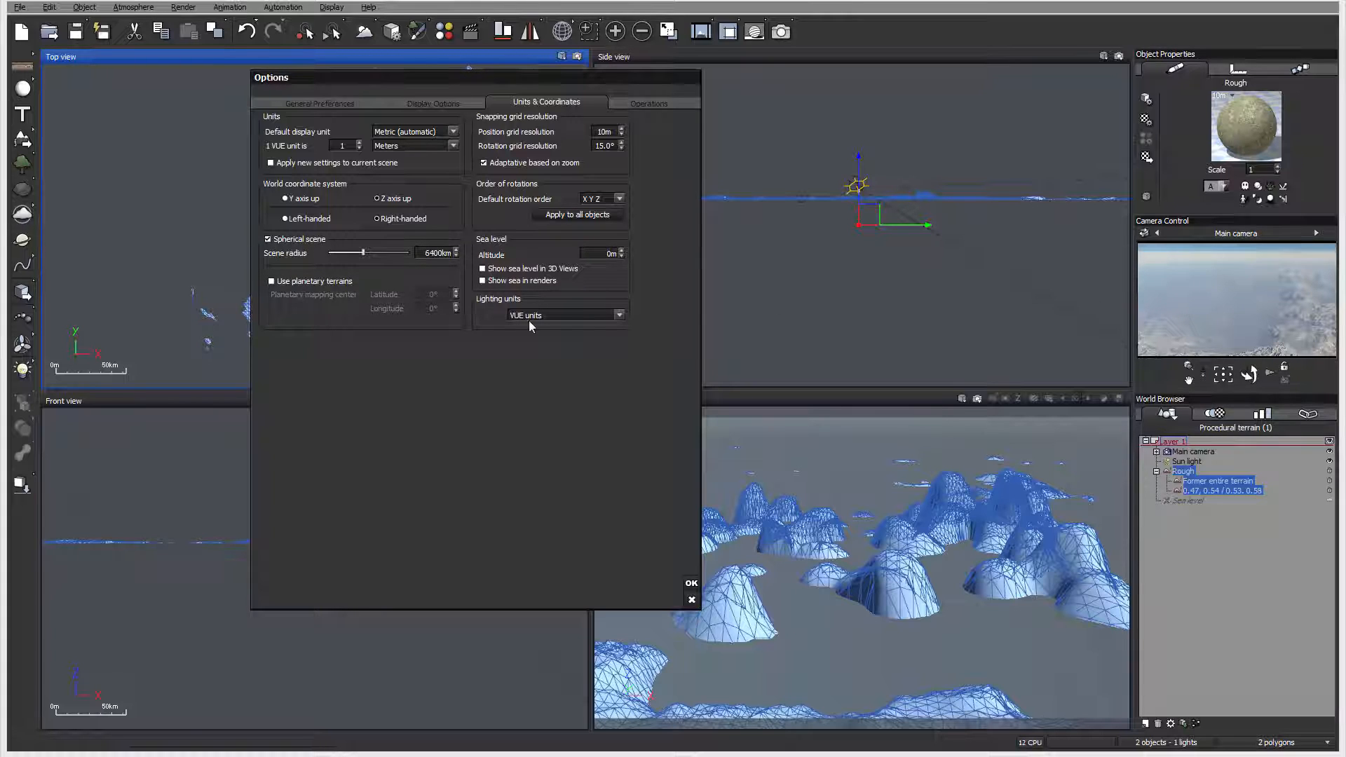
pyautogui.click(354, 283)
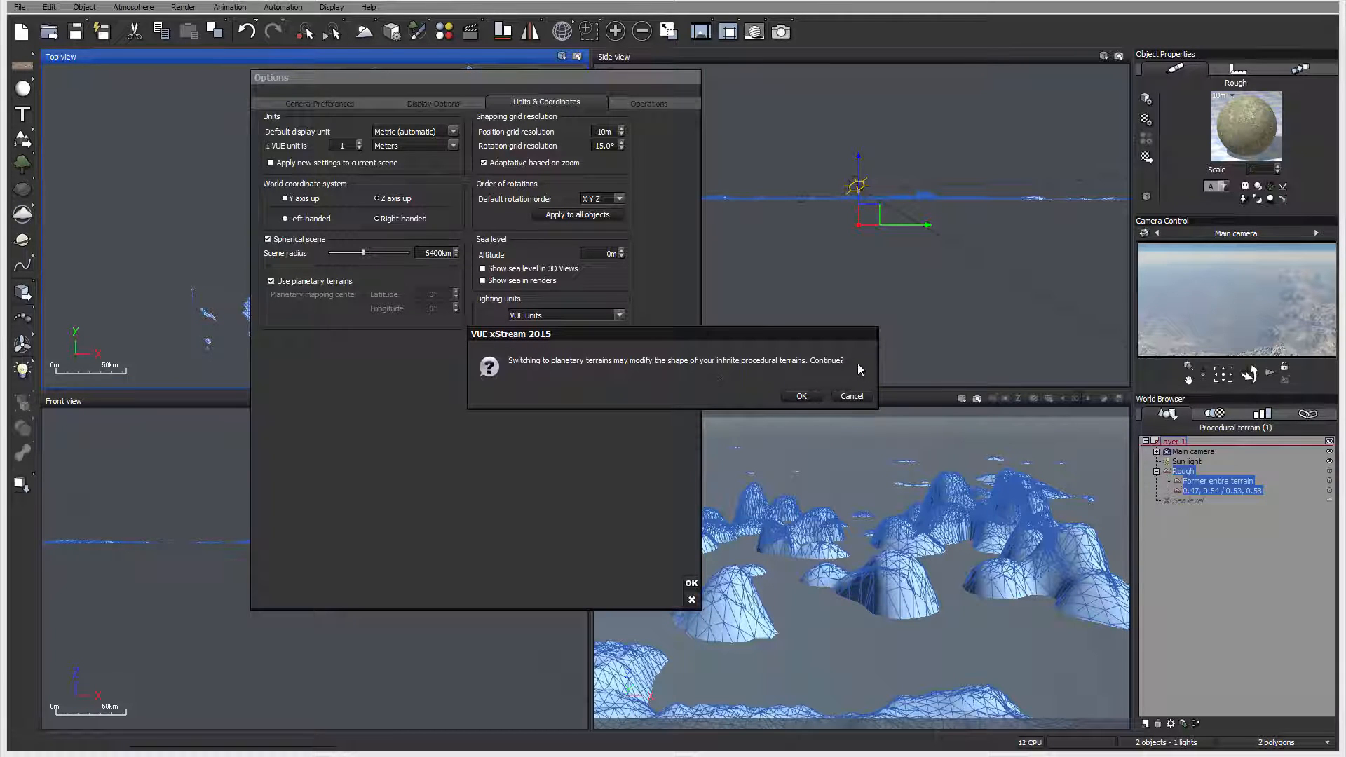
pyautogui.click(801, 397)
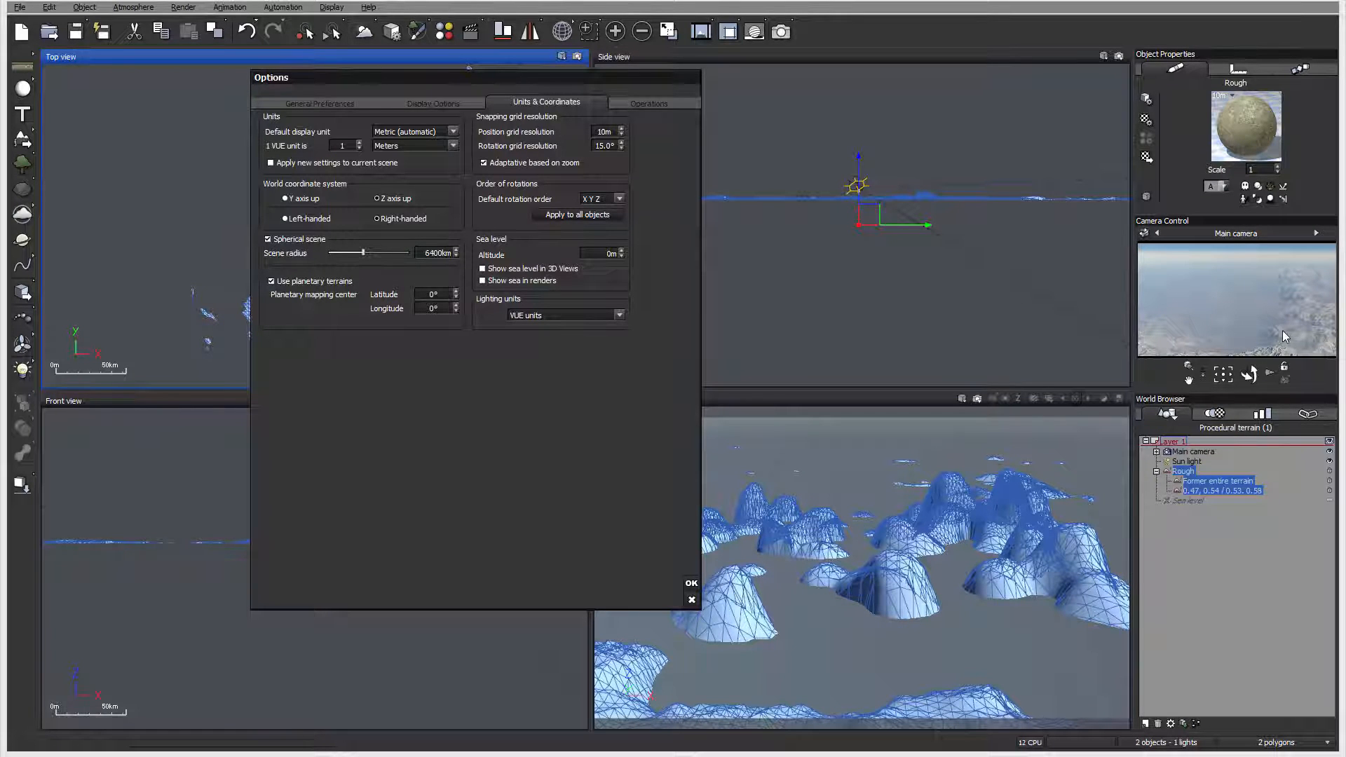
pyautogui.doubleClick(444, 253)
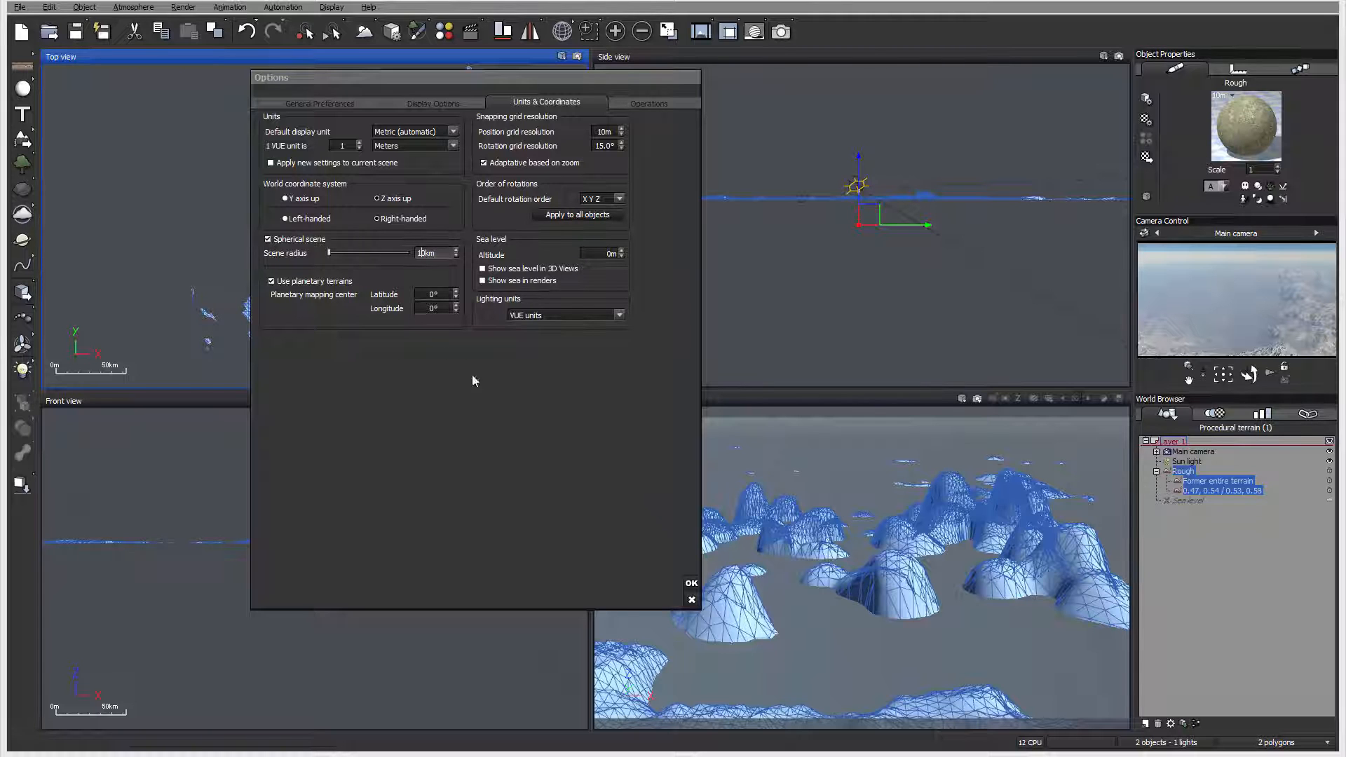
pyautogui.click(692, 583)
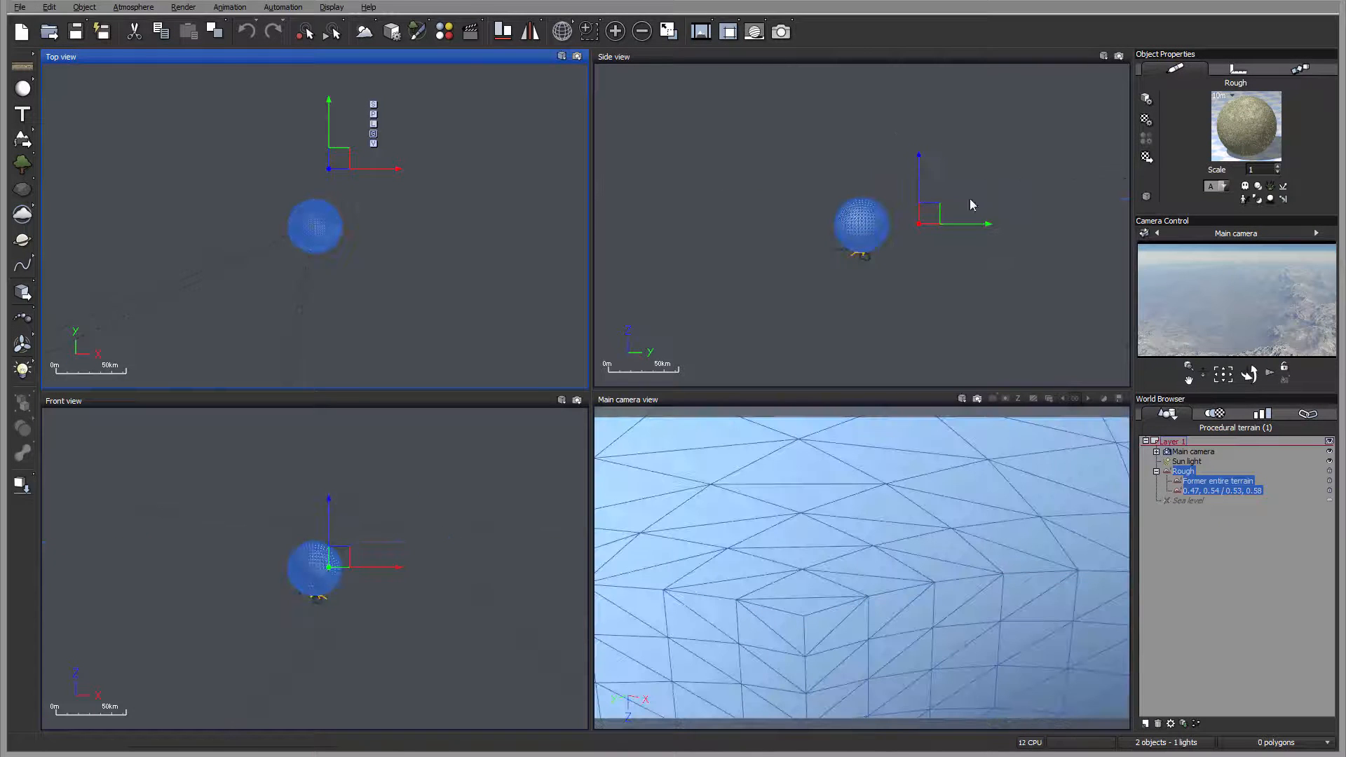
# Move the main camera out of the small planet to a height of about 15 km and aim it at the surface
pyautogui.moveTo(829, 235); pyautogui.dragTo(840, 196, button='right')
pyautogui.scroll(10, 839, 196)
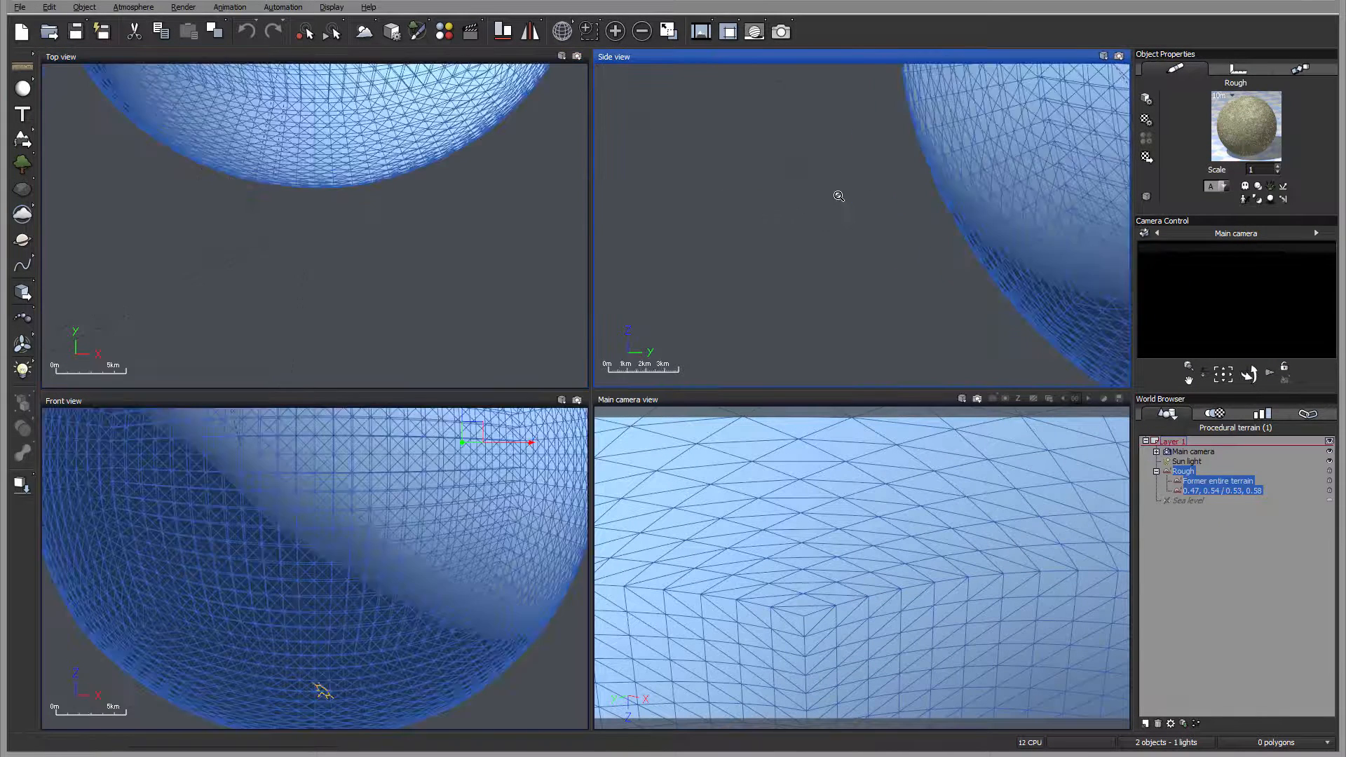
pyautogui.scroll(-10, 906, 201)
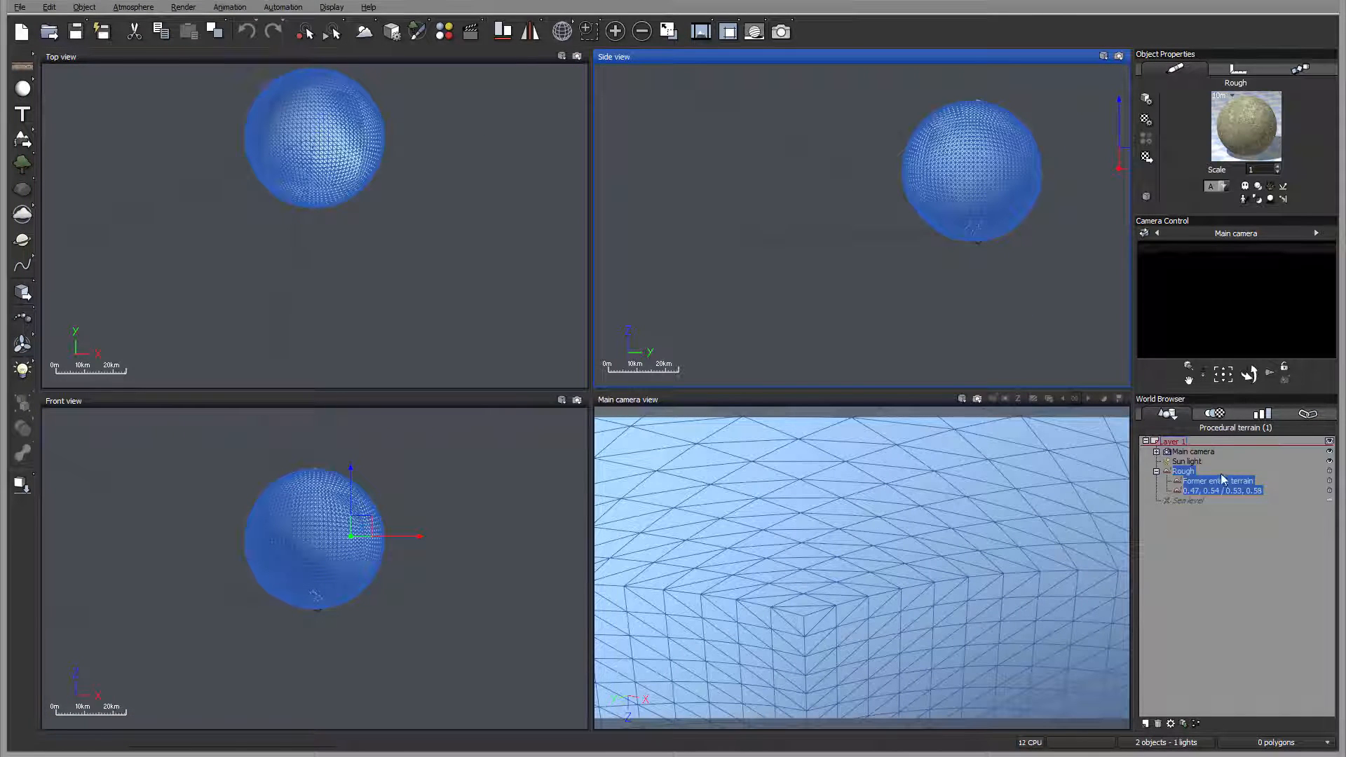
pyautogui.click(1202, 453)
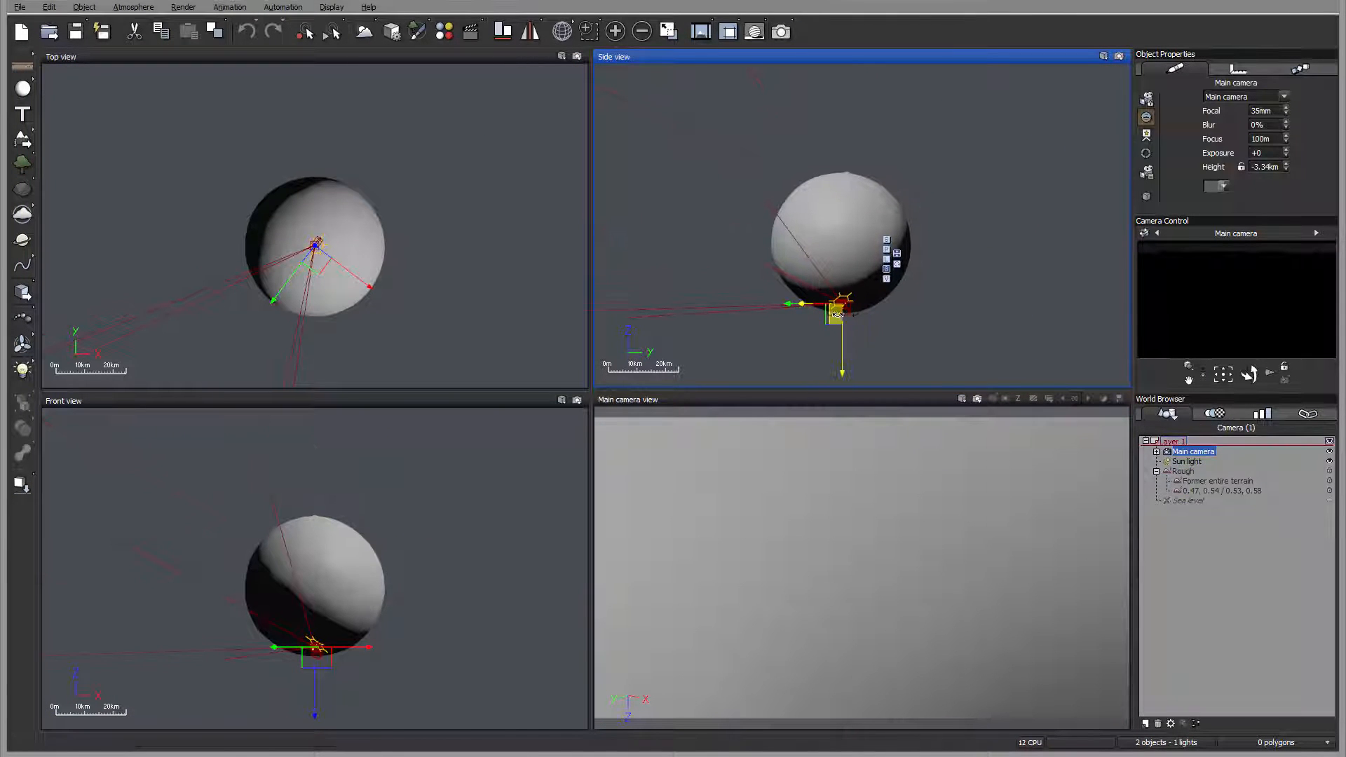
pyautogui.moveTo(837, 315); pyautogui.dragTo(840, 249)
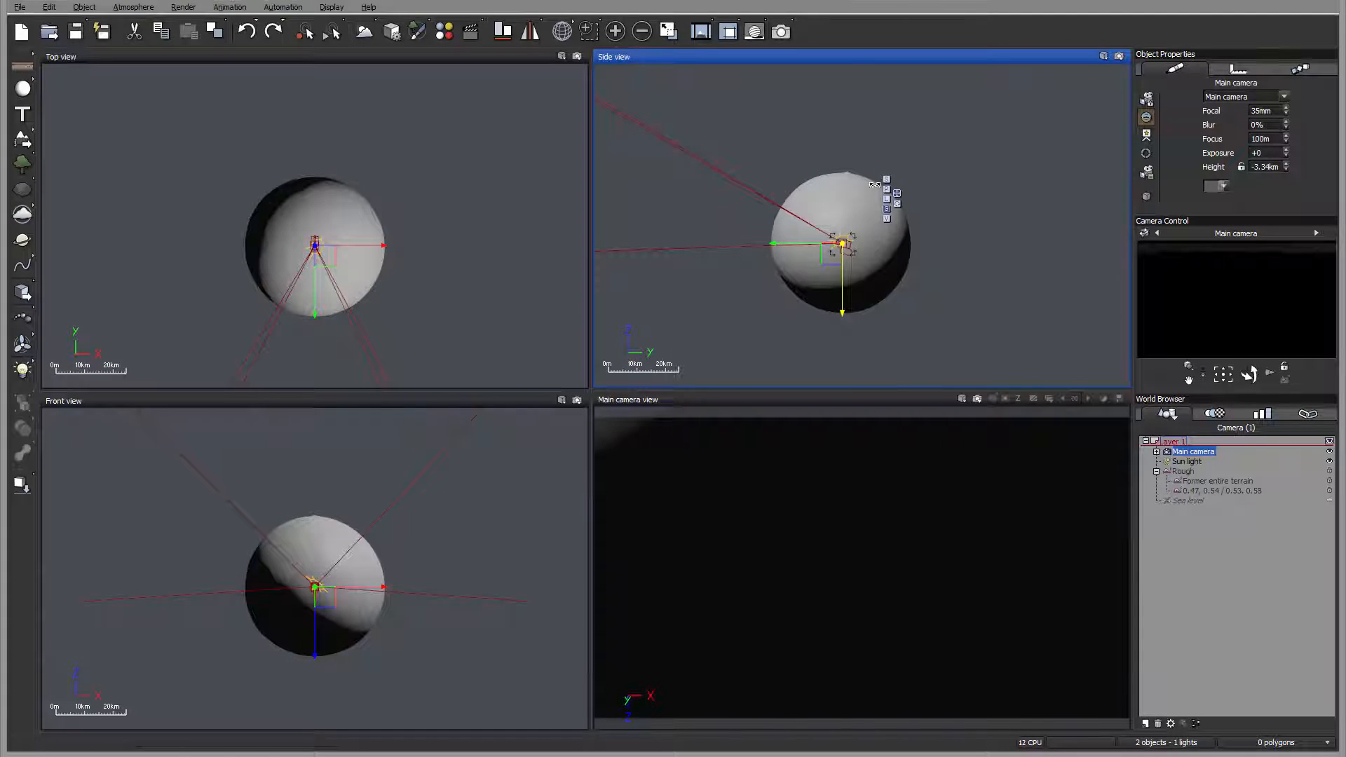
pyautogui.moveTo(875, 185); pyautogui.dragTo(874, 186)
pyautogui.moveTo(831, 254); pyautogui.dragTo(920, 188)
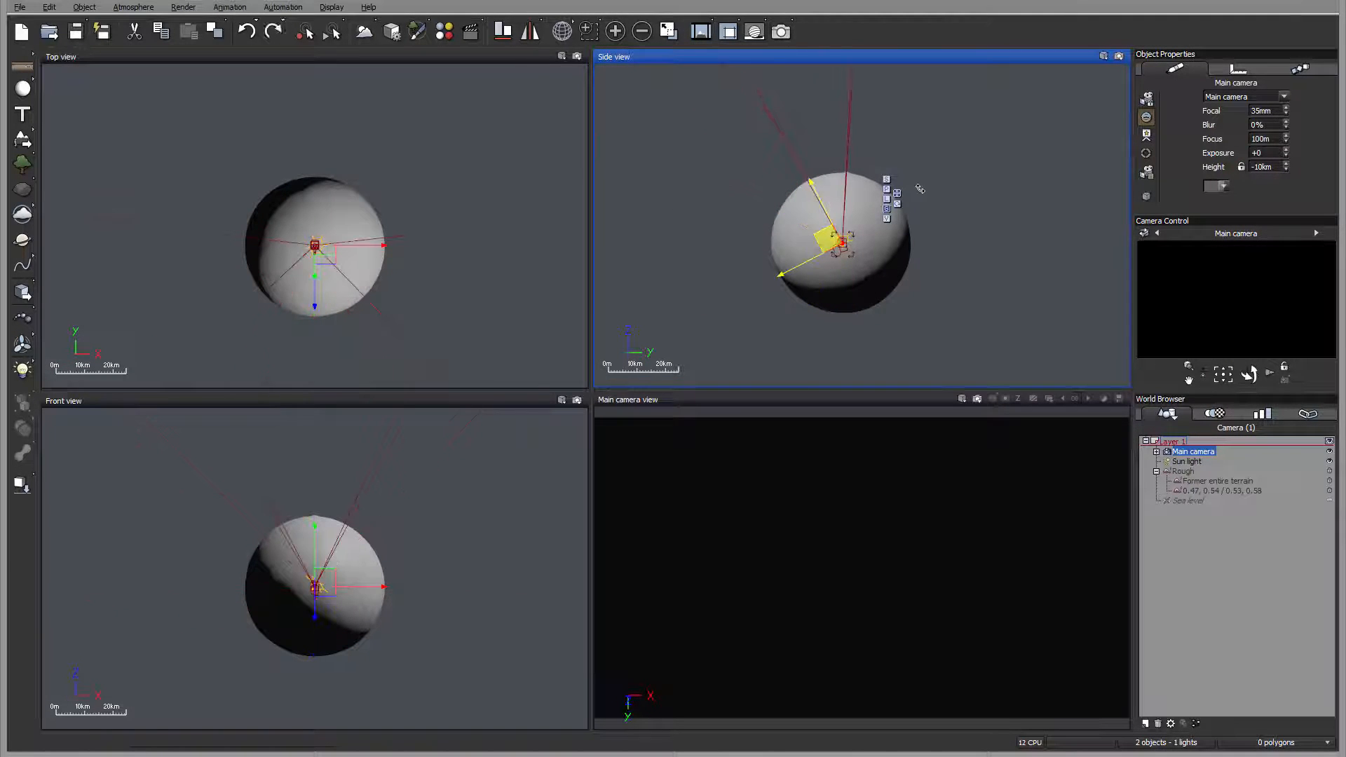
pyautogui.click(319, 554)
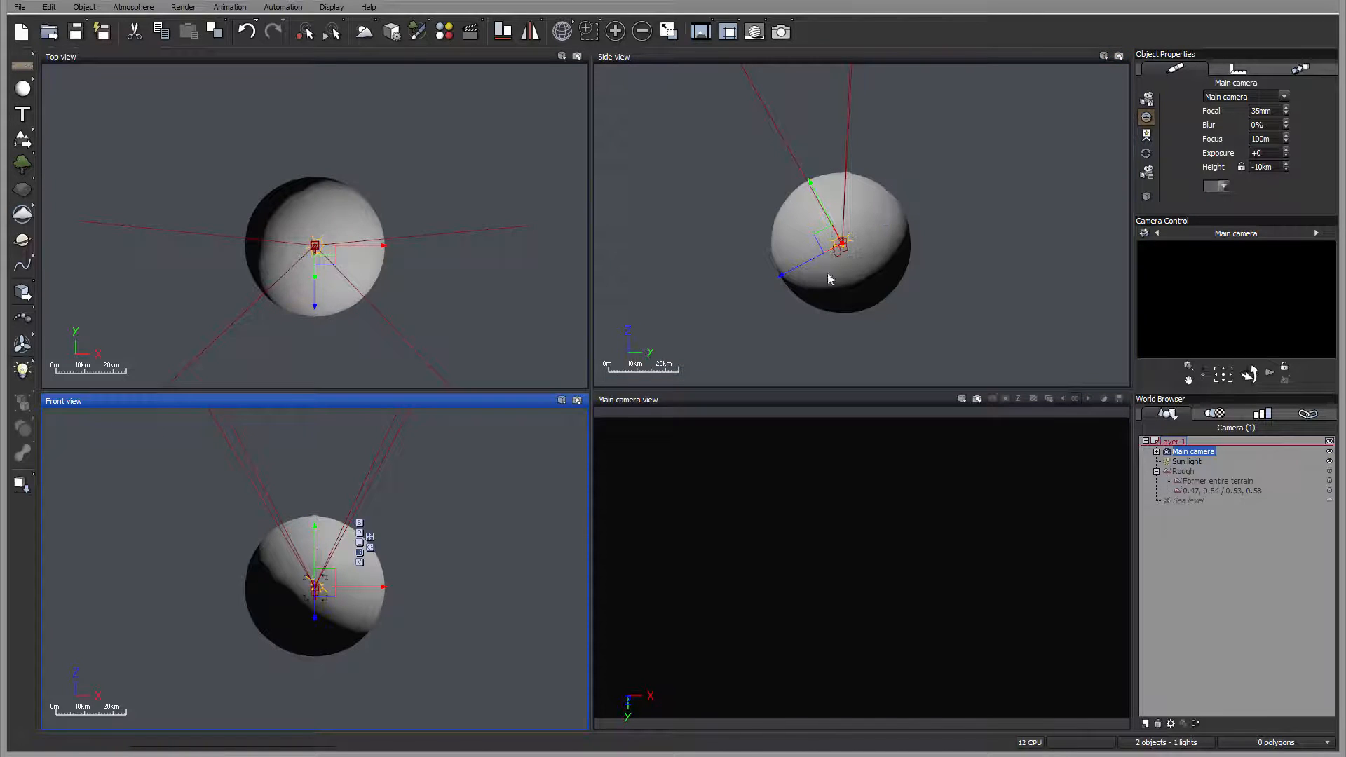
pyautogui.moveTo(823, 204); pyautogui.dragTo(1014, 129)
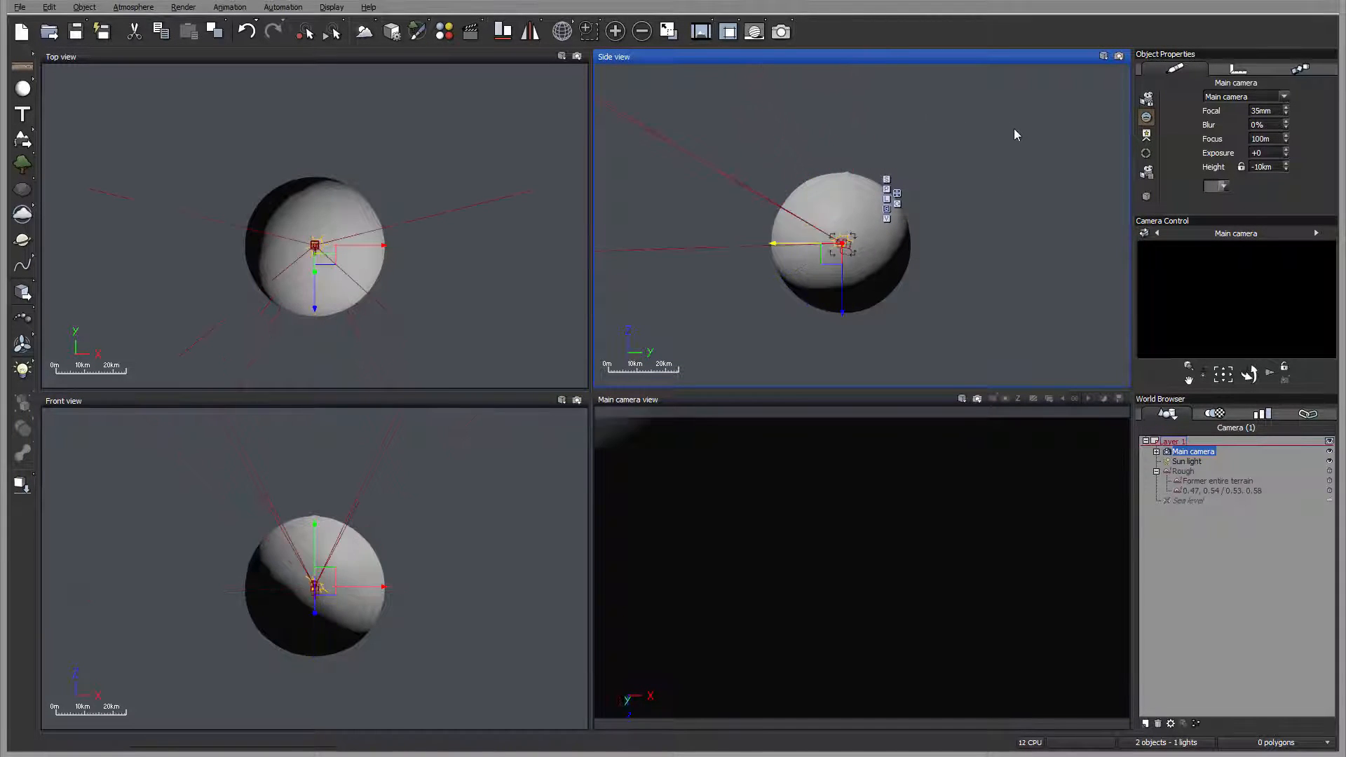
pyautogui.moveTo(831, 247); pyautogui.dragTo(737, 270)
pyautogui.moveTo(321, 256); pyautogui.dragTo(327, 262)
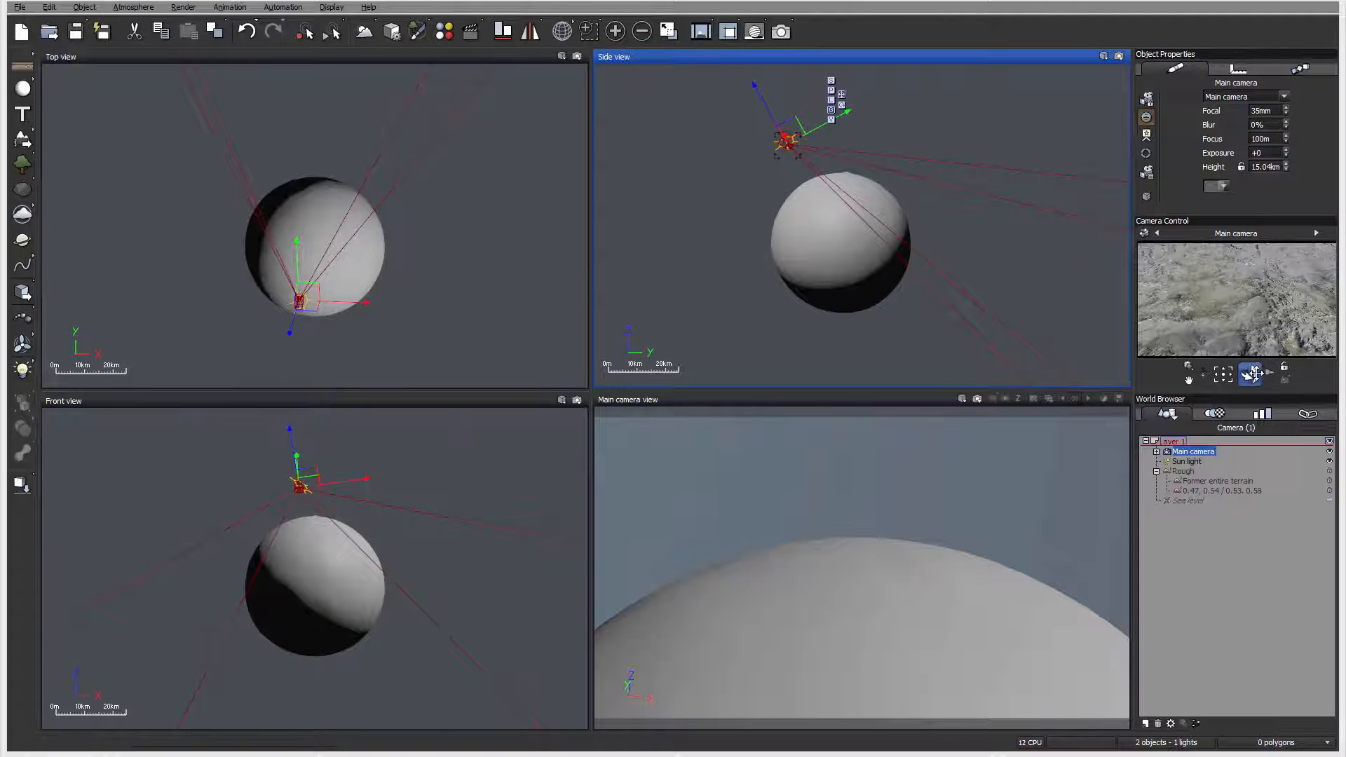
pyautogui.moveTo(1254, 374)
pyautogui.mouseDown()
pyautogui.moveTo(1254, 326)
pyautogui.moveTo(1253, 380)
pyautogui.mouseUp()
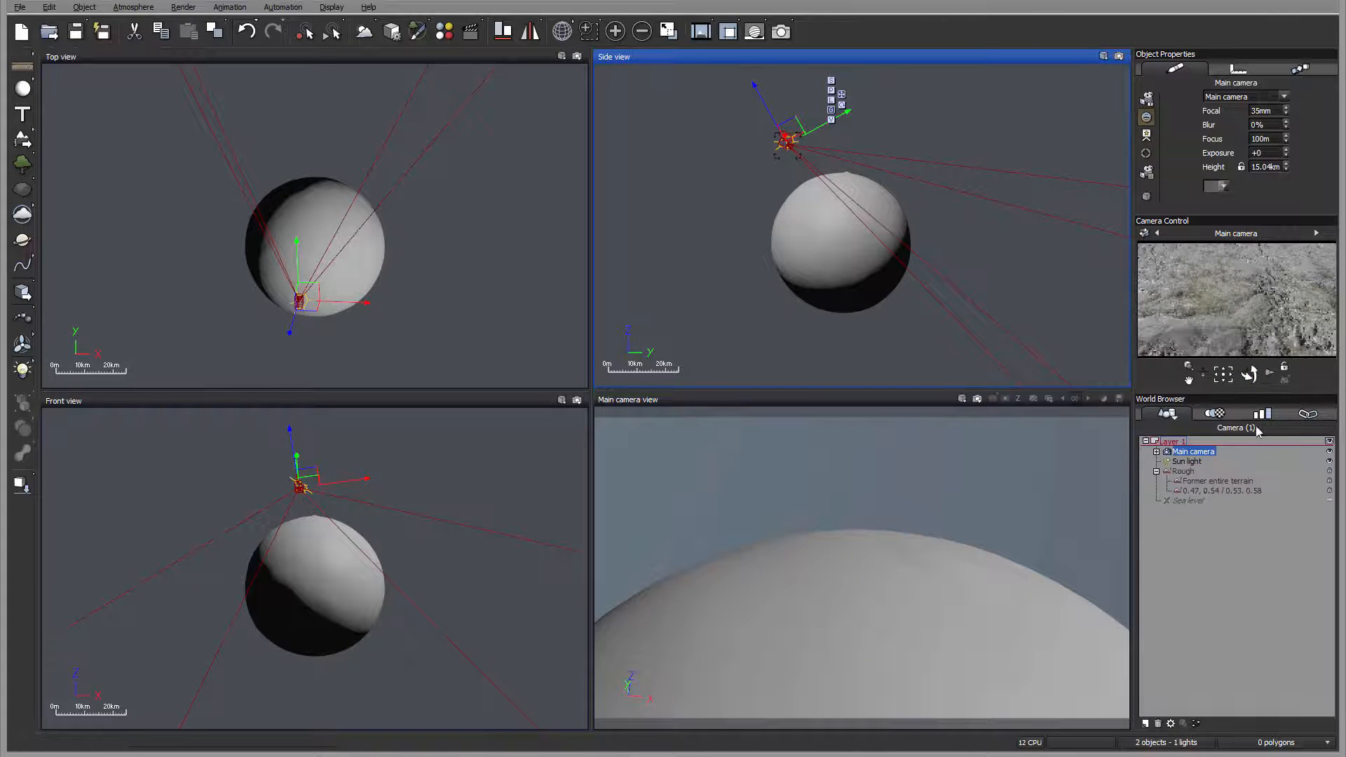
# Tilt the main camera up to the planet's horizon and reposition it at a height of about 11.5 km
pyautogui.moveTo(787, 140)
pyautogui.mouseDown()
pyautogui.moveTo(817, 132)
pyautogui.moveTo(799, 141)
pyautogui.mouseUp()
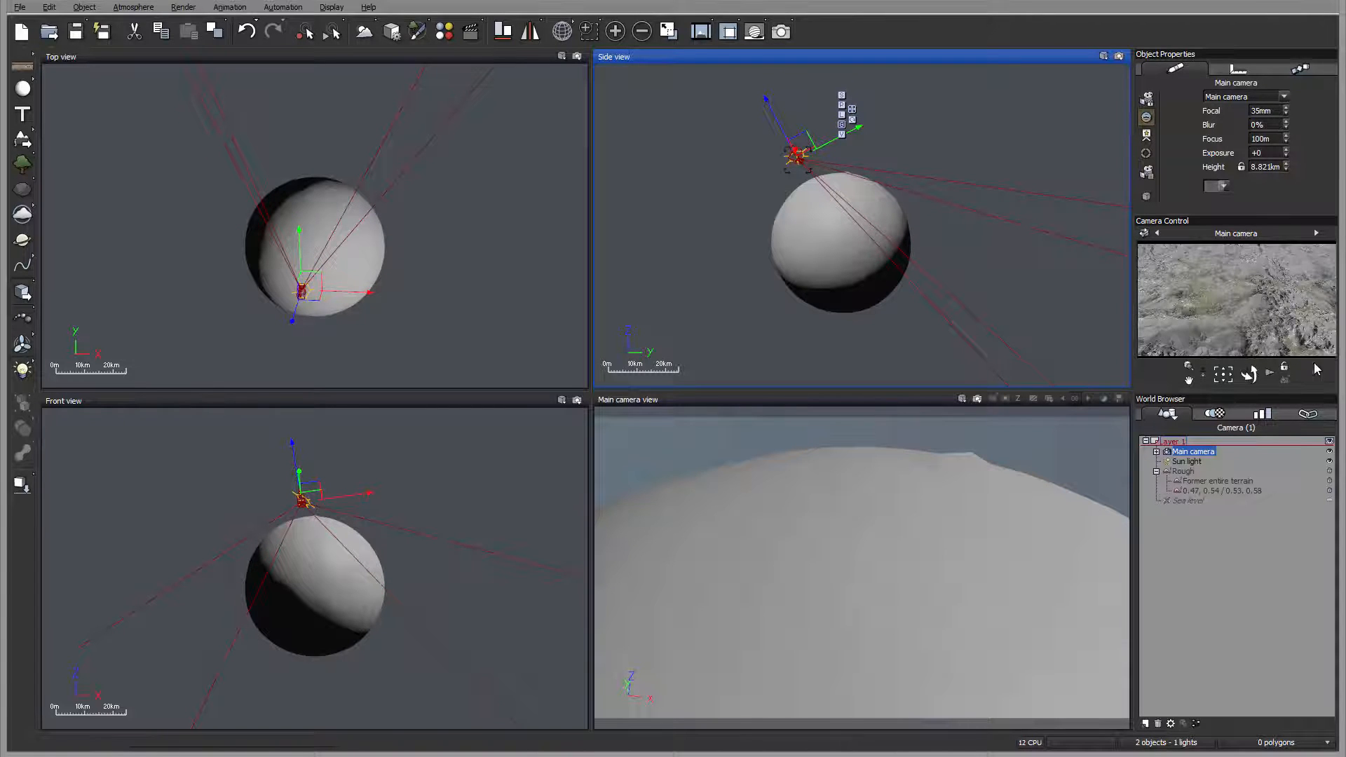
pyautogui.moveTo(1249, 374); pyautogui.dragTo(1251, 372)
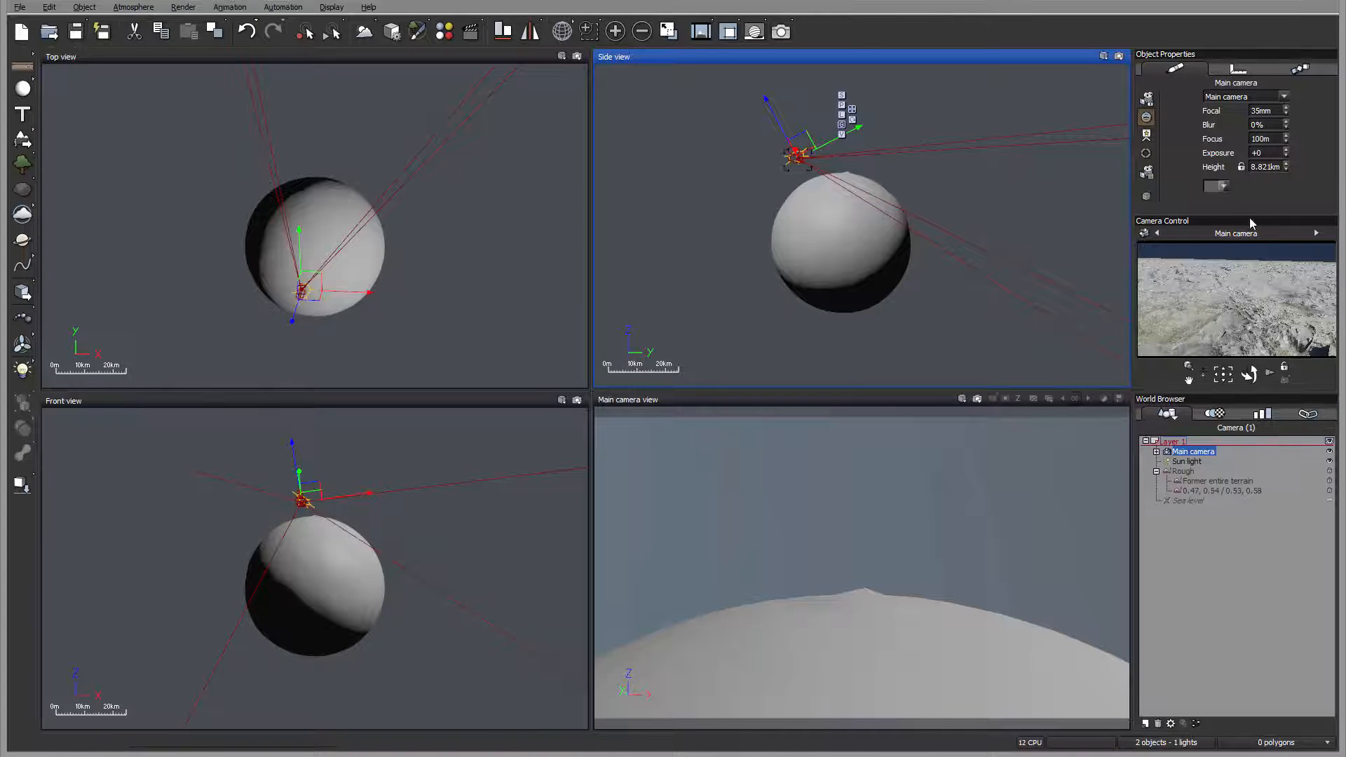
pyautogui.moveTo(811, 141)
pyautogui.mouseDown()
pyautogui.moveTo(788, 137)
pyautogui.moveTo(797, 126)
pyautogui.moveTo(800, 157)
pyautogui.moveTo(813, 155)
pyautogui.mouseUp()
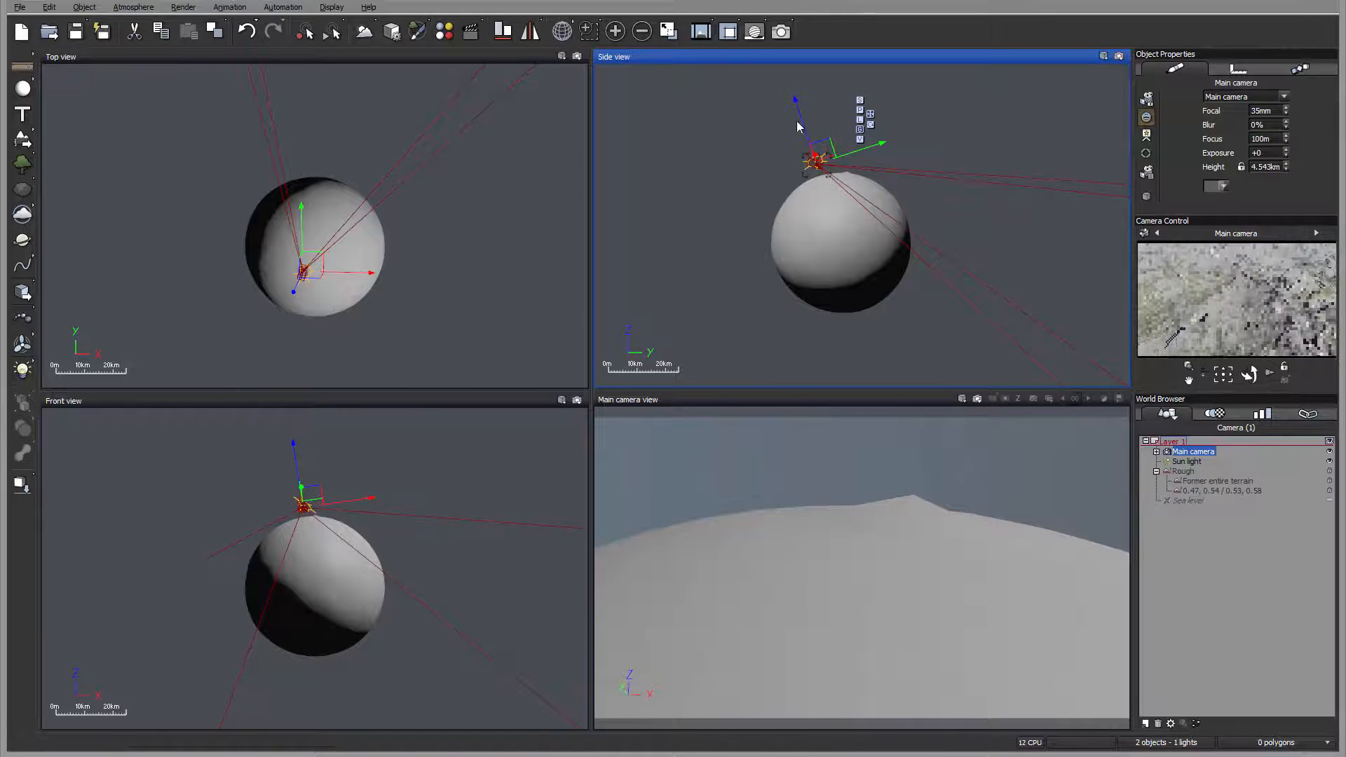
pyautogui.moveTo(824, 149)
pyautogui.mouseDown()
pyautogui.moveTo(764, 122)
pyautogui.moveTo(813, 92)
pyautogui.moveTo(773, 136)
pyautogui.moveTo(802, 145)
pyautogui.mouseUp()
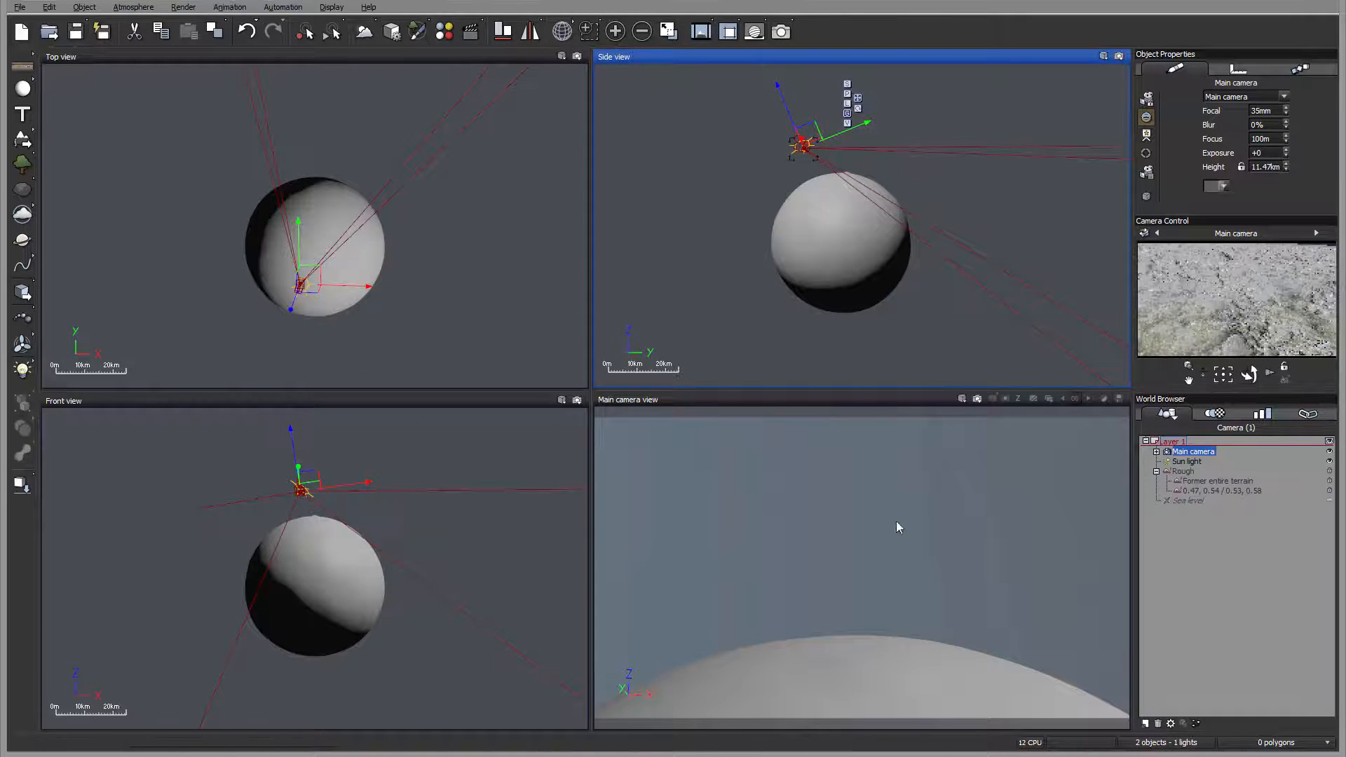
# Review the spherical scene and planetary terrain settings in the units and coordinates options
pyautogui.click(20, 7)
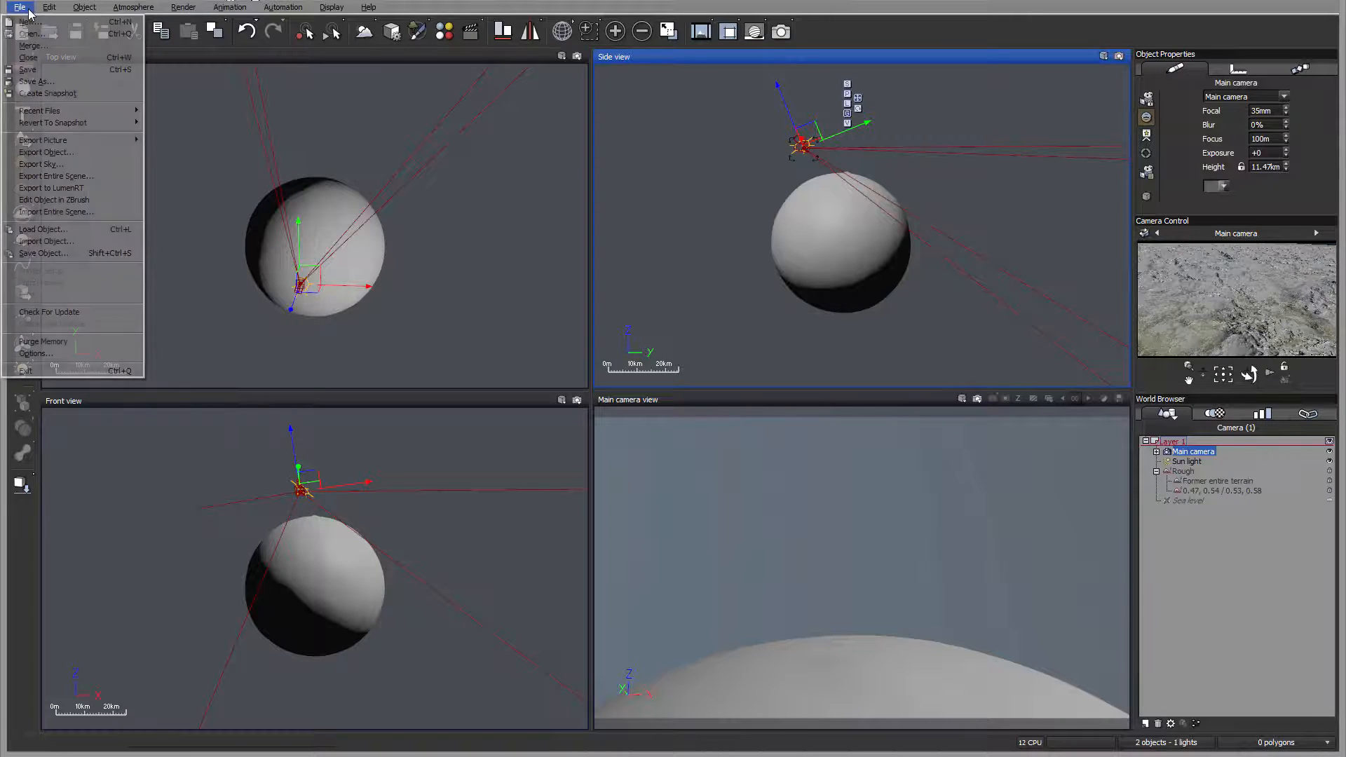
pyautogui.click(77, 355)
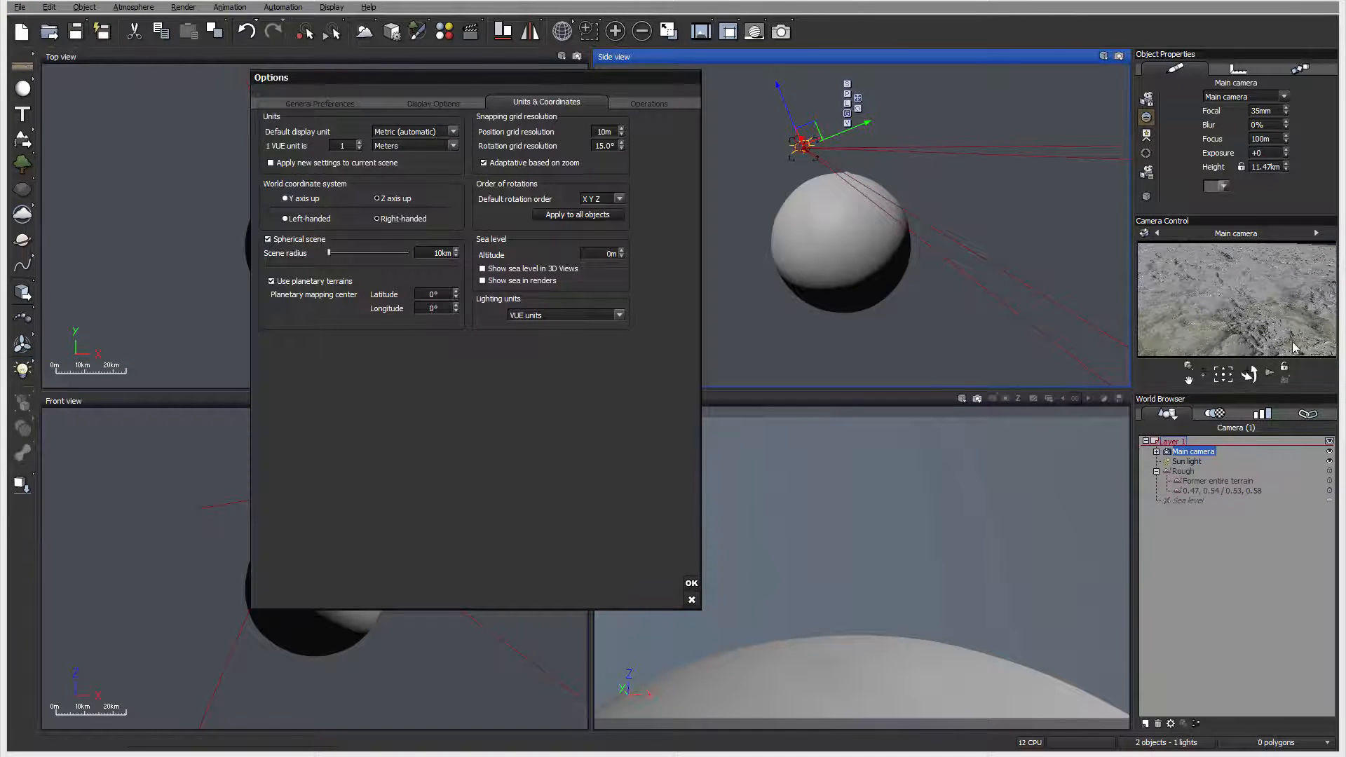
pyautogui.click(693, 598)
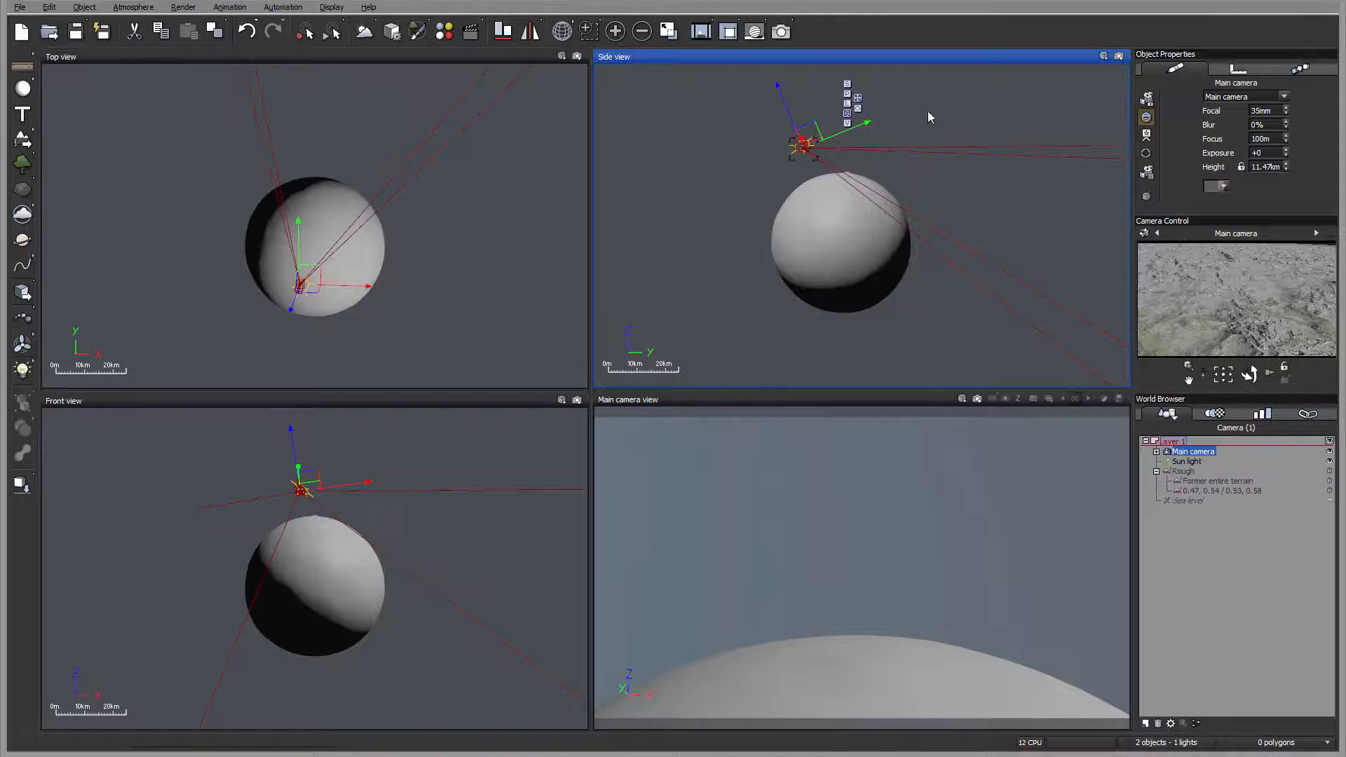